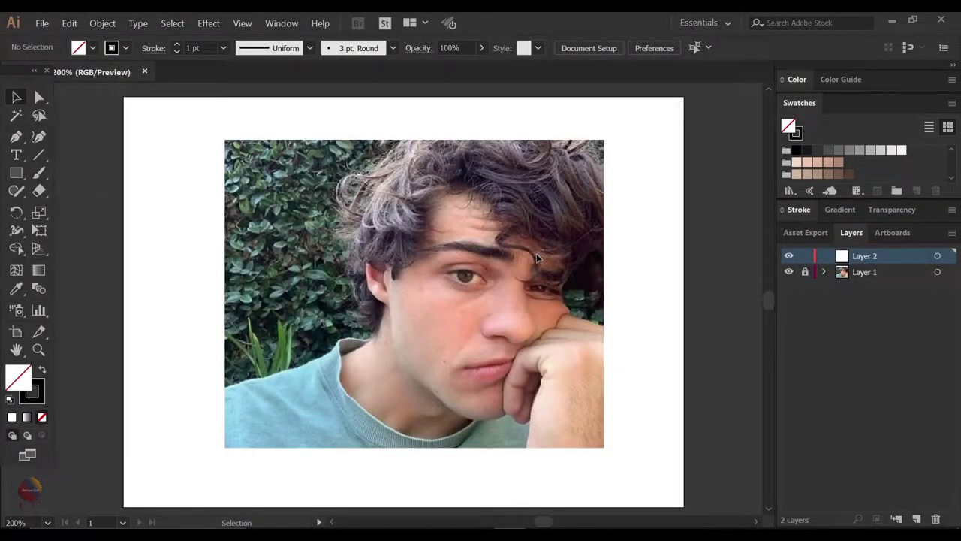
- With the Pen tool, draw the first black triangles across the top of the hair
key(p)
scroll(406, 130, up, 3)
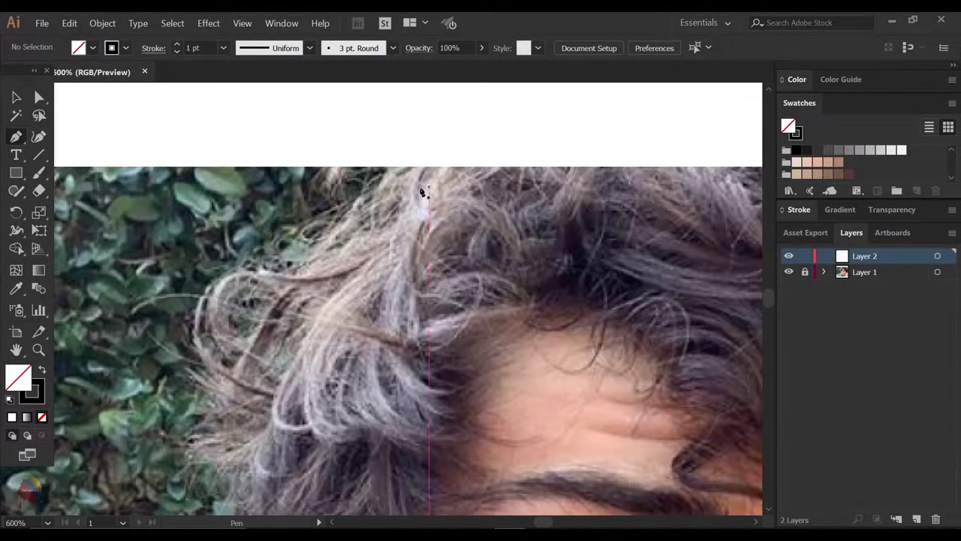
click(388, 167)
click(472, 212)
click(374, 203)
click(388, 167)
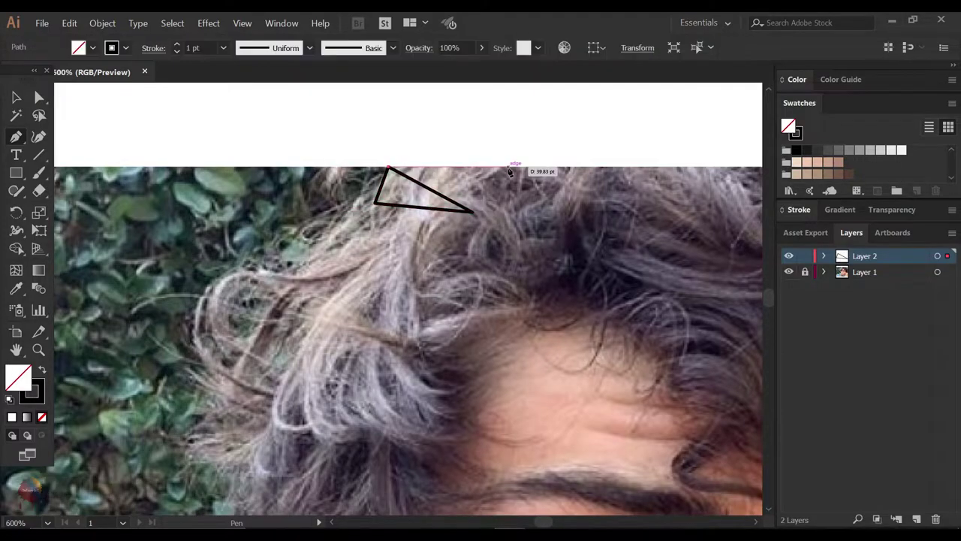
click(509, 166)
click(472, 212)
- Add triangles toward the lower-left hair, reaching down the left hair edge
scroll(379, 229, up, 1)
click(421, 192)
click(366, 210)
click(332, 258)
click(551, 201)
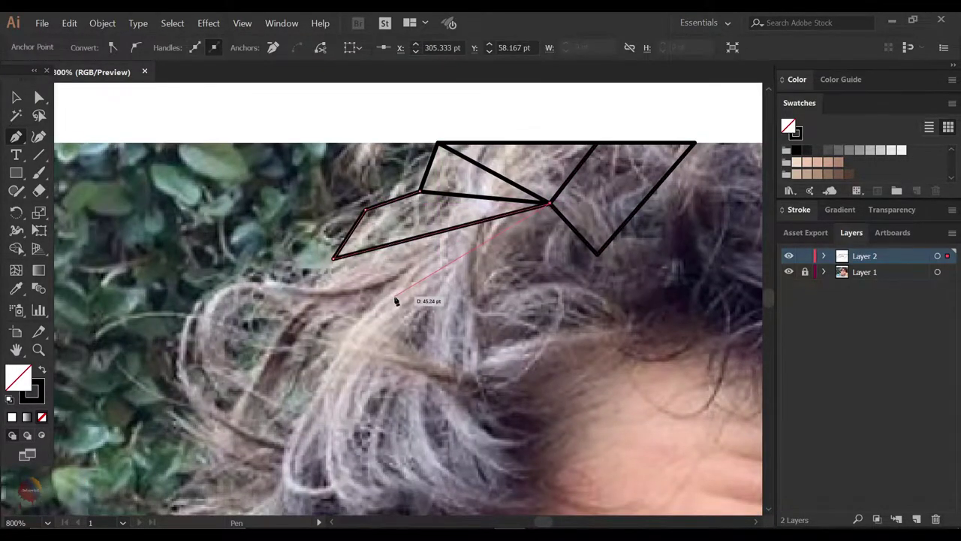
scroll(301, 259, down, 1)
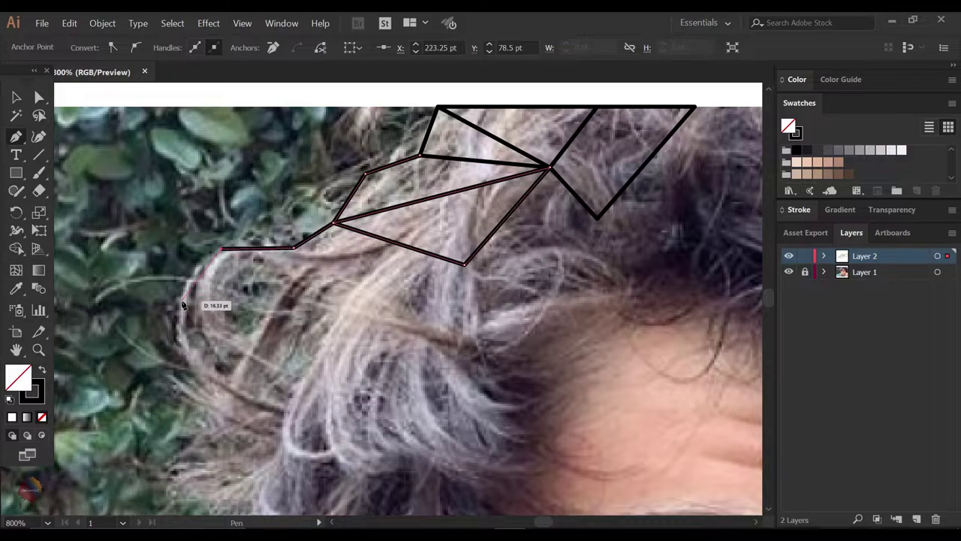
click(182, 359)
click(348, 341)
click(333, 223)
click(465, 264)
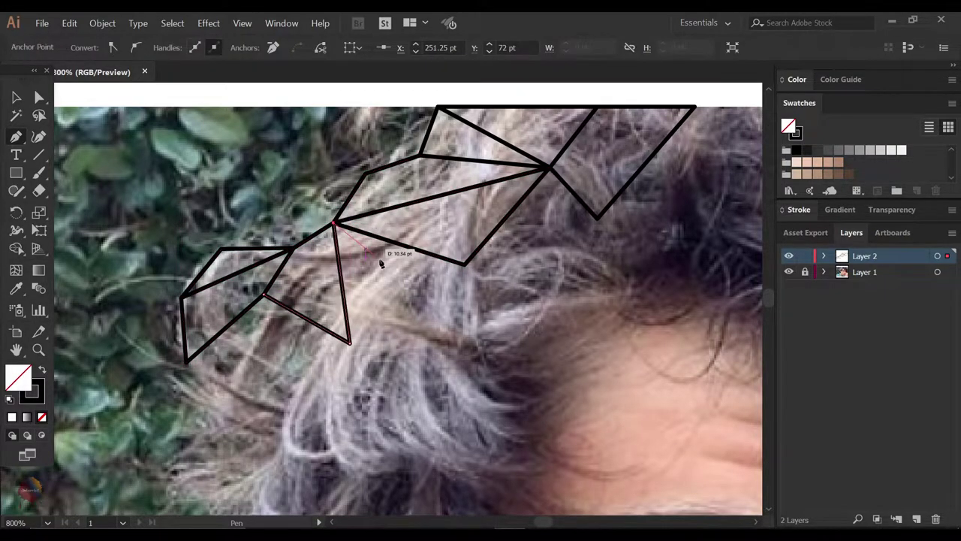
- Extend the triangle mesh further down the left side of the hair
drag(254, 378, 357, 242)
click(309, 286)
click(383, 286)
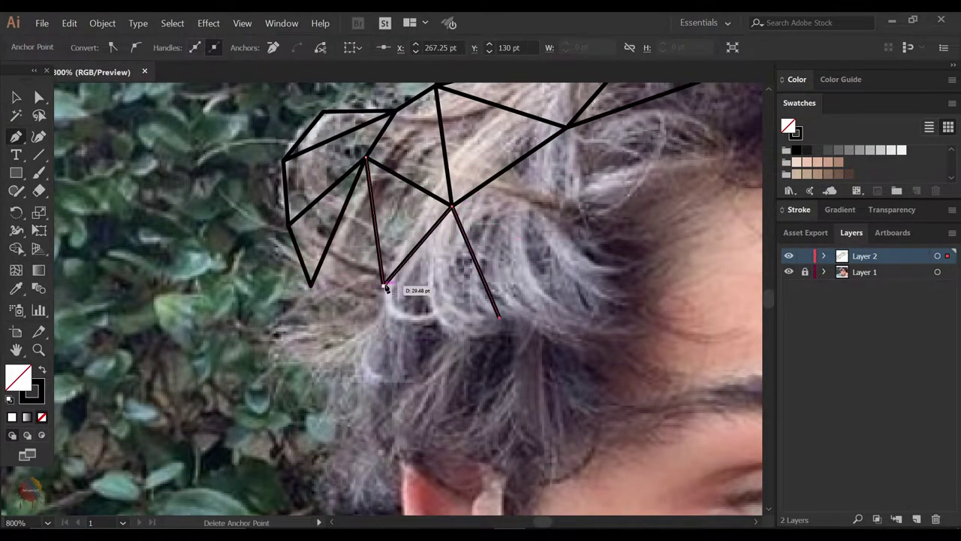
click(500, 317)
click(383, 285)
click(310, 285)
click(308, 356)
scroll(365, 386, down, 2)
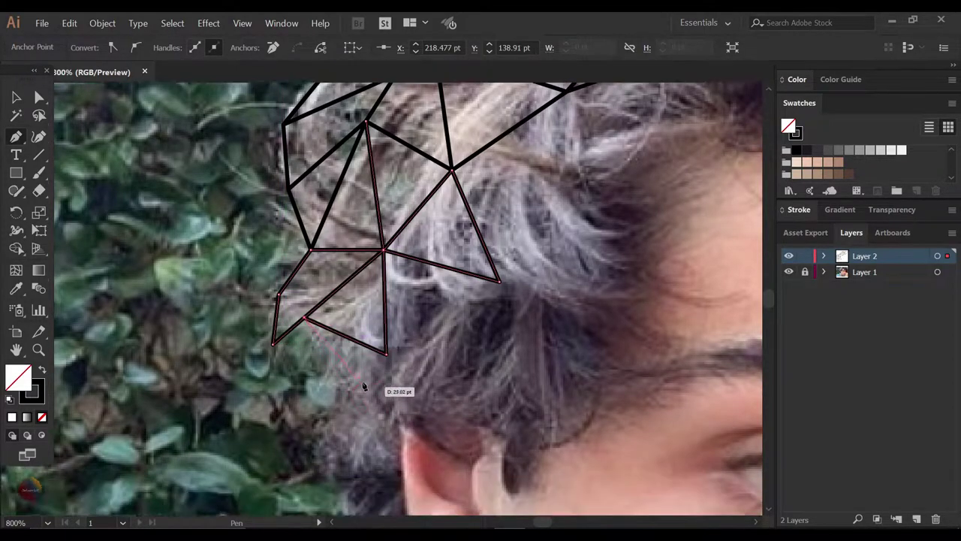
click(349, 368)
click(385, 328)
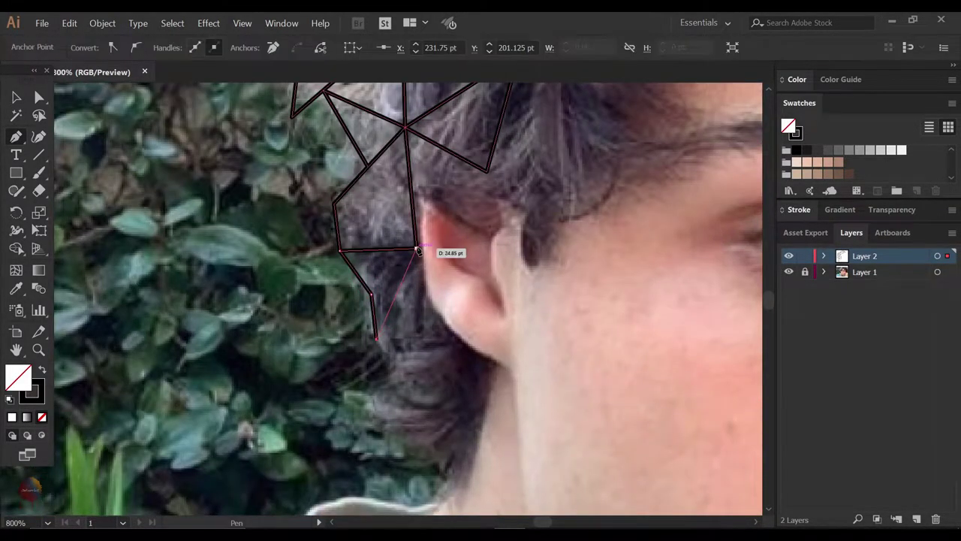
- Add triangles down toward the ear, with vertices beside and below it
click(417, 249)
click(427, 293)
click(450, 331)
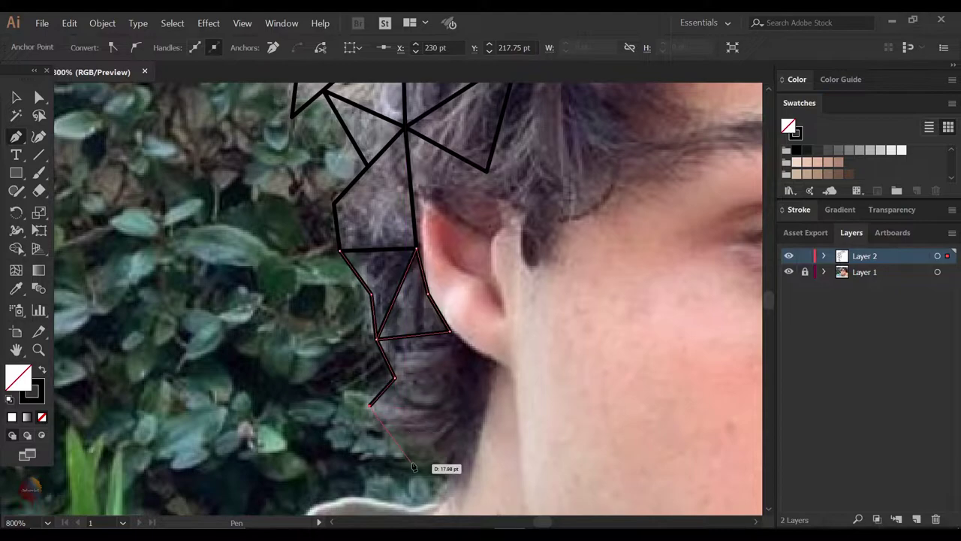
click(407, 440)
scroll(409, 443, down, 3)
click(413, 240)
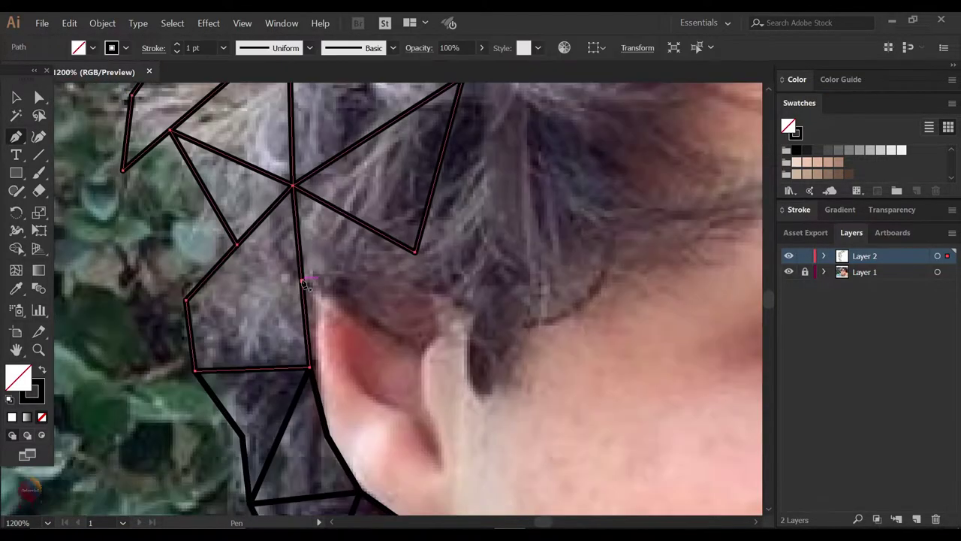
click(413, 253)
- Continue the mesh behind the ear and back up along the hairline
drag(436, 288, 302, 304)
click(339, 324)
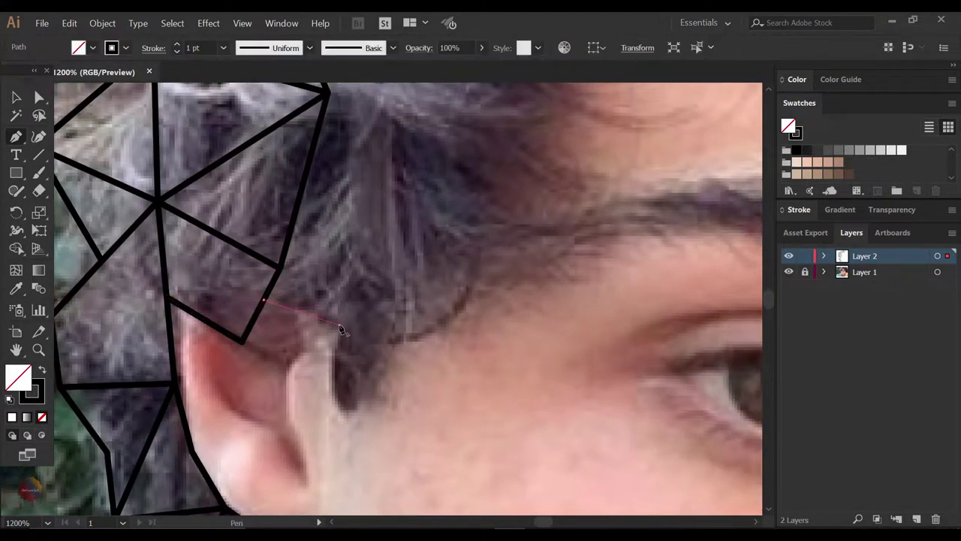
click(331, 386)
click(344, 410)
scroll(422, 219, down, 2)
scroll(386, 260, down, 2)
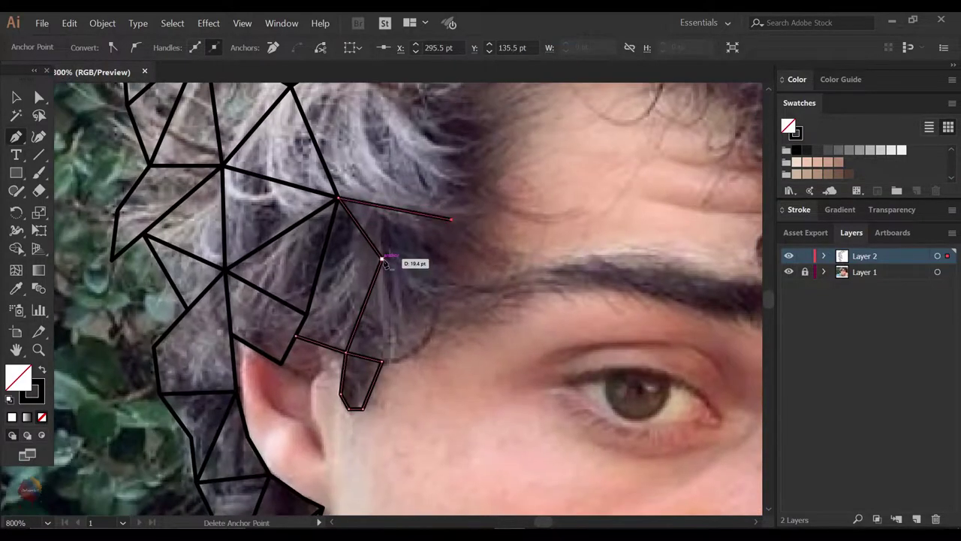
click(432, 310)
click(476, 244)
click(451, 219)
- Trace the jagged forehead hairline with triangle vertices
drag(514, 202, 386, 300)
click(371, 306)
click(331, 271)
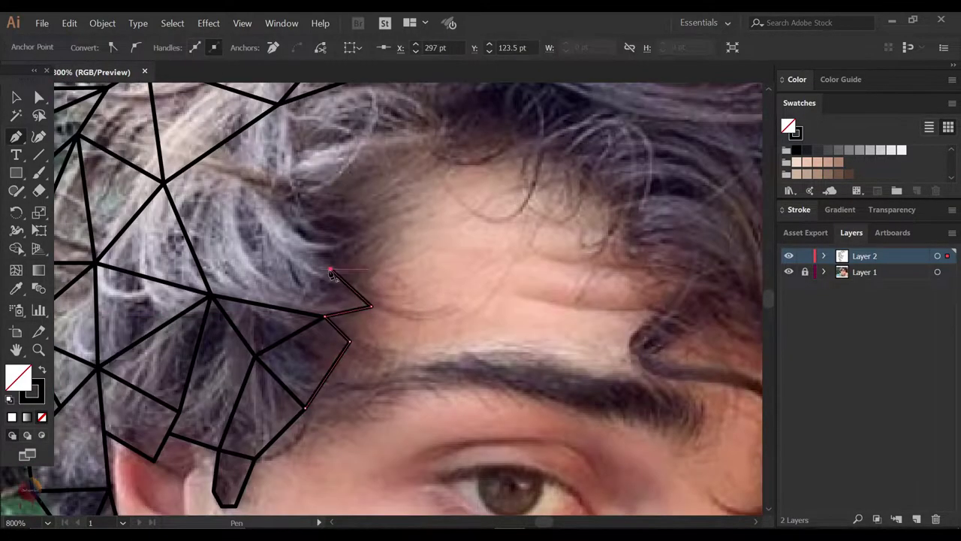
click(298, 240)
drag(354, 183, 395, 280)
click(418, 254)
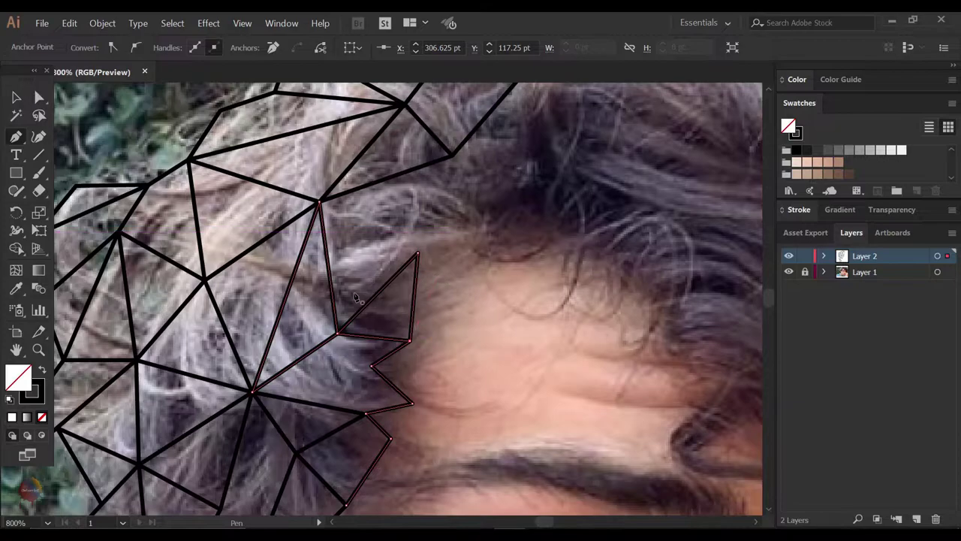
scroll(498, 353, down, 3)
scroll(356, 231, up, 2)
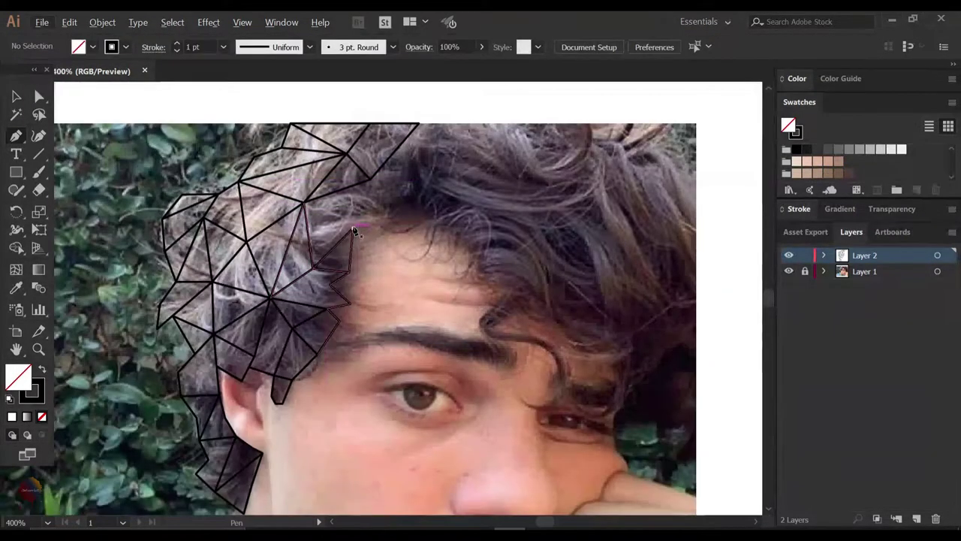
- Add triangles between the forehead hairline and the top photo edge
click(304, 201)
click(353, 229)
click(370, 181)
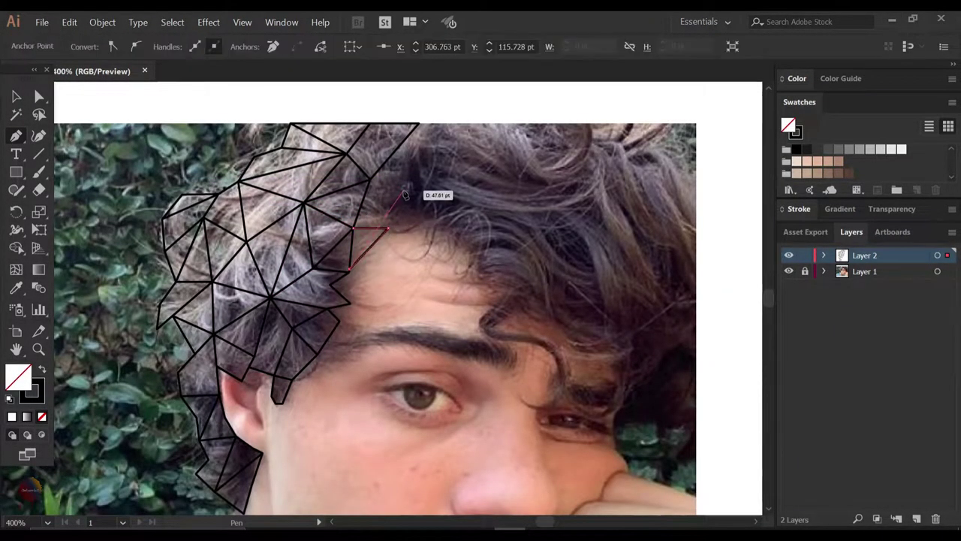
scroll(421, 191, up, 2)
click(365, 181)
click(413, 180)
click(383, 223)
click(368, 278)
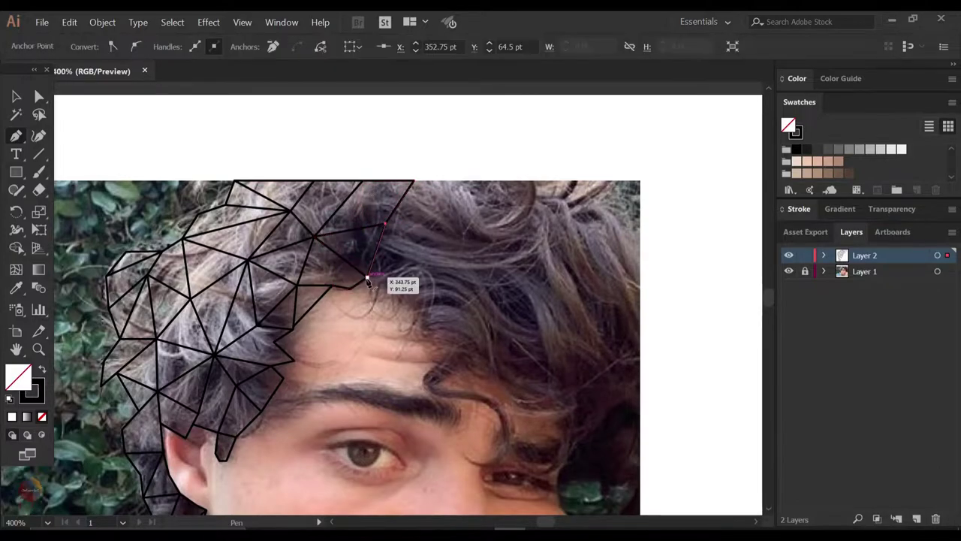
- Extend triangles across the top hair and down the right hair toward the photo's edge
scroll(473, 224, right, 3)
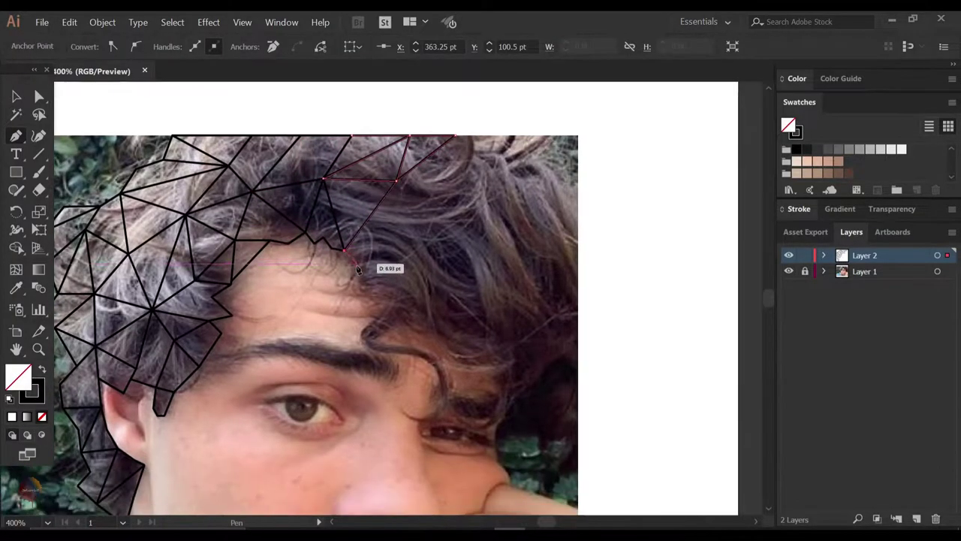
click(419, 248)
click(488, 223)
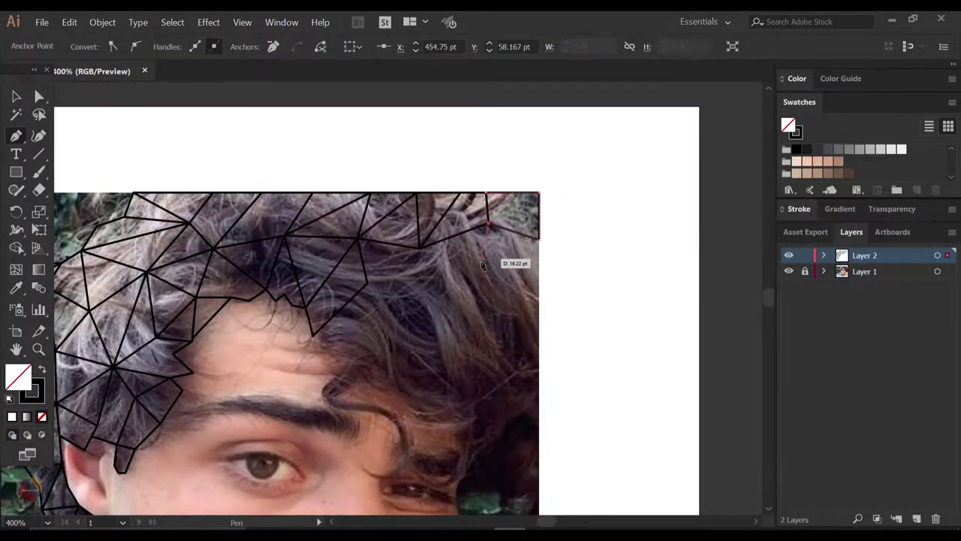
scroll(541, 338, down, 2)
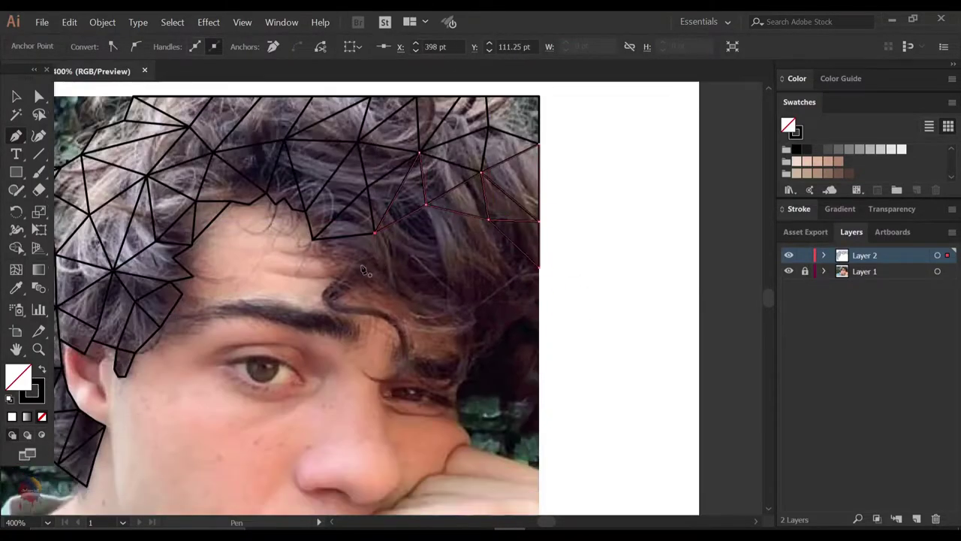
click(338, 259)
click(352, 262)
click(325, 299)
scroll(385, 270, down, 1)
click(384, 269)
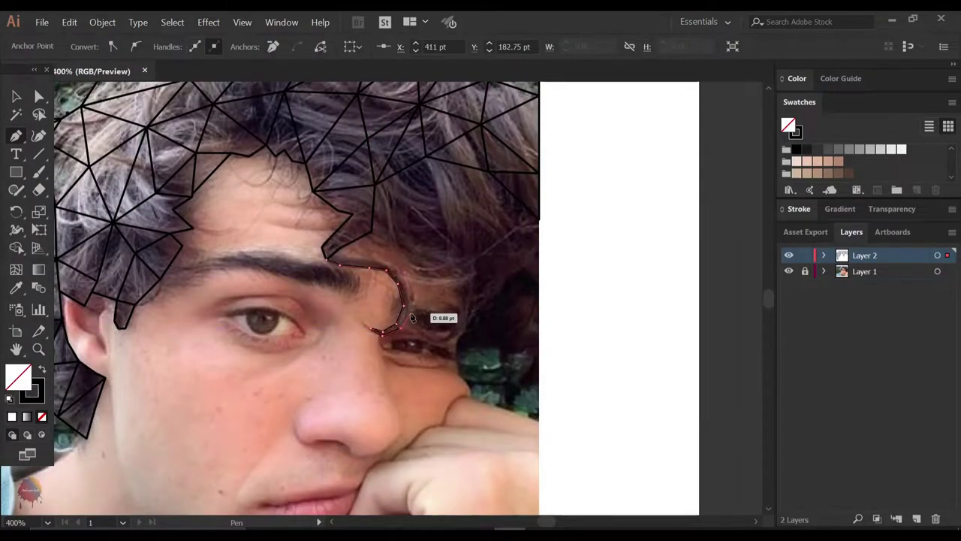
- Outline the hair curl rising past the eyebrow
key(ctrl+plus)
scroll(403, 271, up, 2)
click(364, 244)
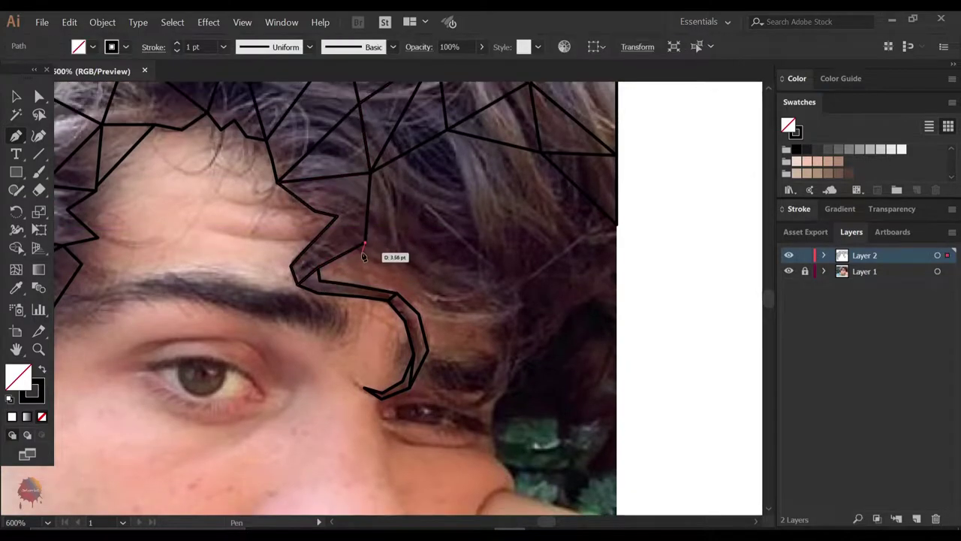
key(ctrl+minus)
- Add triangles across the right hair out to the photo's right edge
click(440, 279)
click(434, 224)
click(502, 192)
click(551, 239)
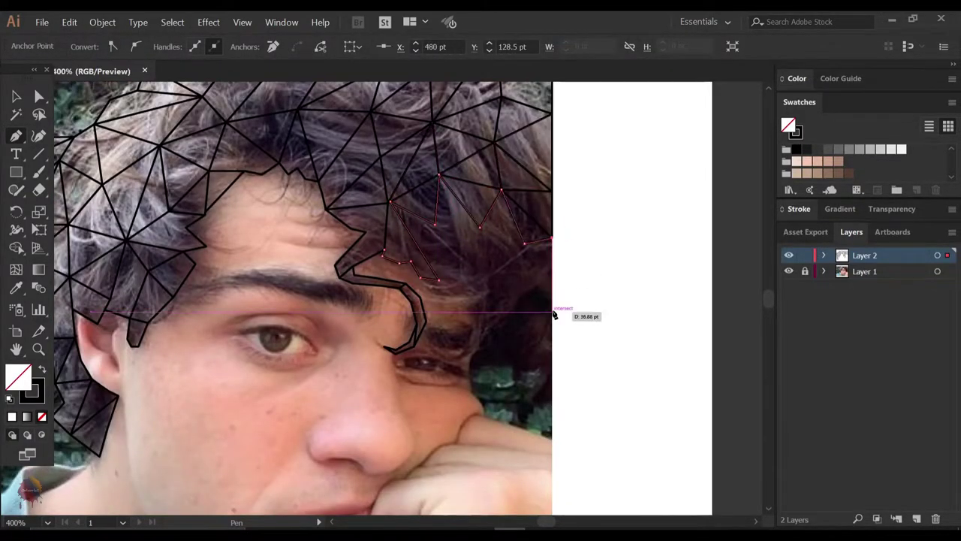
click(553, 310)
click(502, 298)
scroll(451, 274, up, 1)
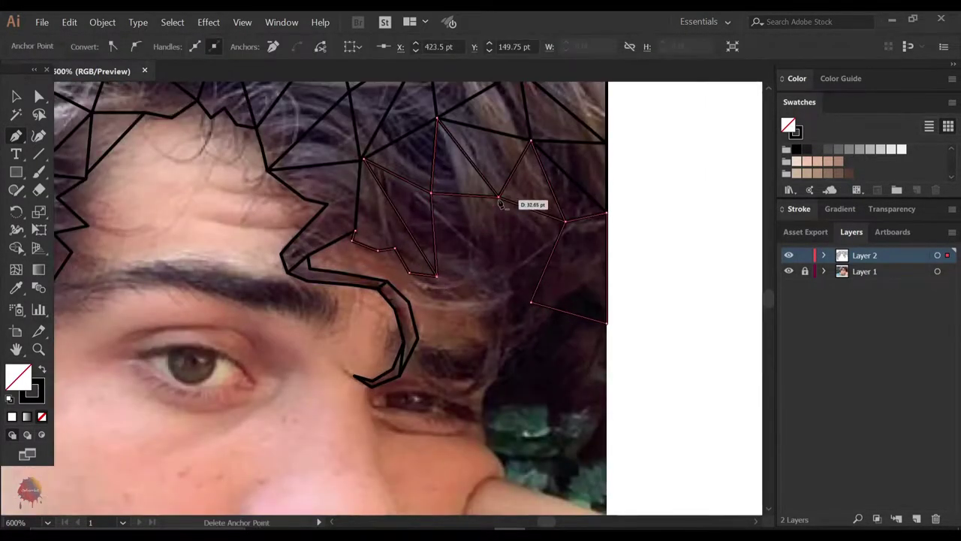
click(435, 299)
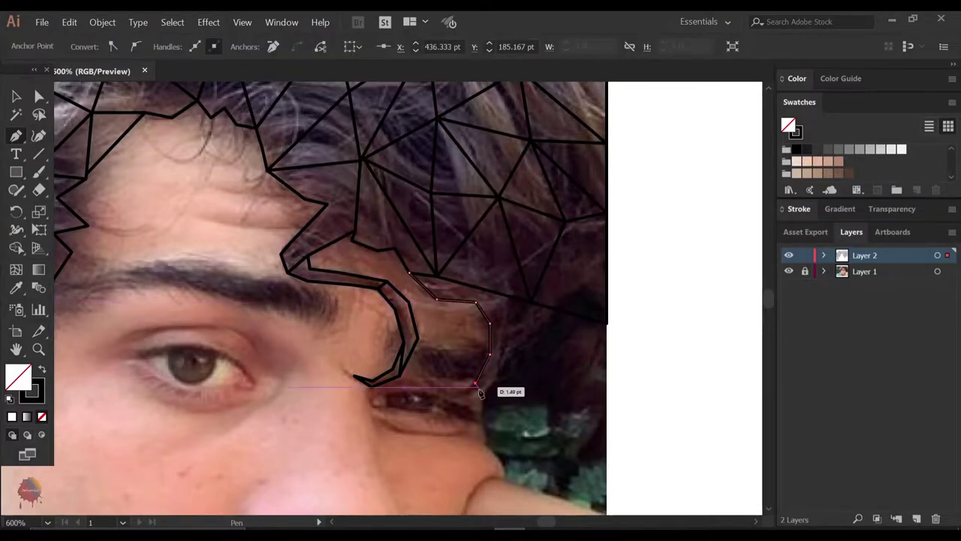
- Mesh the lower edge of the right hair, then view the whole image
drag(563, 306, 467, 236)
click(524, 268)
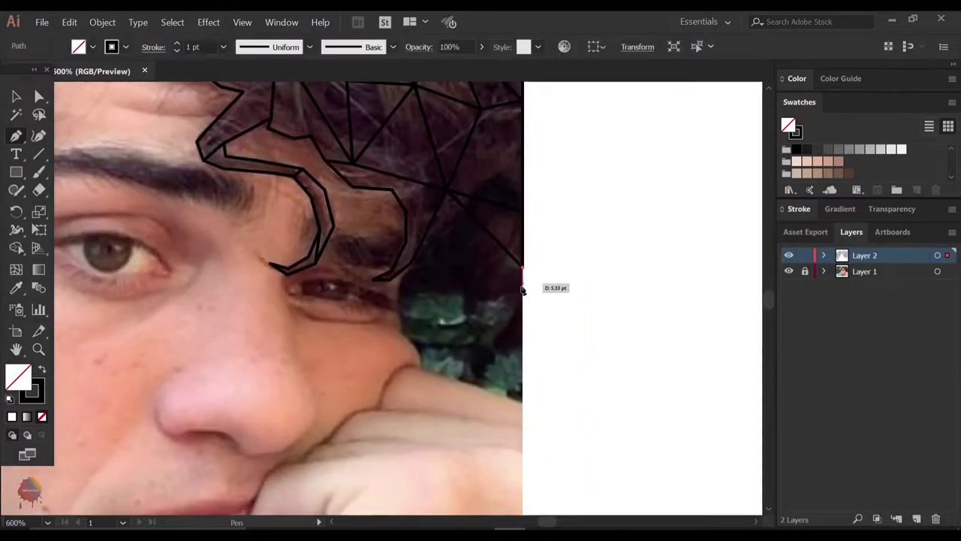
click(524, 289)
click(460, 250)
click(523, 291)
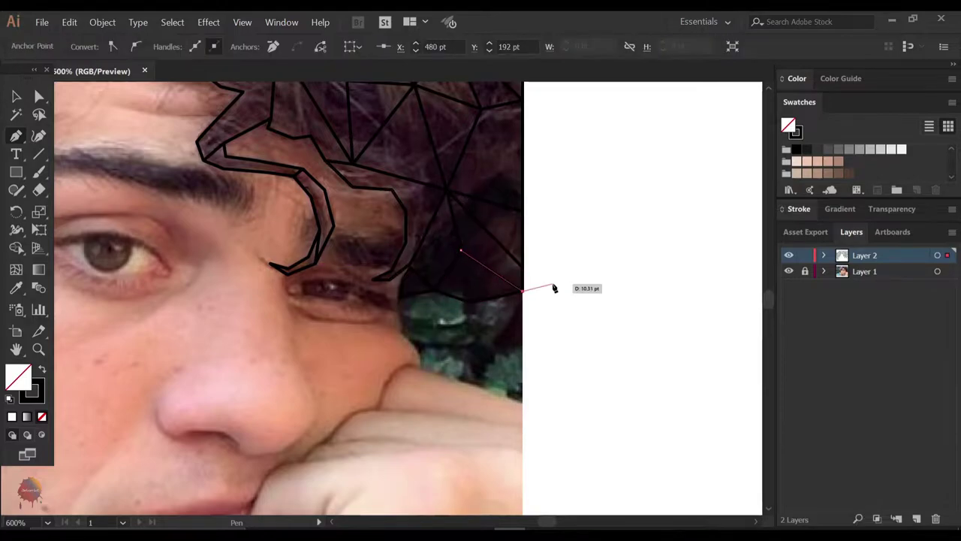
key(ctrl+plus)
click(532, 329)
drag(515, 260, 445, 258)
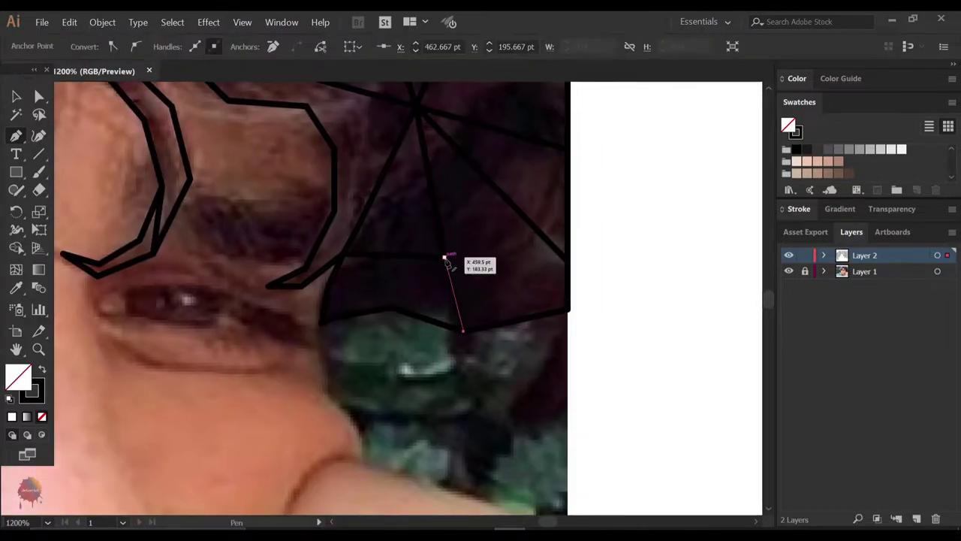
key(ctrl+0)
scroll(464, 229, up, 3)
scroll(406, 255, up, 3)
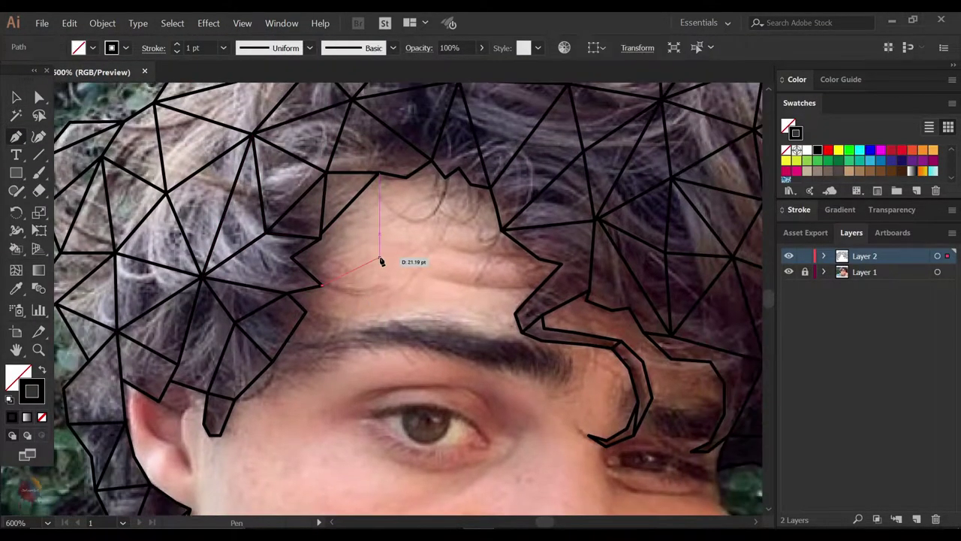
- Close the forehead triangle and finish that path
click(392, 248)
click(322, 239)
scroll(330, 240, up, 3)
scroll(331, 240, down, 3)
key(v)
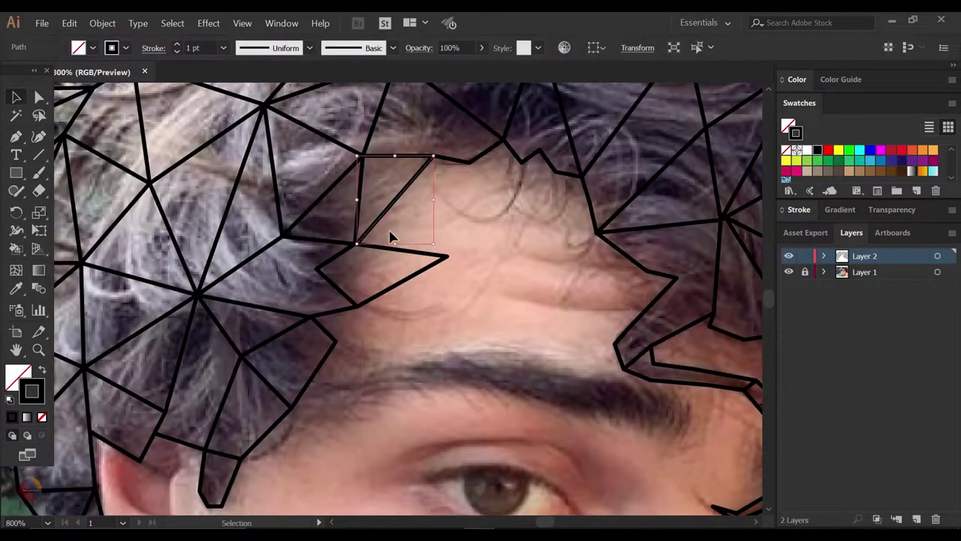
key(p)
scroll(607, 266, right, 2)
- Draw a new forehead triangle with corners along the top of the eyebrow
click(438, 218)
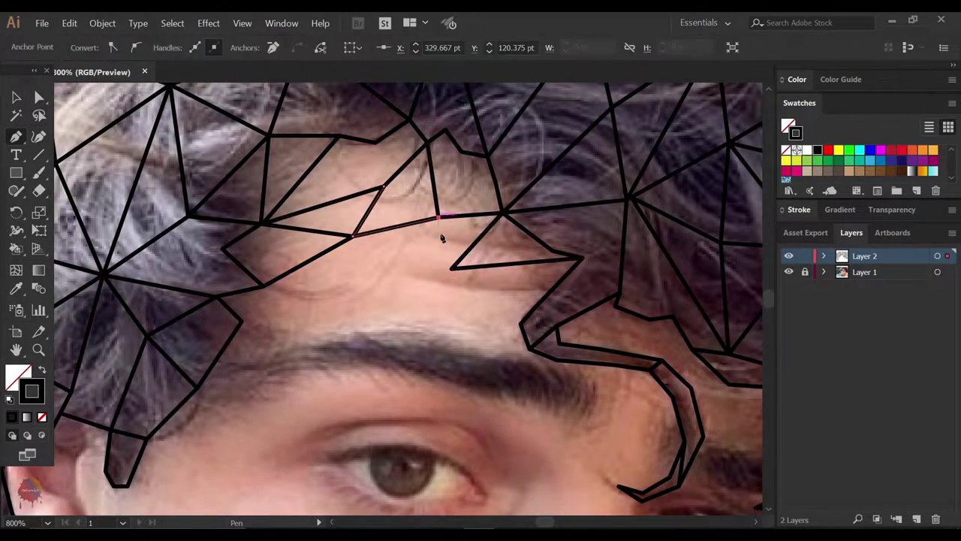
scroll(338, 307, down, 3)
scroll(338, 307, left, 2)
click(393, 265)
click(349, 269)
click(297, 293)
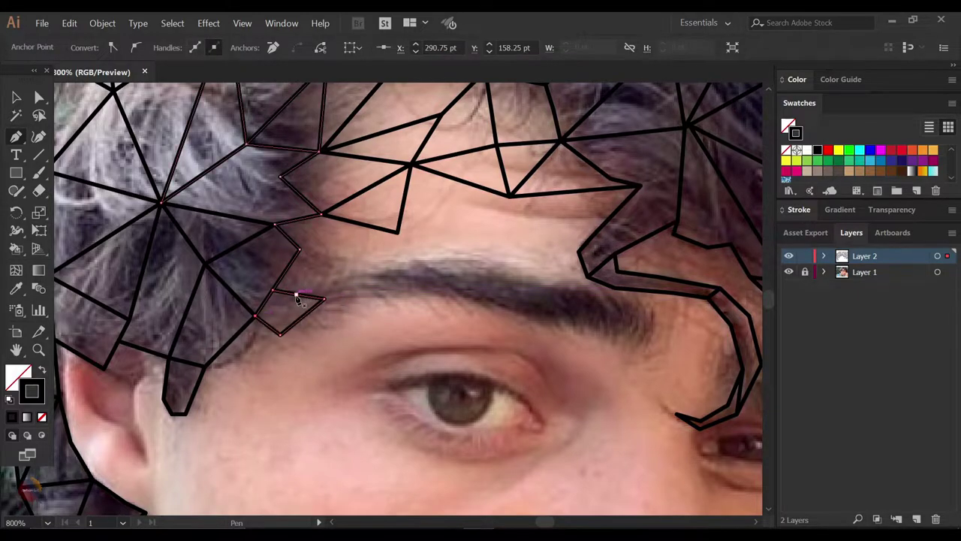
scroll(440, 276, up, 2)
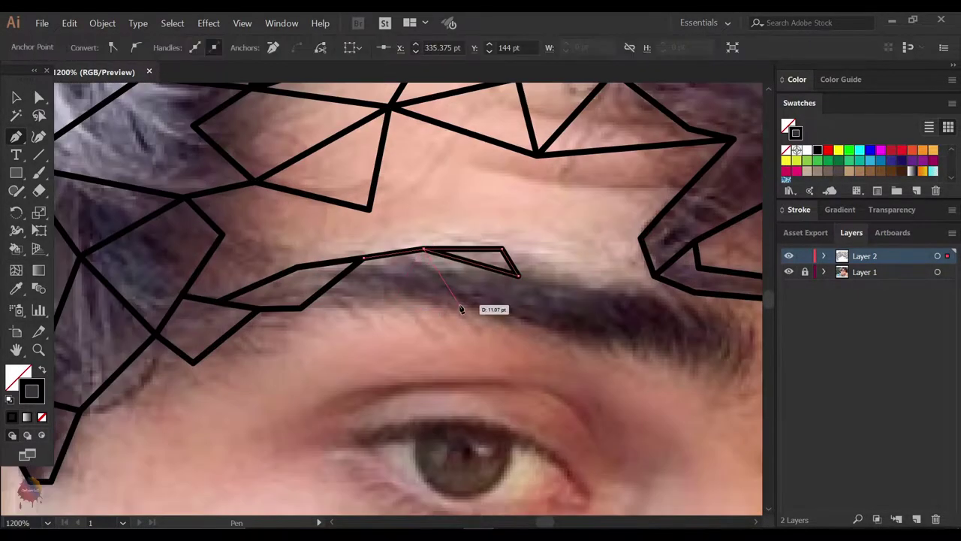
click(457, 303)
- Trace a run of triangles along the eyebrow
click(392, 314)
scroll(426, 311, right, 2)
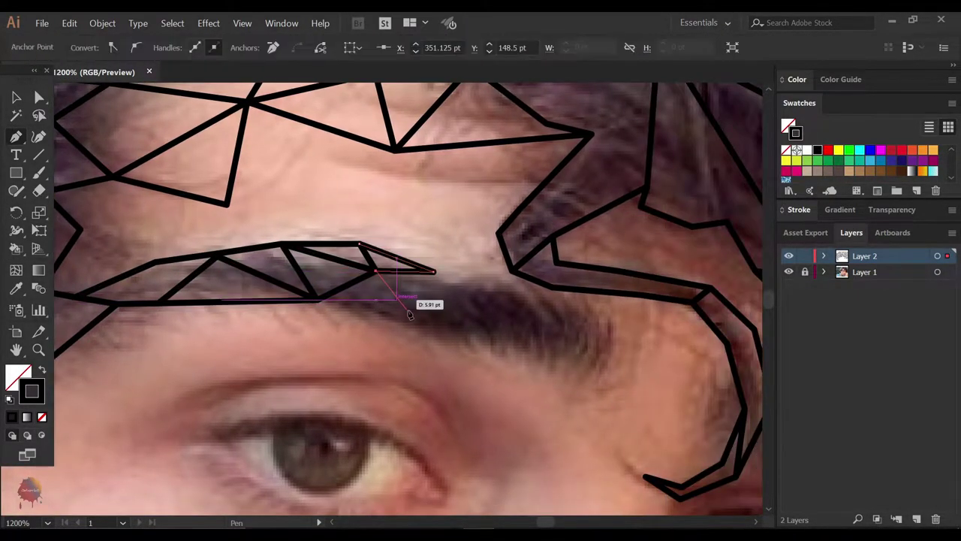
click(441, 334)
click(459, 282)
click(498, 275)
click(522, 304)
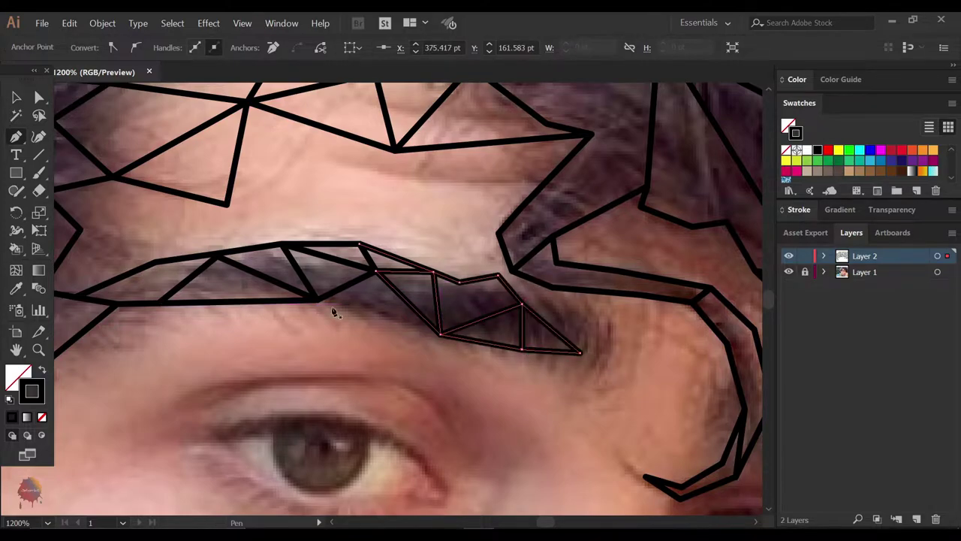
click(440, 333)
- Add a triangle near the outer end of the eyebrow
click(522, 304)
scroll(556, 315, right, 2)
click(469, 282)
click(509, 299)
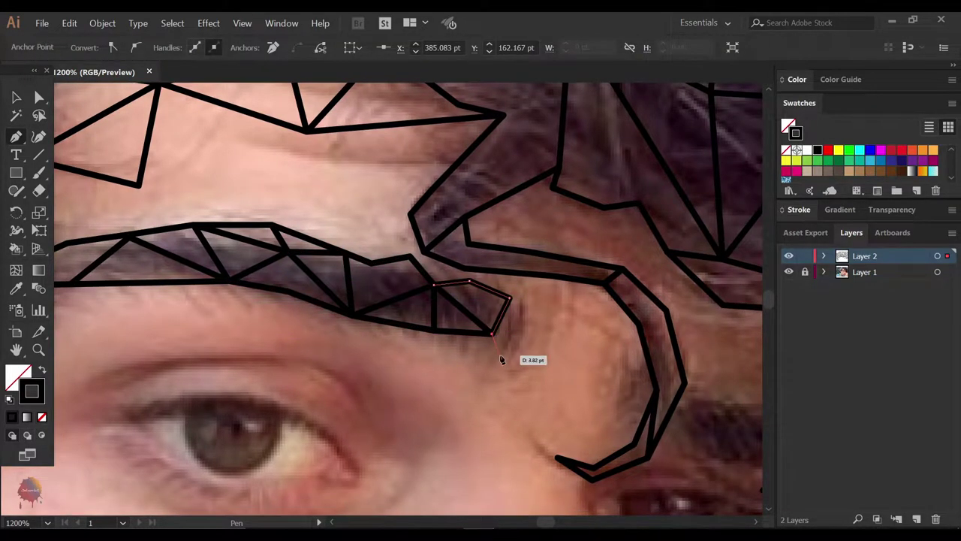
scroll(540, 308, down, 5)
scroll(360, 225, up, 4)
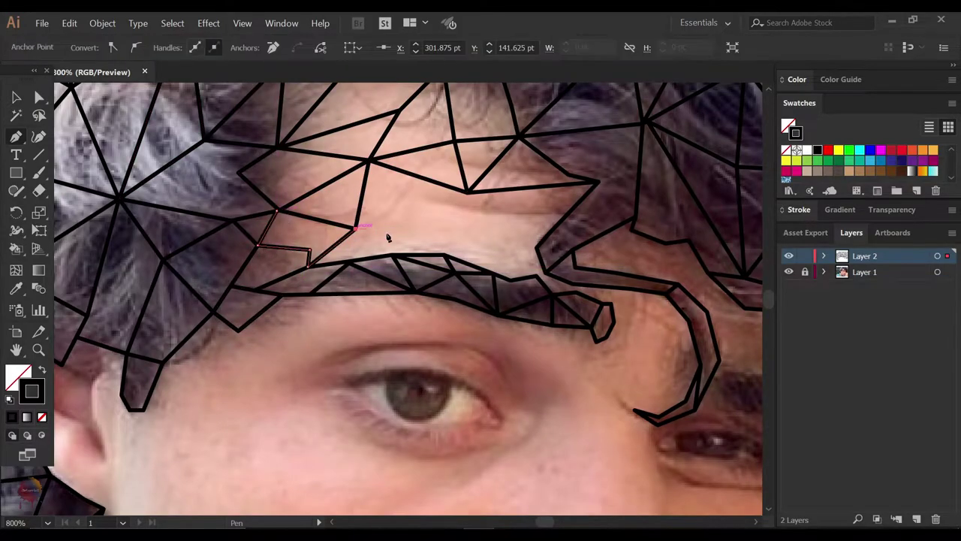
- Draw a forehead path running along the upper brow
click(468, 193)
drag(489, 220, 421, 273)
click(373, 301)
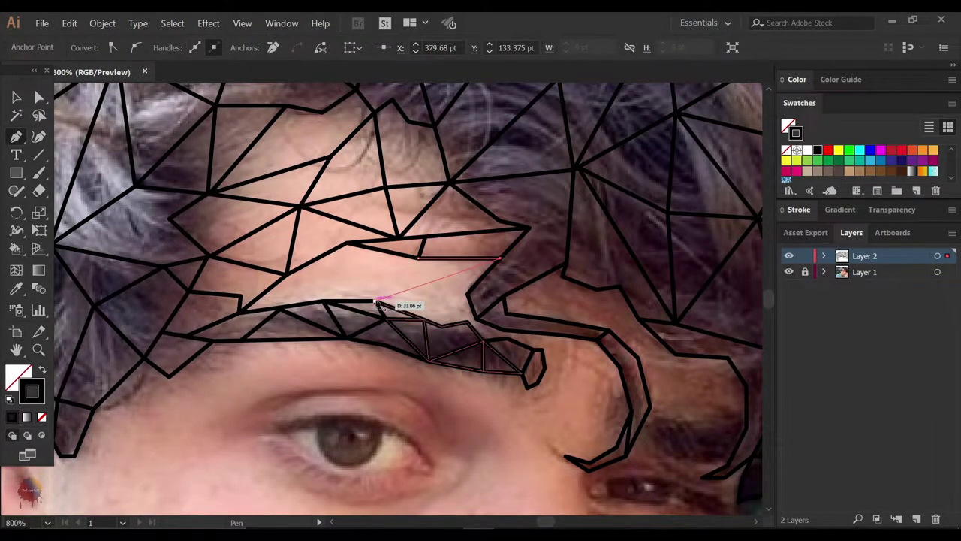
click(347, 248)
scroll(347, 248, down, 2)
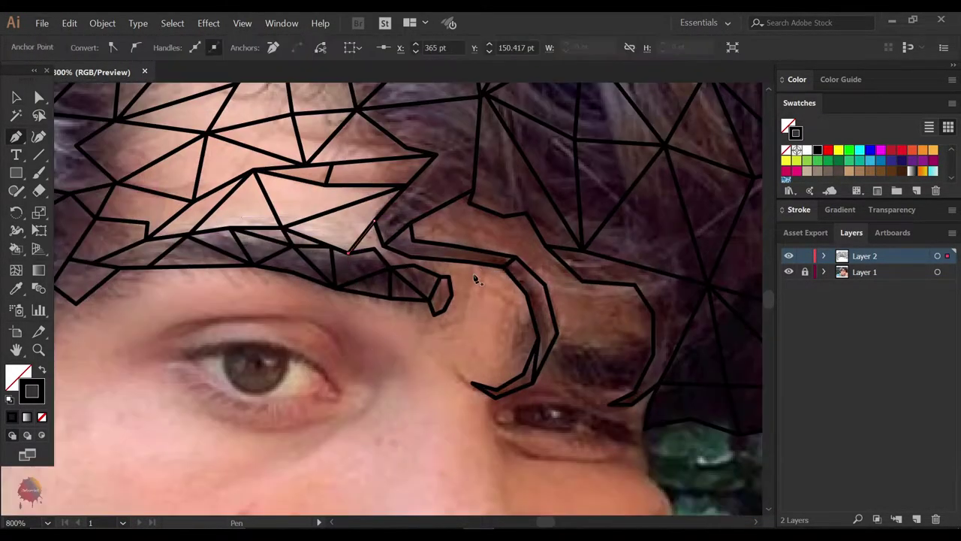
- Trace a triangle over the hair curl, with a corner inside the curl
drag(477, 275, 477, 244)
click(514, 248)
click(542, 246)
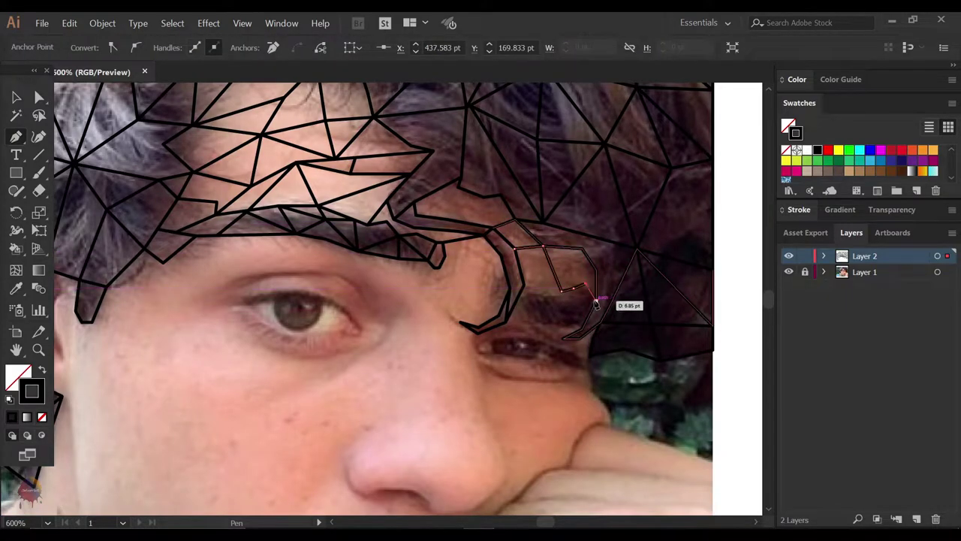
scroll(528, 289, up, 1)
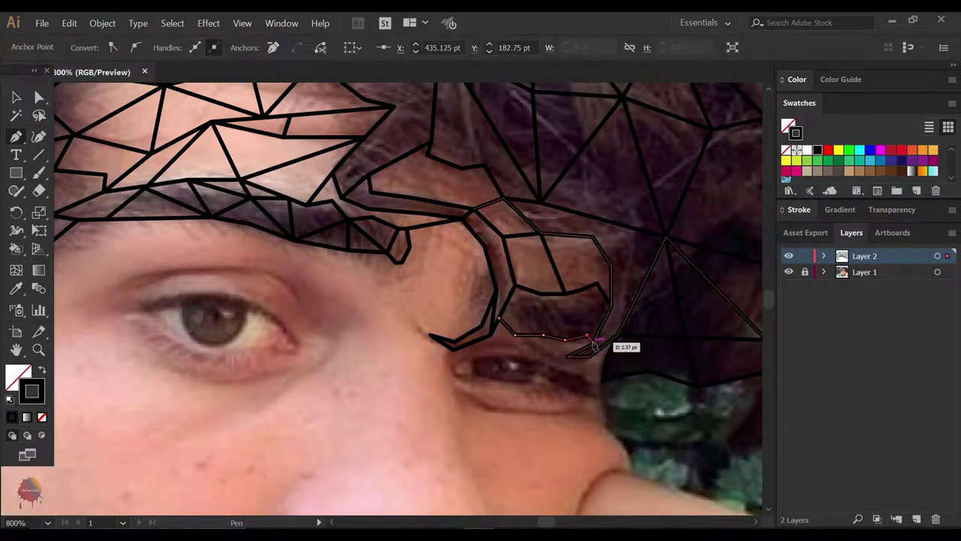
scroll(389, 301, down, 1)
scroll(496, 255, up, 1)
click(465, 308)
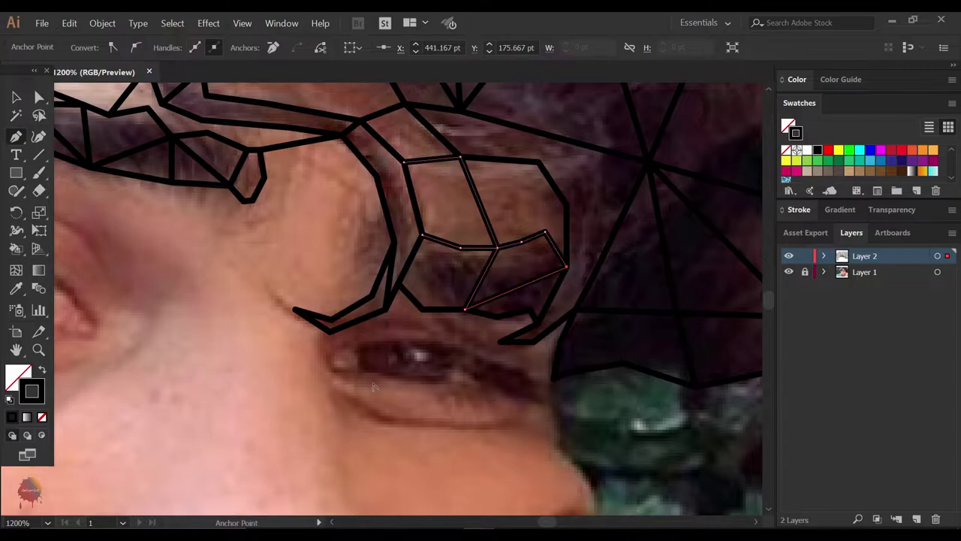
scroll(373, 387, down, 5)
scroll(466, 275, up, 3)
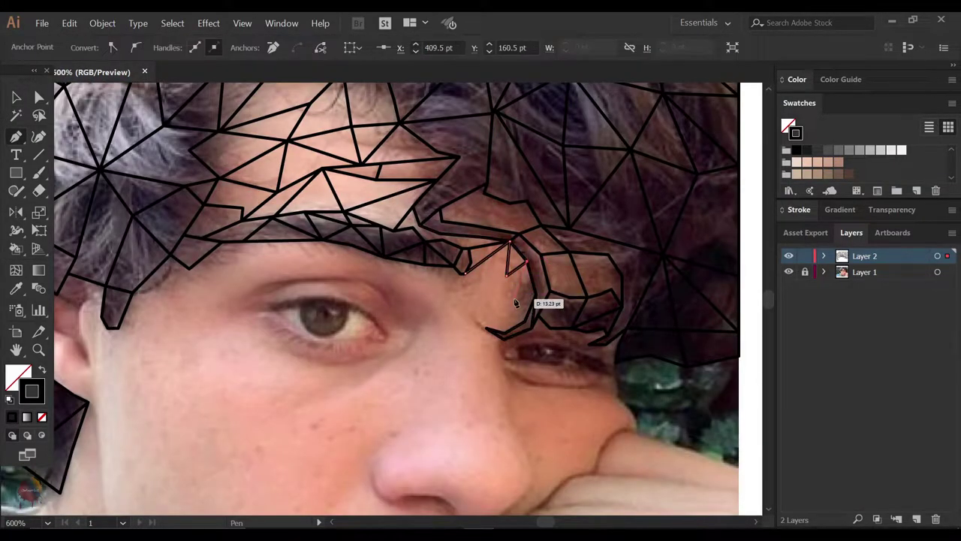
scroll(495, 297, left, 1)
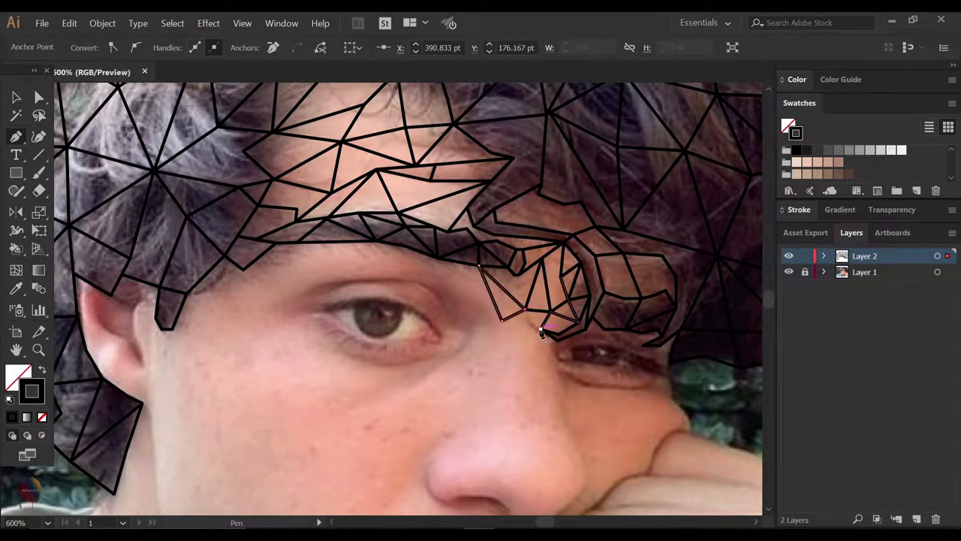
scroll(540, 332, down, 1)
- Add triangles down the side of the nose to its tip
click(533, 386)
click(548, 353)
click(520, 353)
click(526, 309)
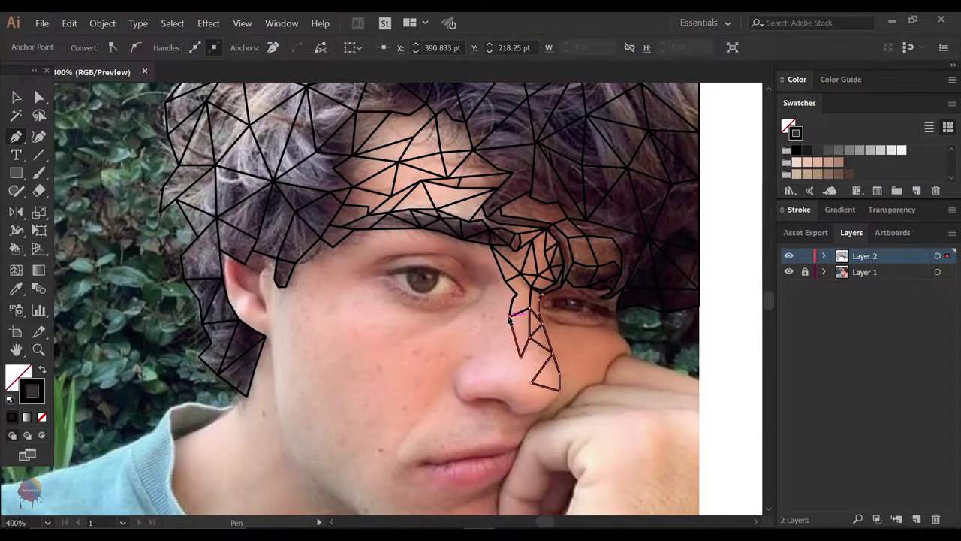
scroll(475, 362, down, 1)
scroll(469, 359, down, 1)
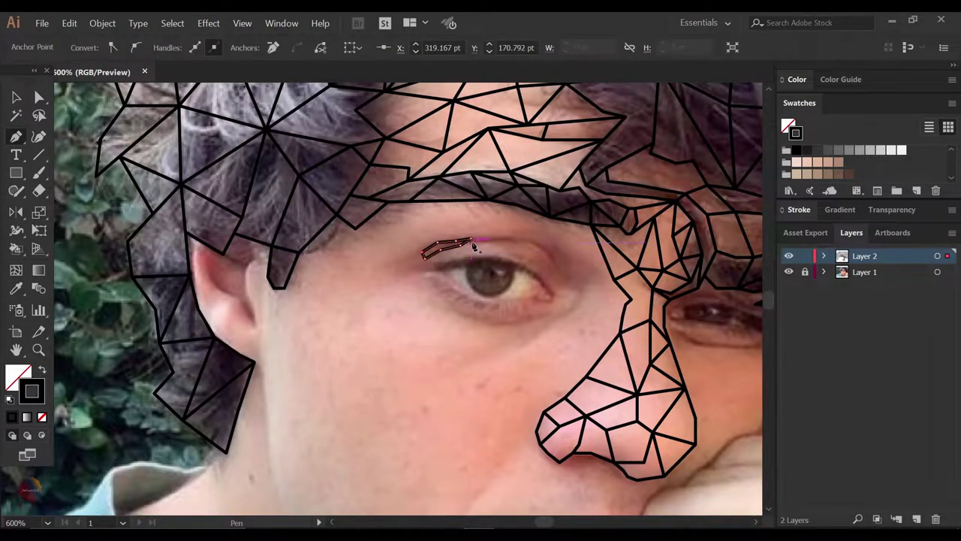
- Start tracing the upper-eyelid line above the left eye
drag(509, 238, 464, 248)
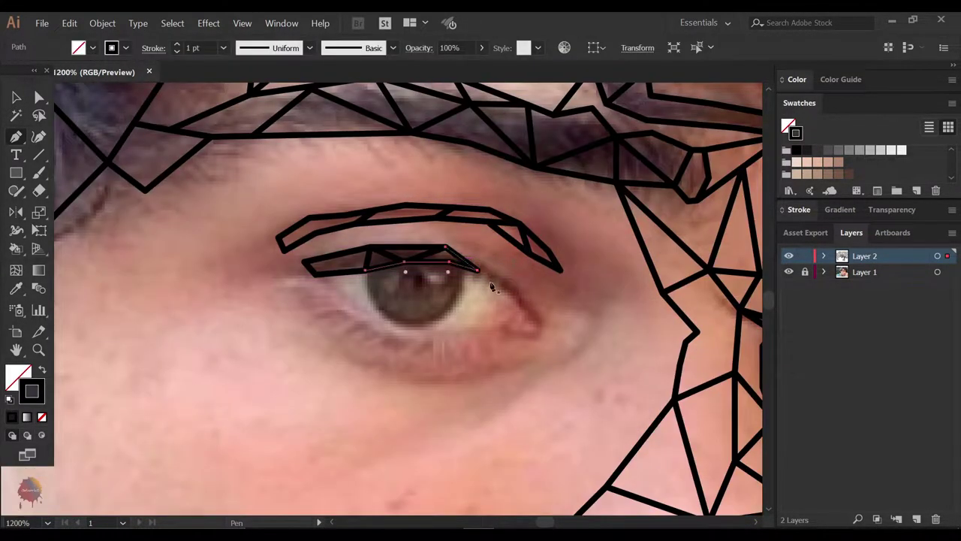
- Extend the eyelid outline and add triangles along the left lower eyelid
click(518, 290)
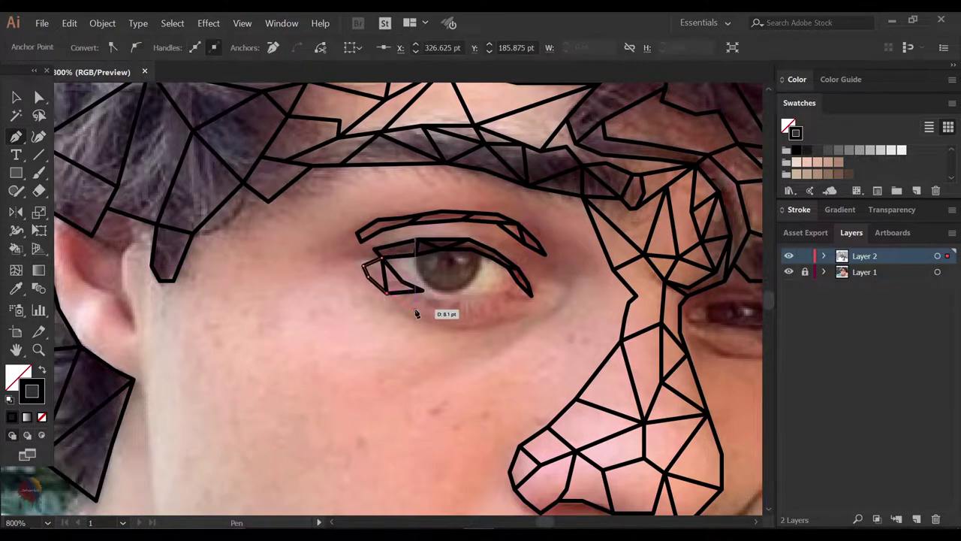
click(410, 314)
click(449, 324)
click(458, 299)
click(488, 321)
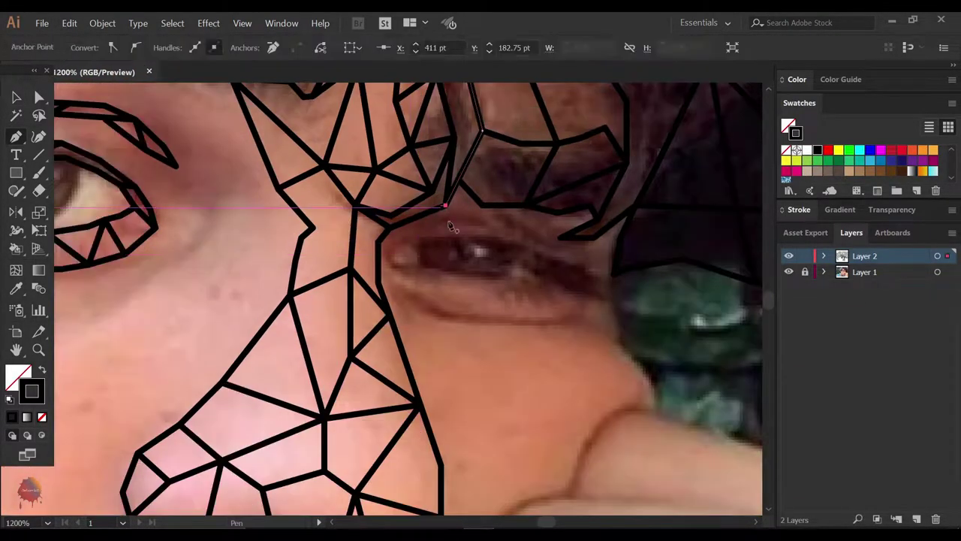
- Draw a thin closed triangle path above the right eye
click(379, 241)
click(420, 235)
click(496, 238)
click(486, 224)
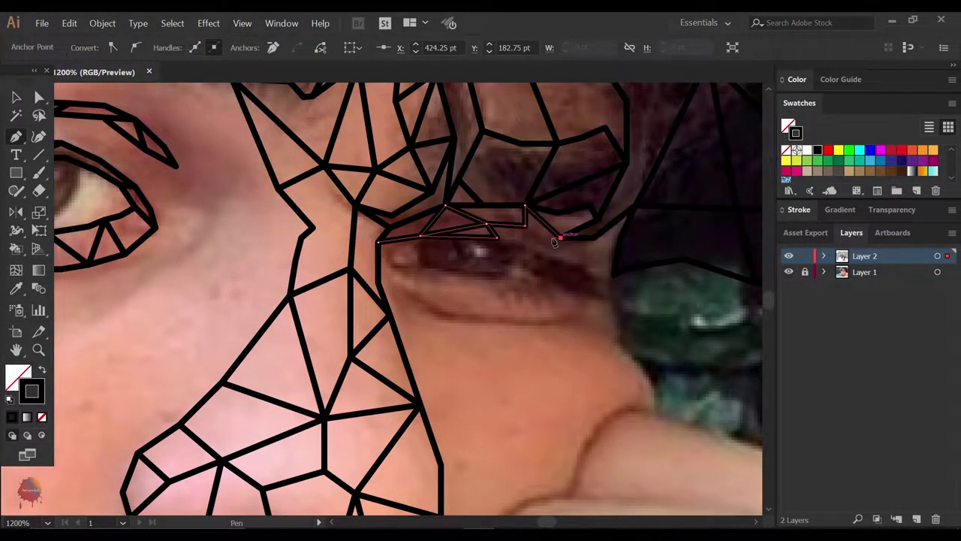
click(560, 236)
- Add a triangle beside the right eye, reaching to its lid
click(562, 239)
click(613, 274)
click(598, 278)
click(571, 259)
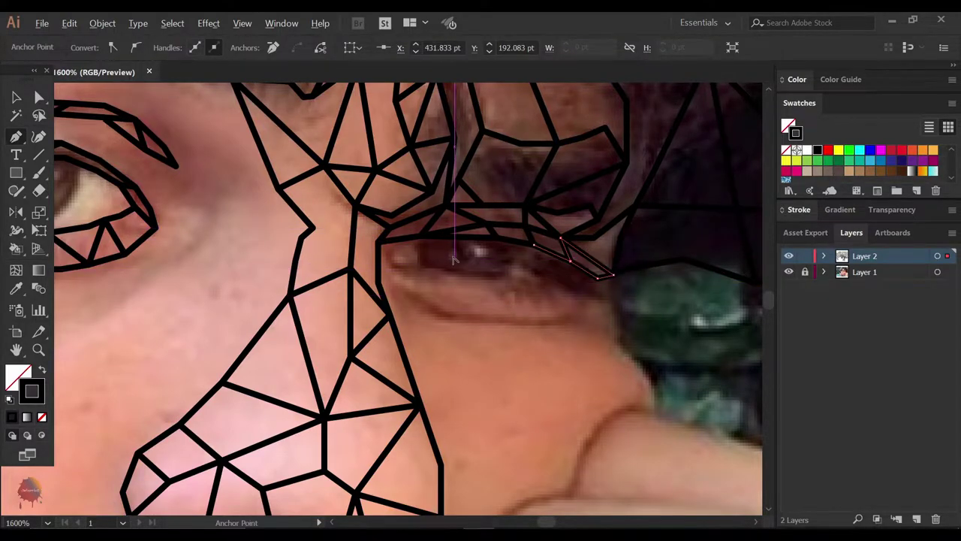
scroll(453, 259, up, 1)
click(406, 225)
- Outline part of the right eye with a small polygon
scroll(390, 266, right, 1)
click(359, 240)
click(363, 264)
click(402, 267)
click(405, 240)
click(411, 224)
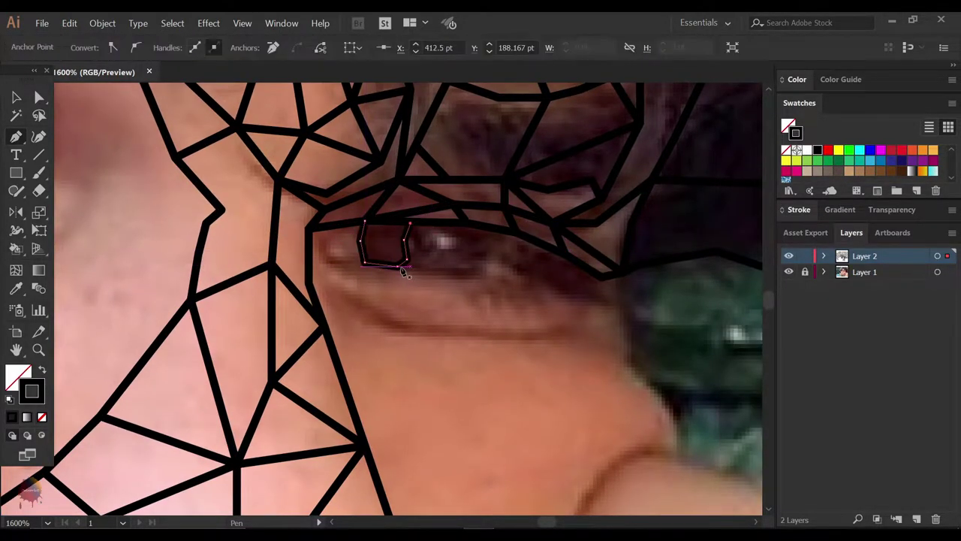
scroll(478, 277, down, 1)
- Add triangles from the right eye corner down below the eye
click(528, 288)
click(531, 306)
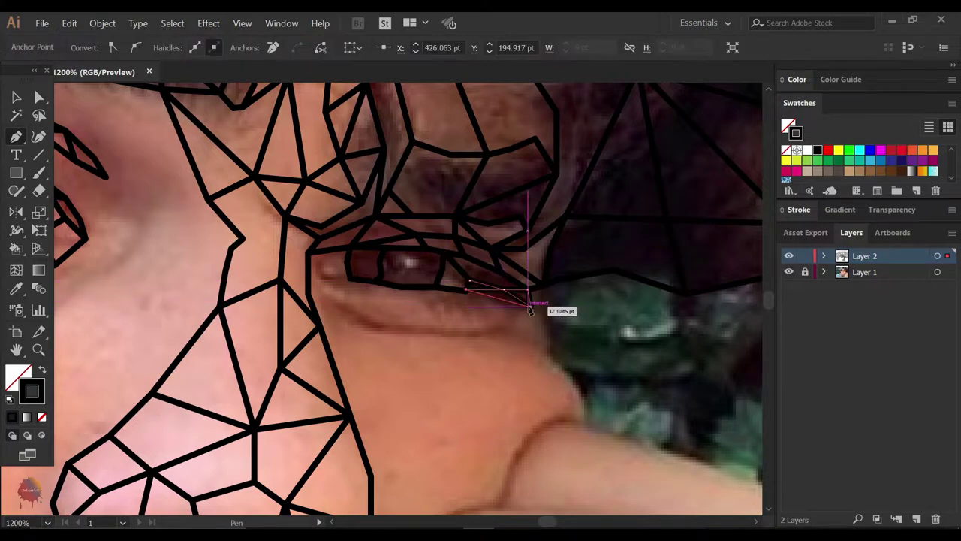
scroll(530, 310, left, 3)
click(492, 282)
click(476, 296)
click(467, 322)
click(526, 346)
click(511, 308)
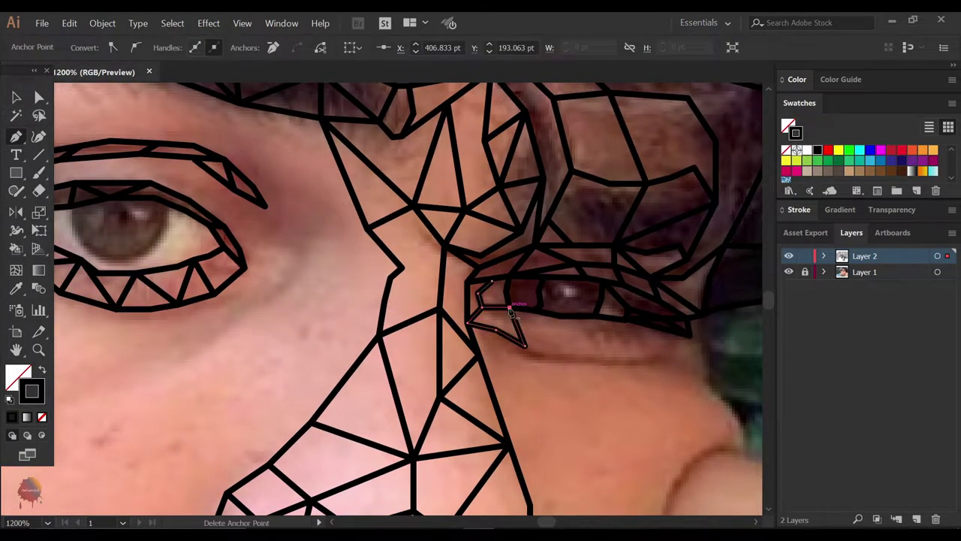
scroll(599, 324, down, 1)
scroll(421, 316, up, 2)
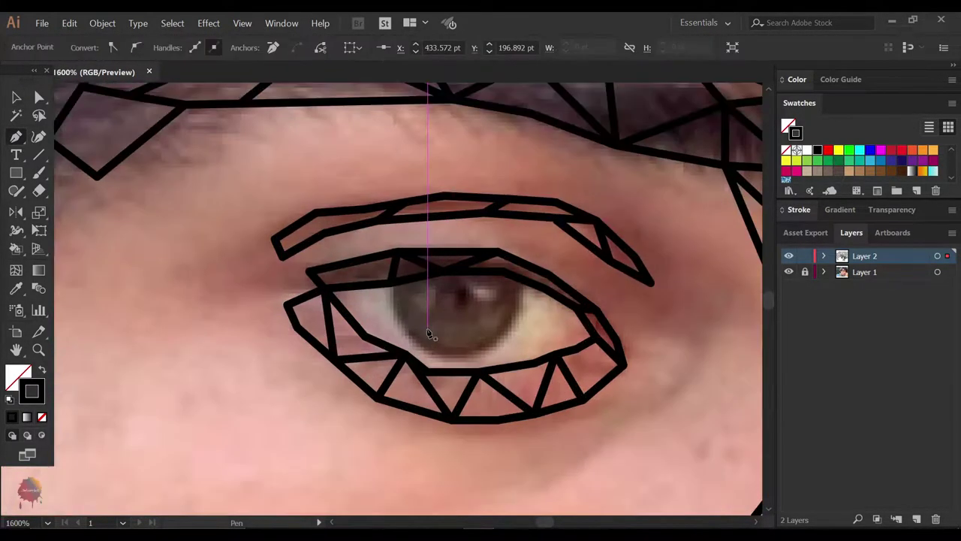
- Begin the polygon around the left iris, with a corner along its bottom
click(430, 339)
drag(478, 358, 473, 343)
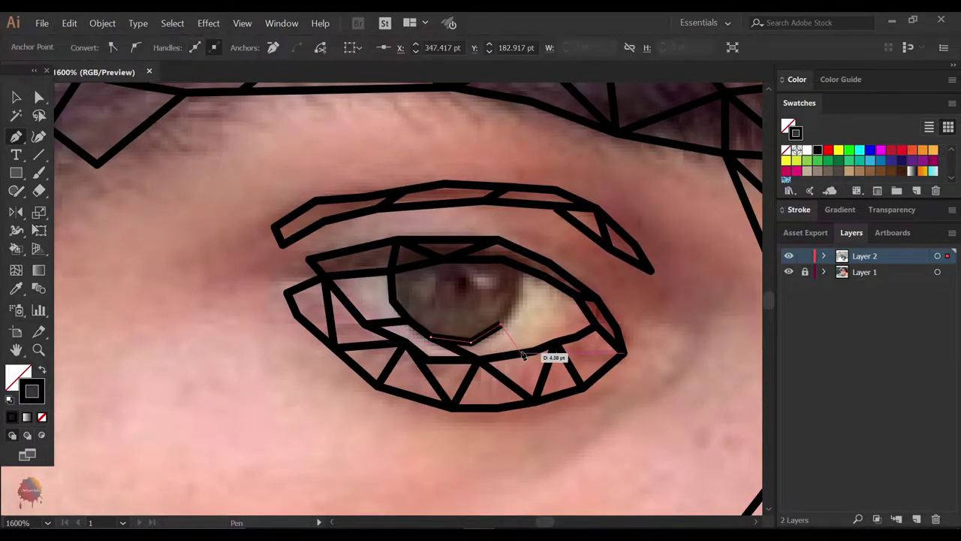
scroll(481, 403, down, 3)
scroll(434, 295, up, 3)
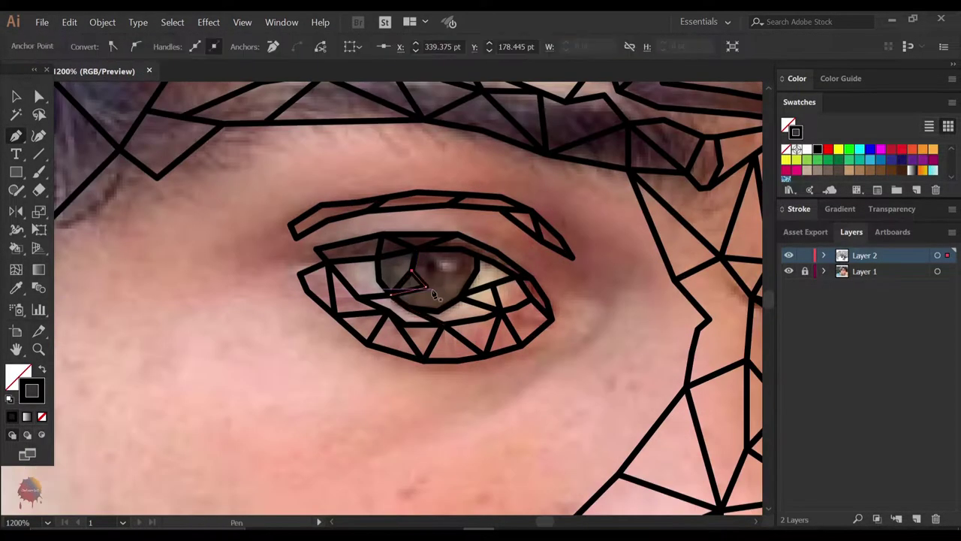
- Trace triangles from the inner eye corner to the nose bridge and between the eyes
scroll(457, 253, down, 3)
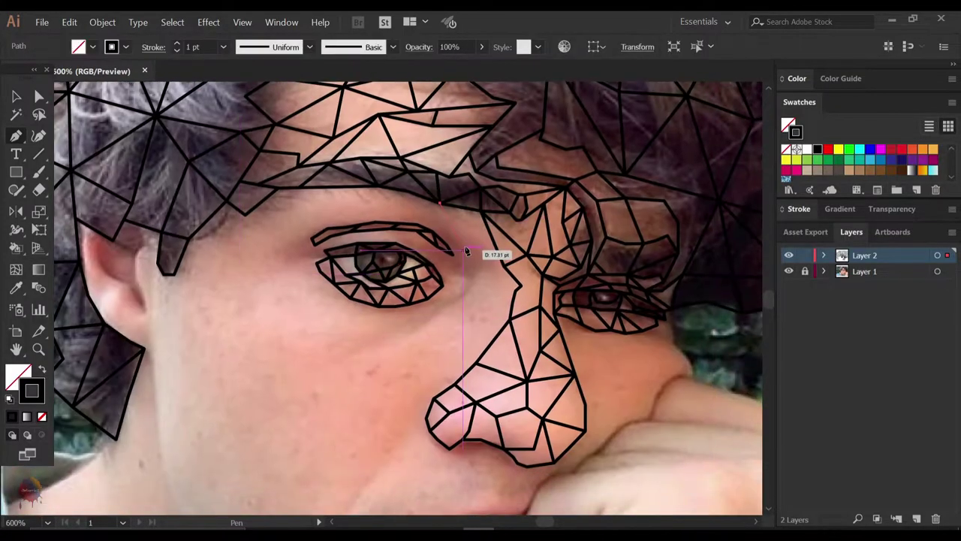
click(479, 213)
click(475, 247)
drag(511, 319, 471, 314)
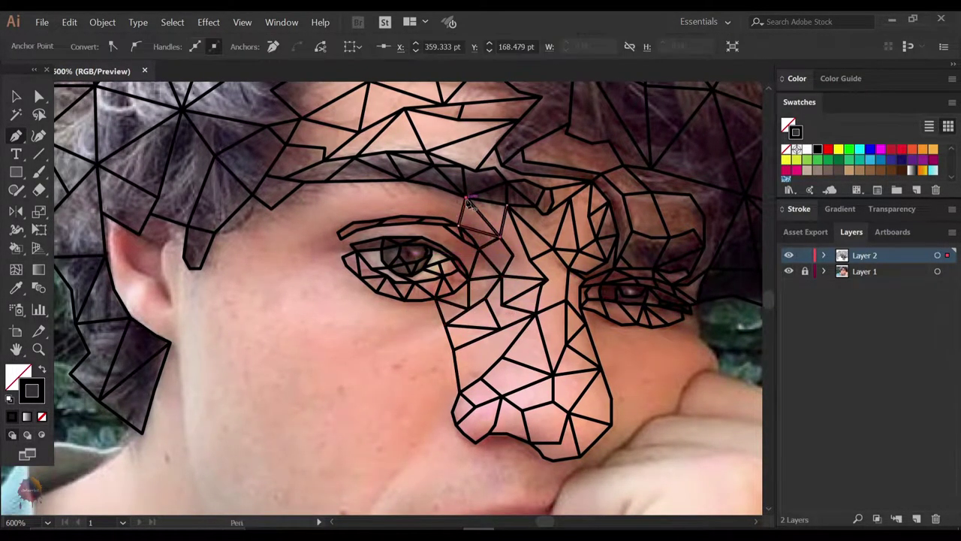
drag(403, 179, 410, 215)
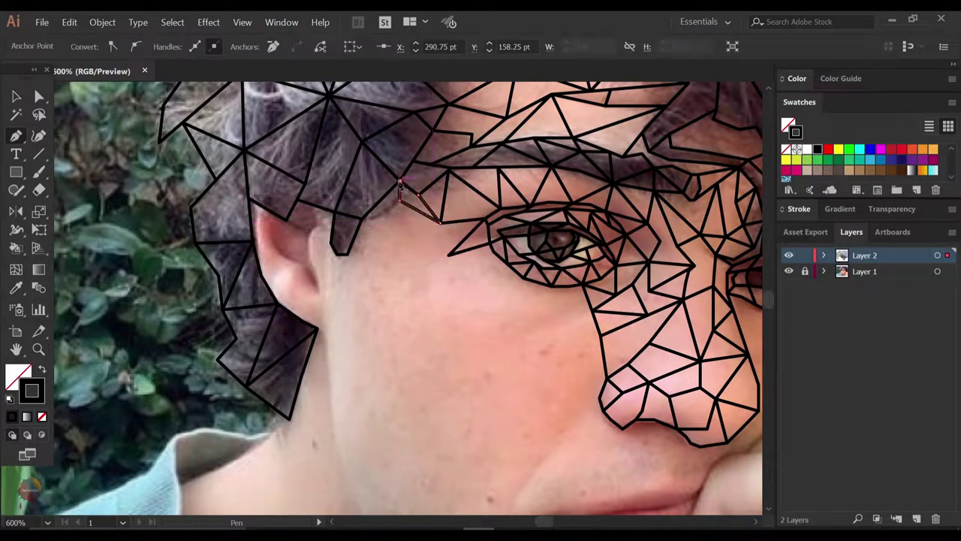
- Add triangles across the temple and jaw, beginning a path beside the ear
click(439, 224)
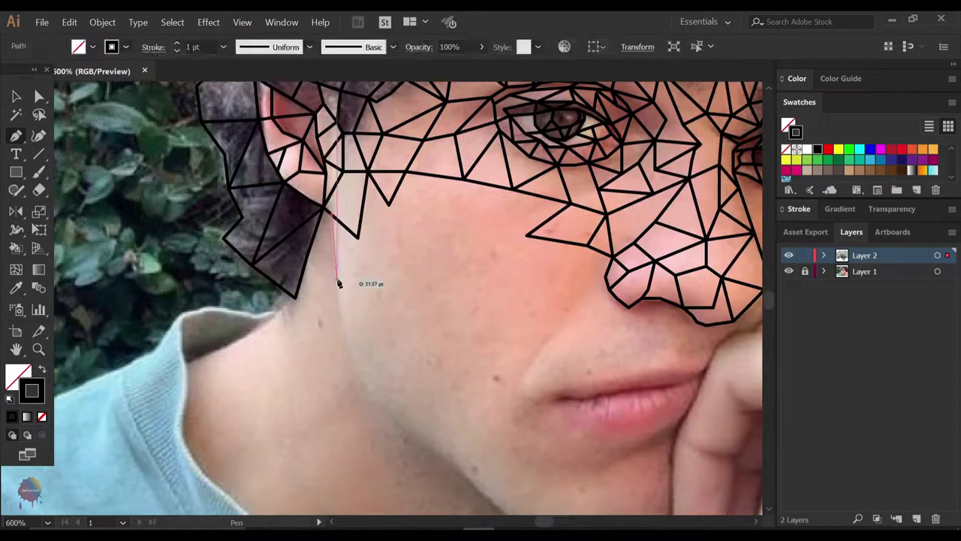
click(337, 279)
click(370, 278)
click(358, 238)
click(388, 202)
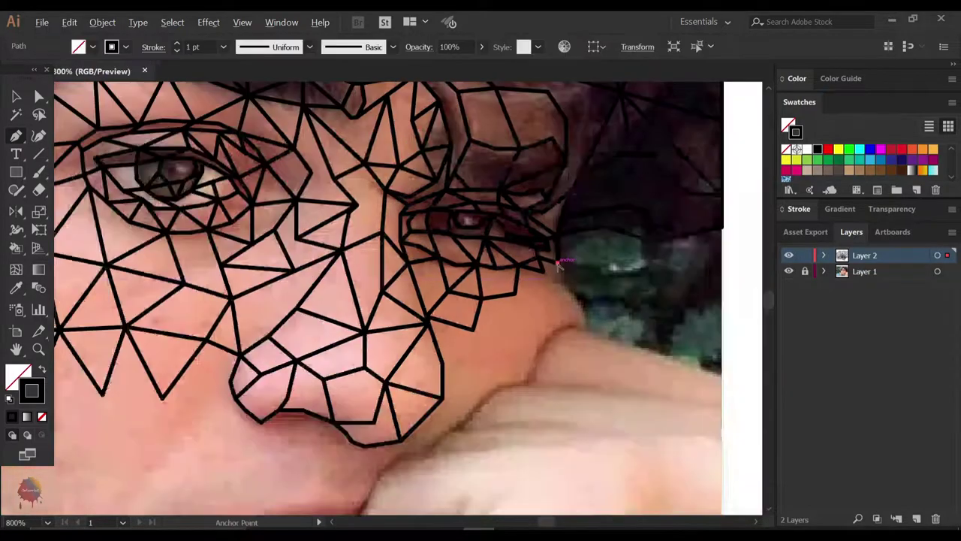
- Extend the mesh down the cheek toward the jaw and up beside the nose
click(474, 330)
click(473, 358)
click(513, 363)
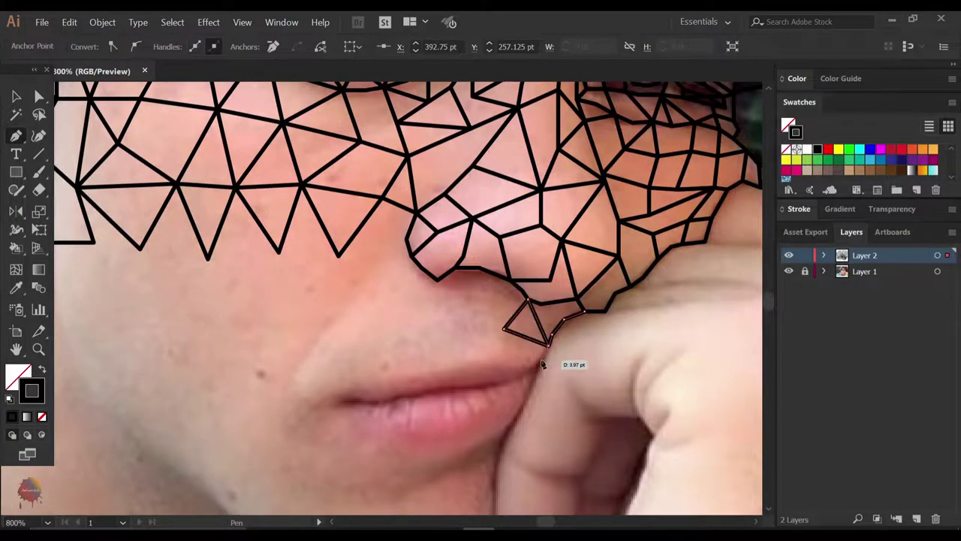
click(479, 268)
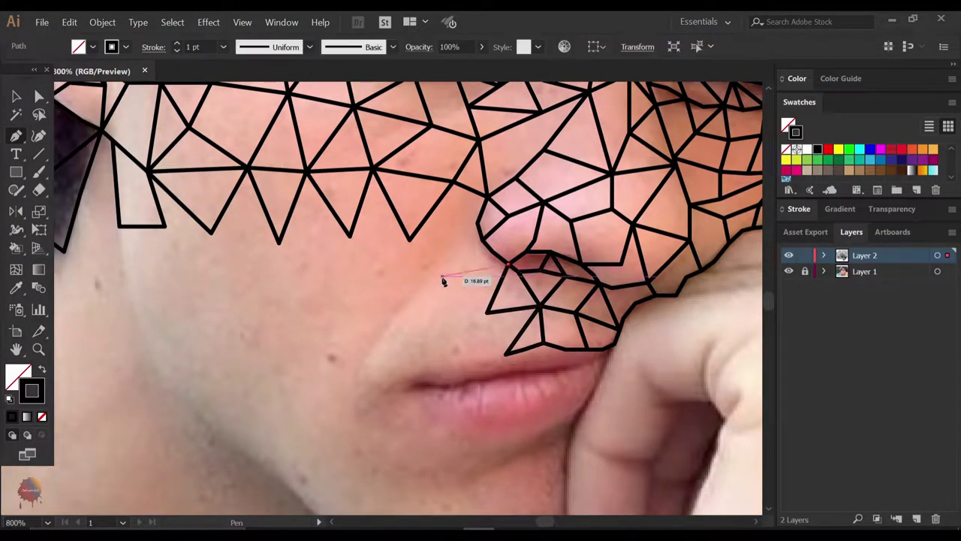
- Fill triangles next to the nostril and down to just above the upper lip
click(454, 282)
click(477, 224)
click(411, 242)
click(418, 281)
click(455, 282)
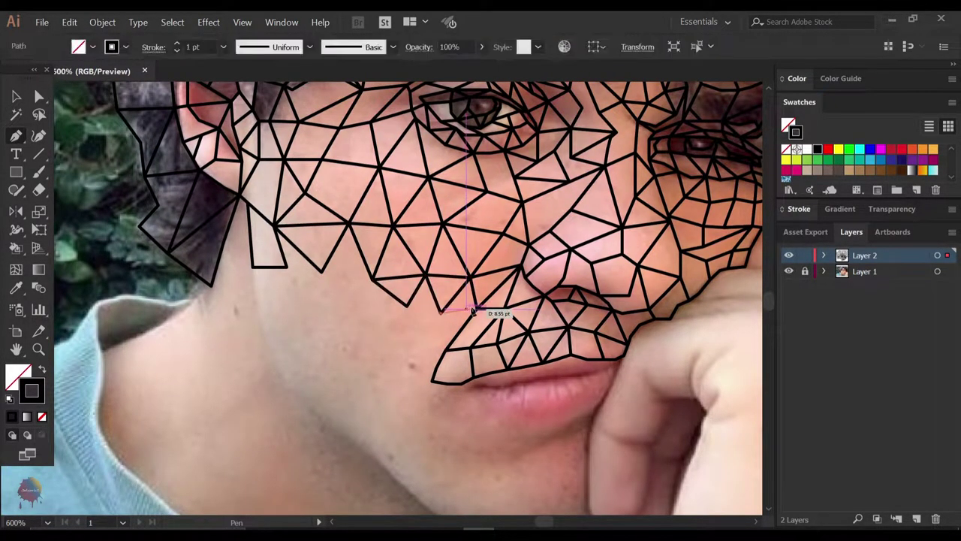
- Trace triangle lines from the mouth corner across the cheek and over the chin
click(445, 350)
click(403, 333)
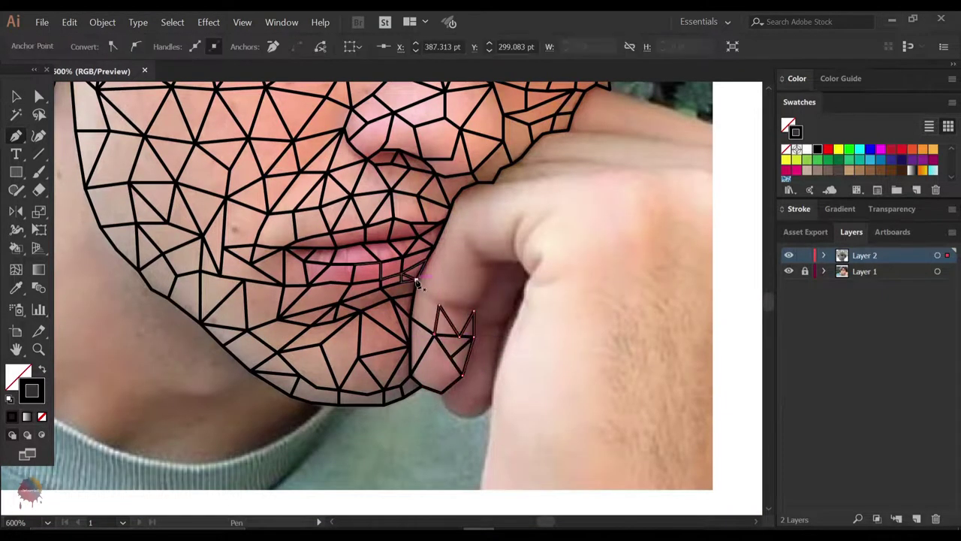
click(443, 306)
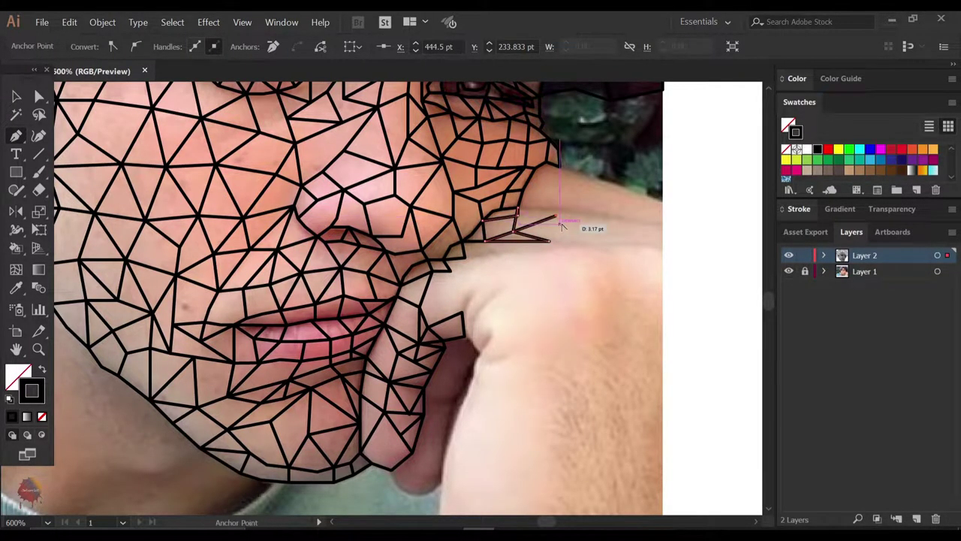
- Trace triangles from the jaw across the knuckles to the photo's right edge
scroll(571, 233, up, 2)
click(586, 275)
scroll(586, 275, right, 2)
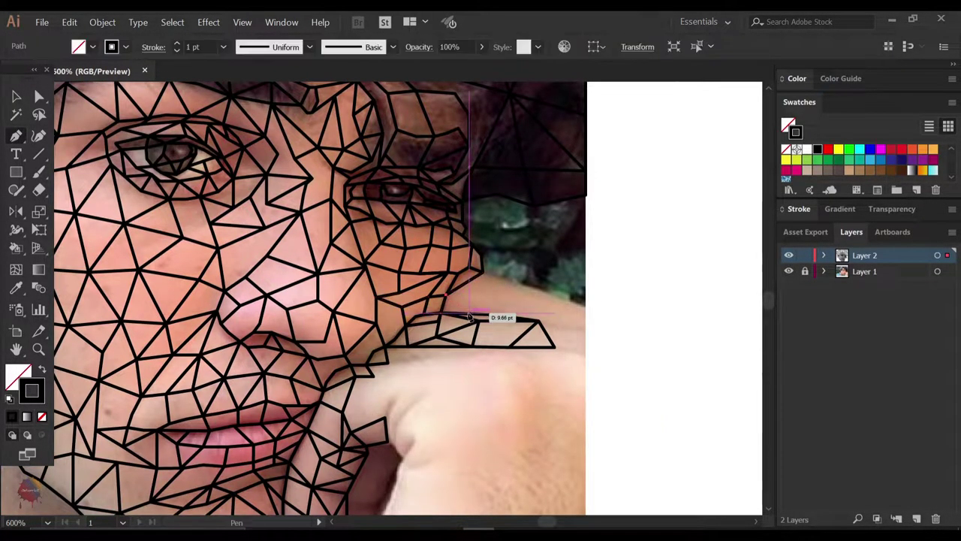
click(469, 316)
click(585, 306)
click(586, 353)
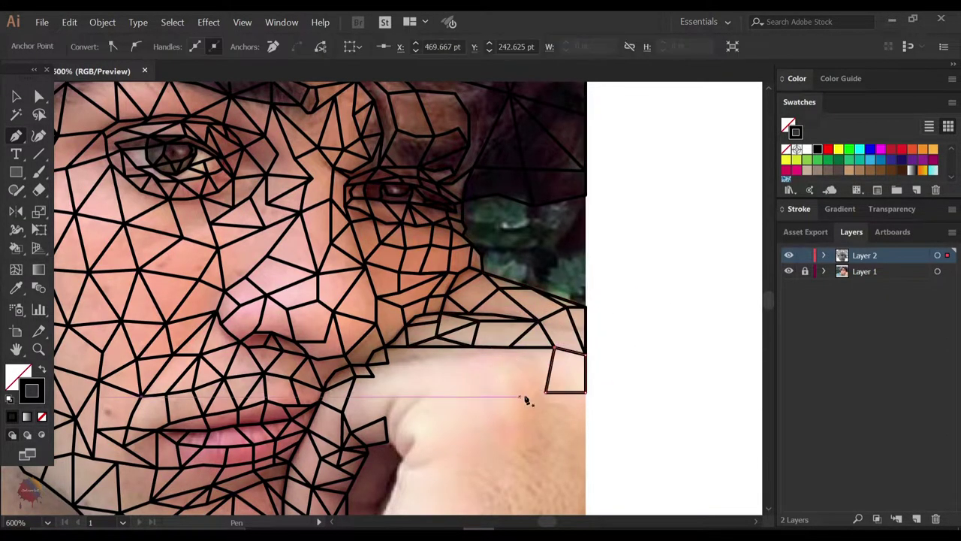
scroll(526, 400, down, 1)
click(474, 374)
click(385, 331)
scroll(385, 362, down, 1)
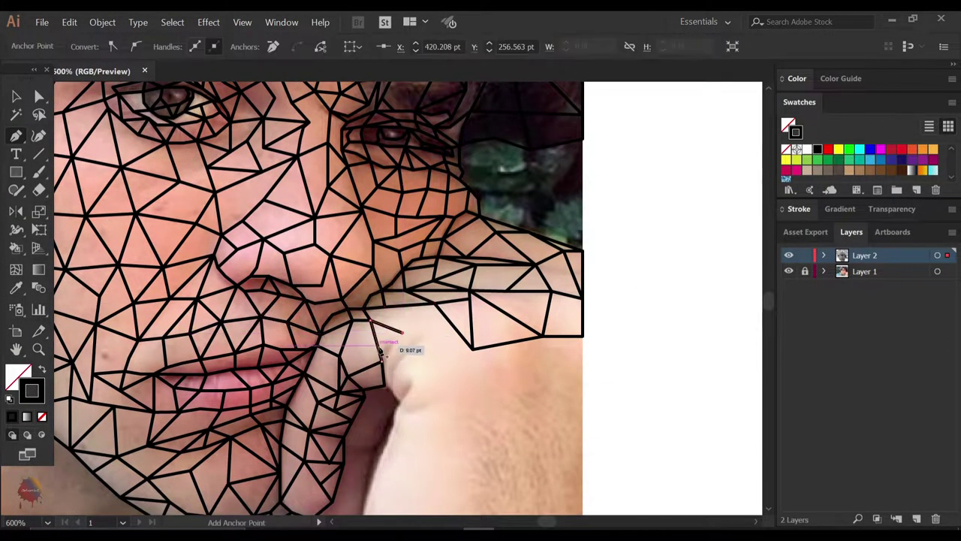
click(404, 336)
- Start a new path and triangulate across the hand down the photo's right edge
click(404, 336)
scroll(404, 342, down, 1)
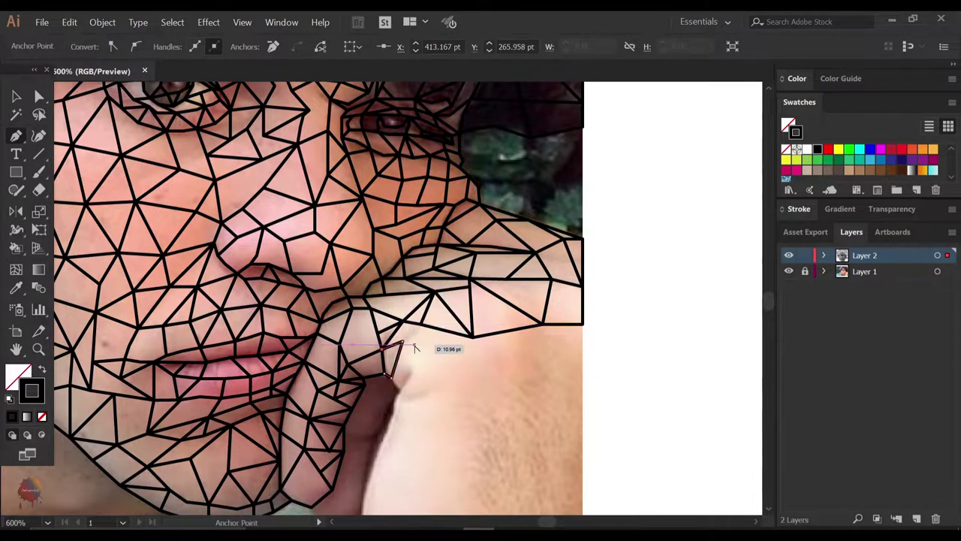
scroll(402, 391, down, 1)
click(419, 390)
click(480, 338)
scroll(496, 353, down, 1)
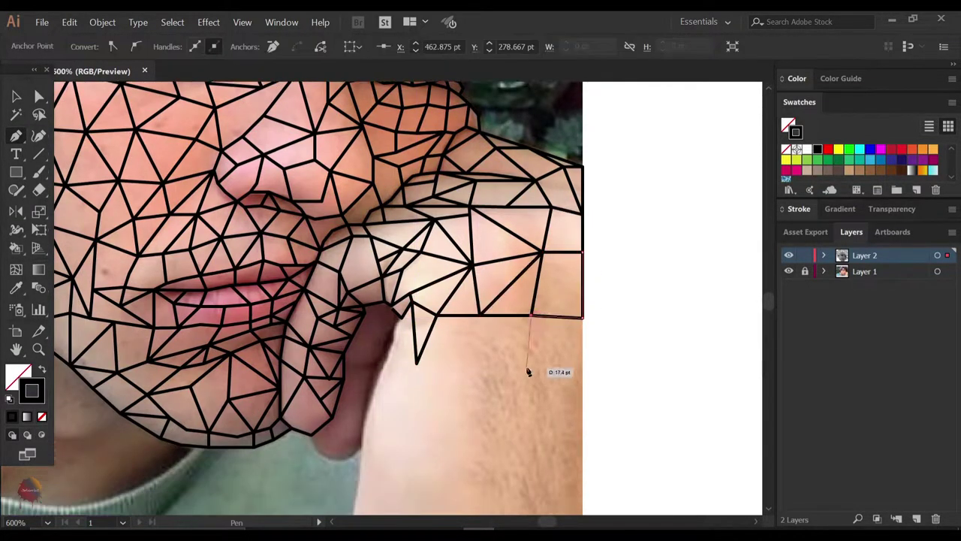
click(528, 369)
scroll(556, 375, down, 1)
click(583, 406)
- Add forearm triangles reaching the photo's bottom-right corner
scroll(458, 352, down, 2)
click(522, 359)
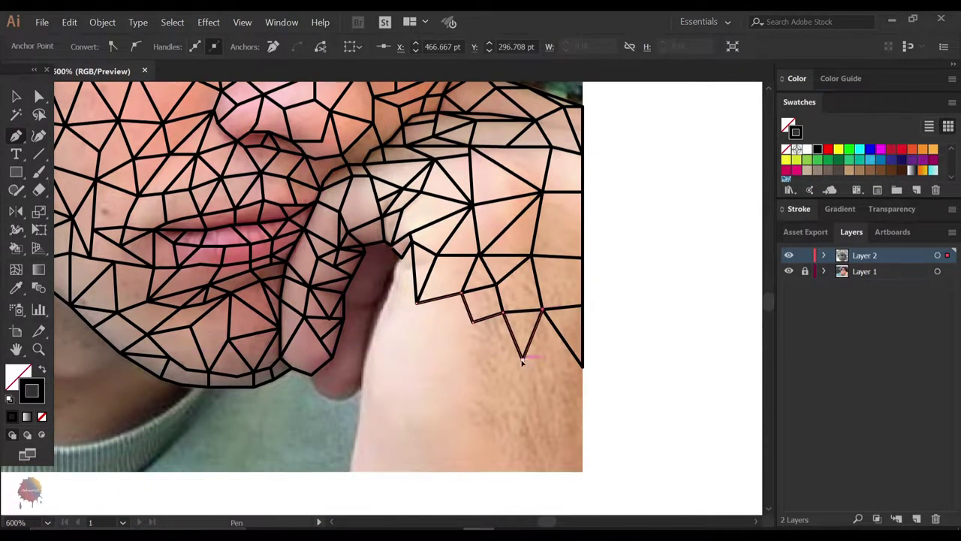
scroll(524, 363, down, 1)
click(584, 446)
click(548, 392)
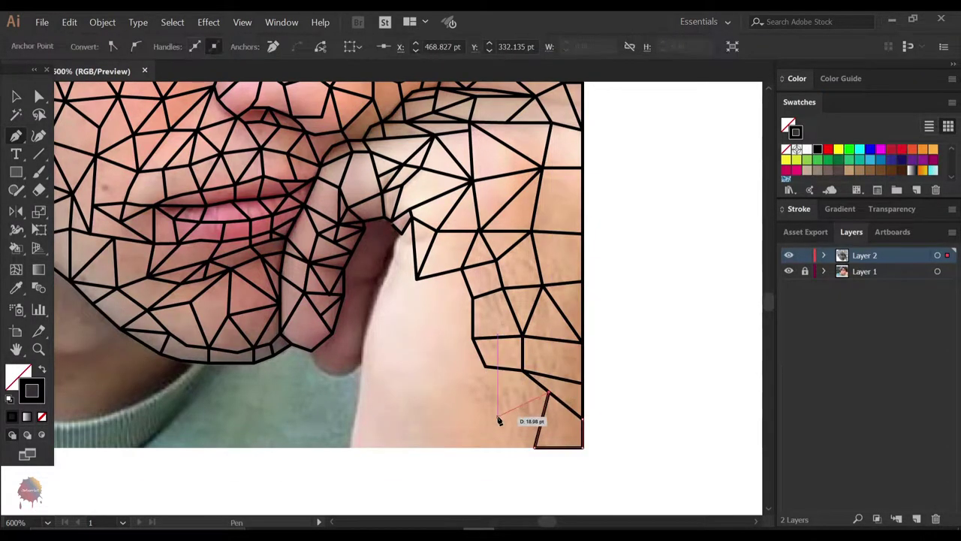
drag(432, 406, 518, 424)
- Trace the bottom row of triangles along the lower forearm and bottom edge
click(494, 340)
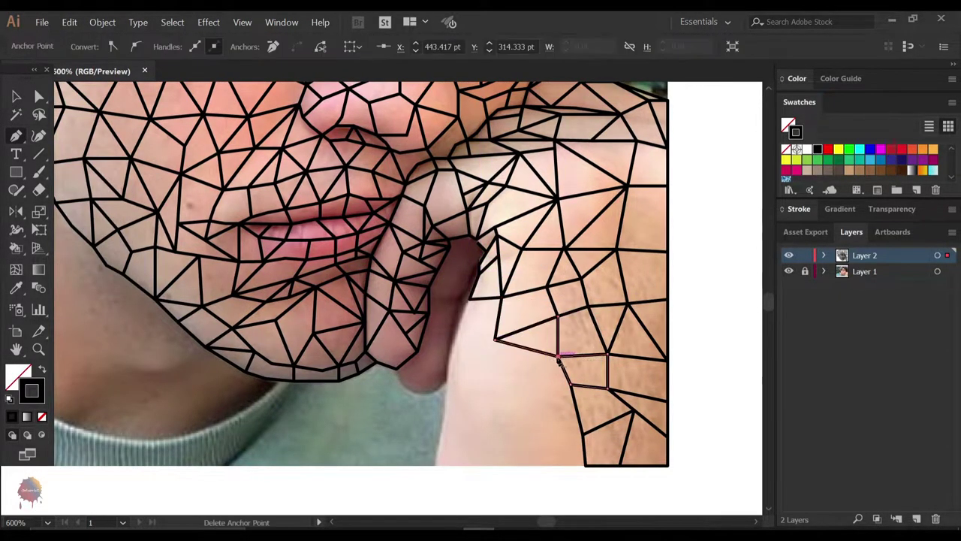
click(449, 396)
scroll(449, 396, down, 2)
click(568, 423)
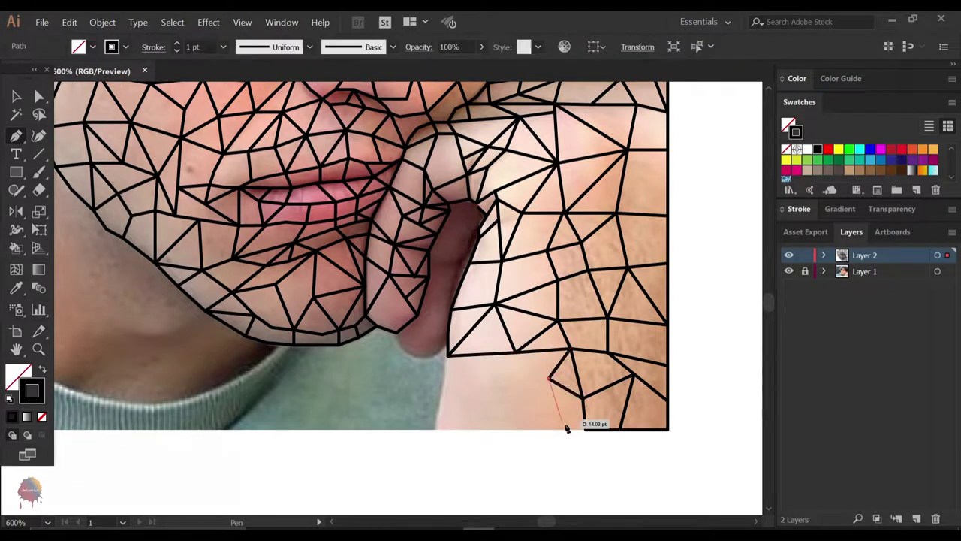
click(504, 396)
click(443, 395)
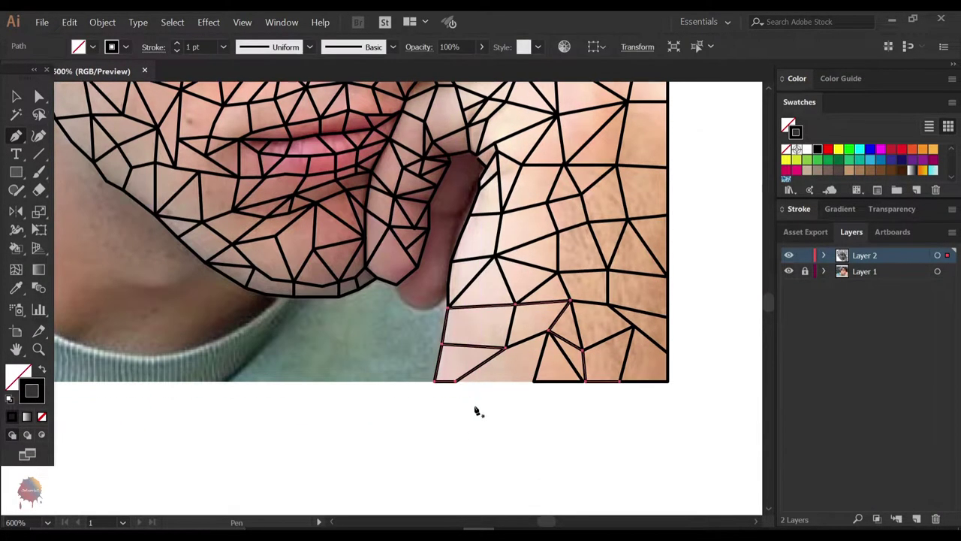
- Add triangles in the shadow under the fingers
key(ctrl+minus)
key(ctrl+minus)
key(ctrl+minus)
key(ctrl+plus)
key(ctrl+plus)
key(ctrl+plus)
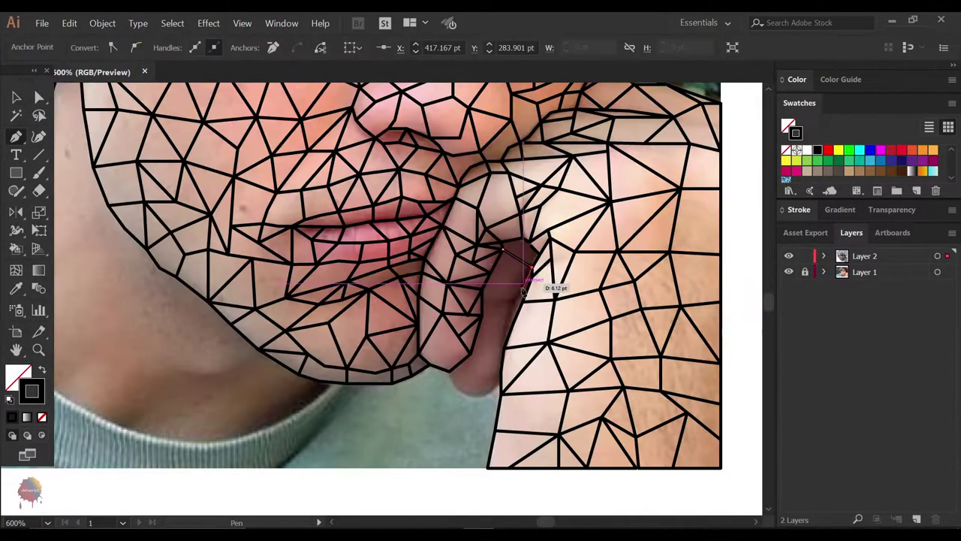
click(514, 298)
click(483, 308)
click(482, 314)
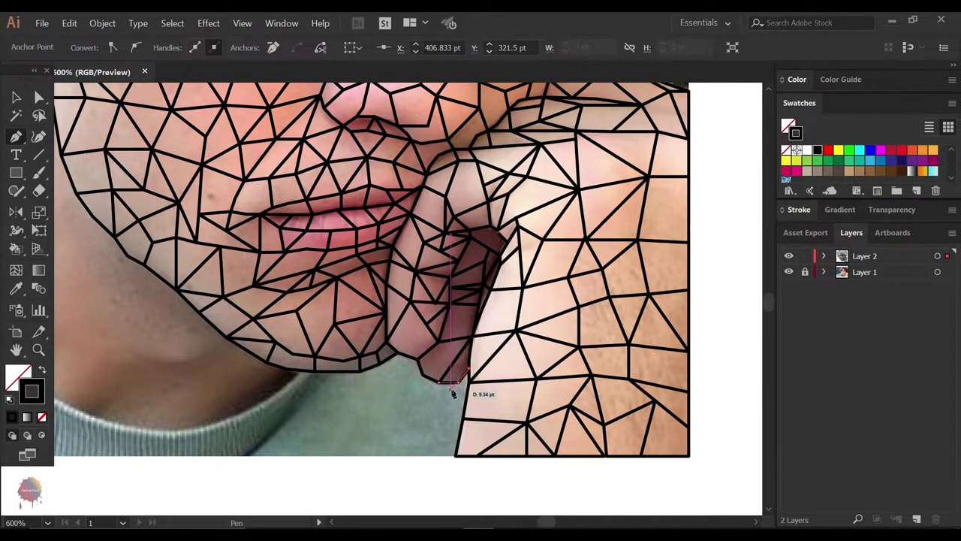
- Triangulate the neck from its edge down toward the collar
key(ctrl+minus)
key(ctrl+minus)
key(ctrl+minus)
key(ctrl+plus)
key(ctrl+plus)
key(ctrl+plus)
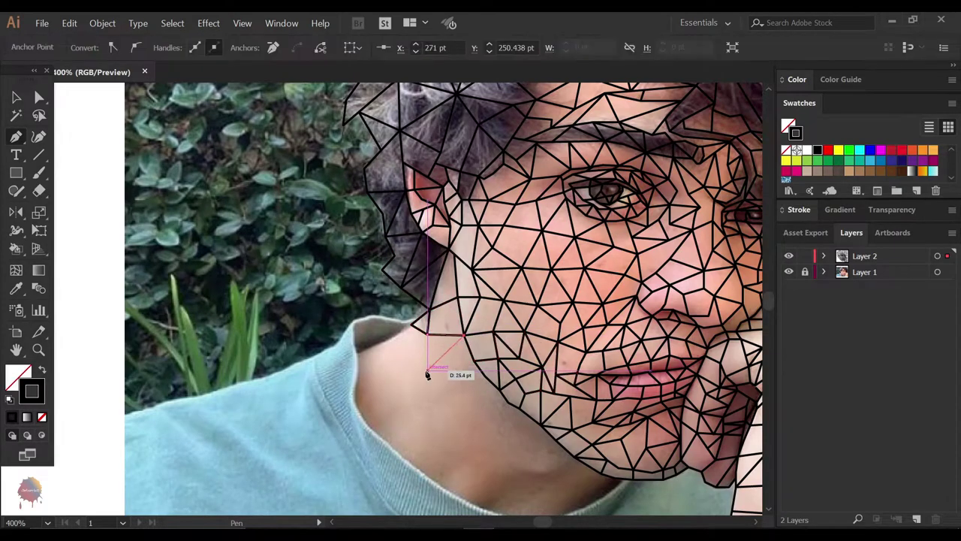
key(ctrl+minus)
key(ctrl+plus)
click(405, 359)
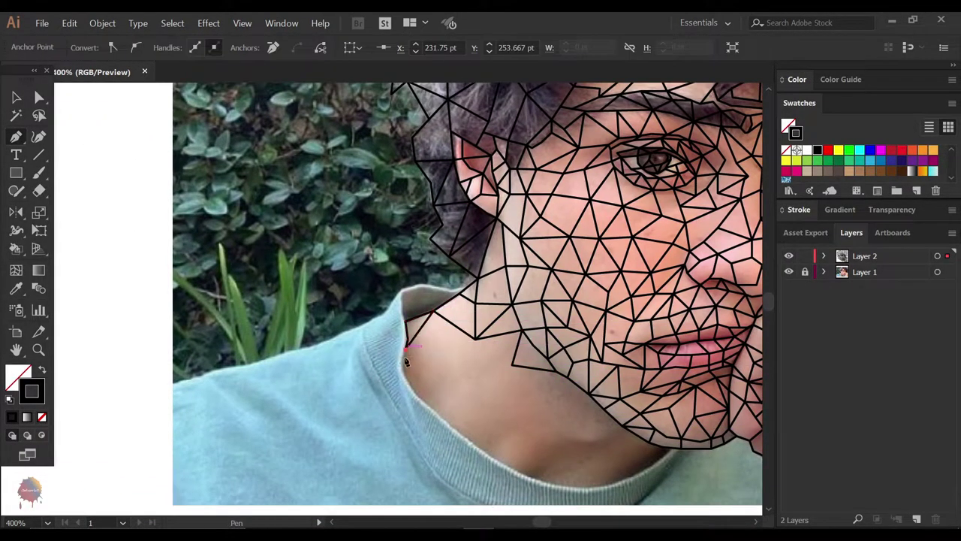
click(434, 311)
click(444, 353)
click(431, 407)
scroll(450, 390, down, 1)
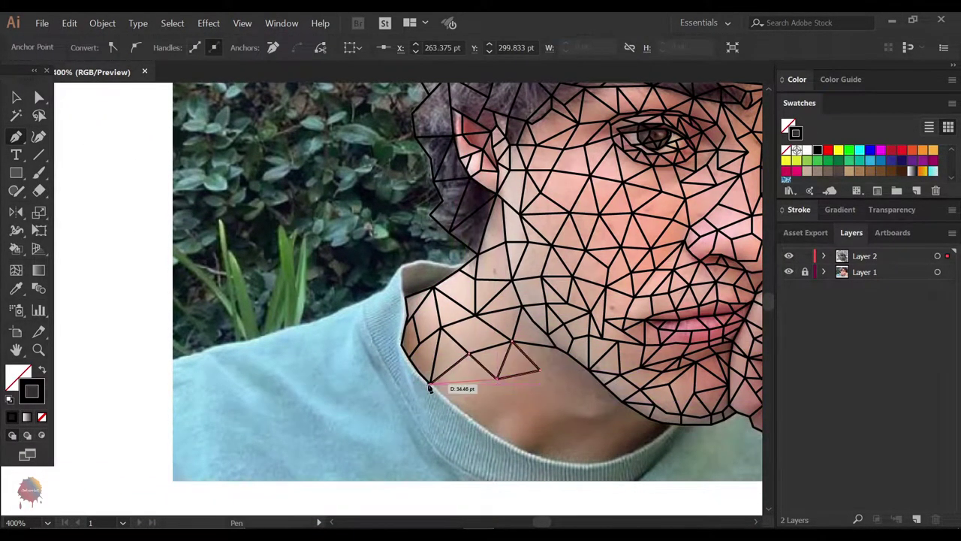
click(504, 403)
scroll(488, 405, down, 1)
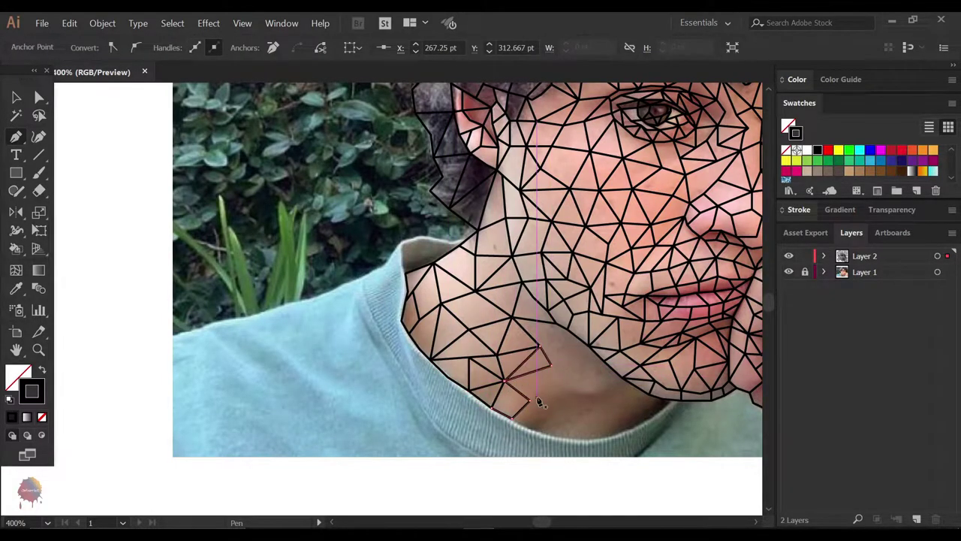
- Add anchor points along the collar beneath the jaw
key(ctrl+minus)
key(ctrl+plus)
key(ctrl+plus)
click(536, 306)
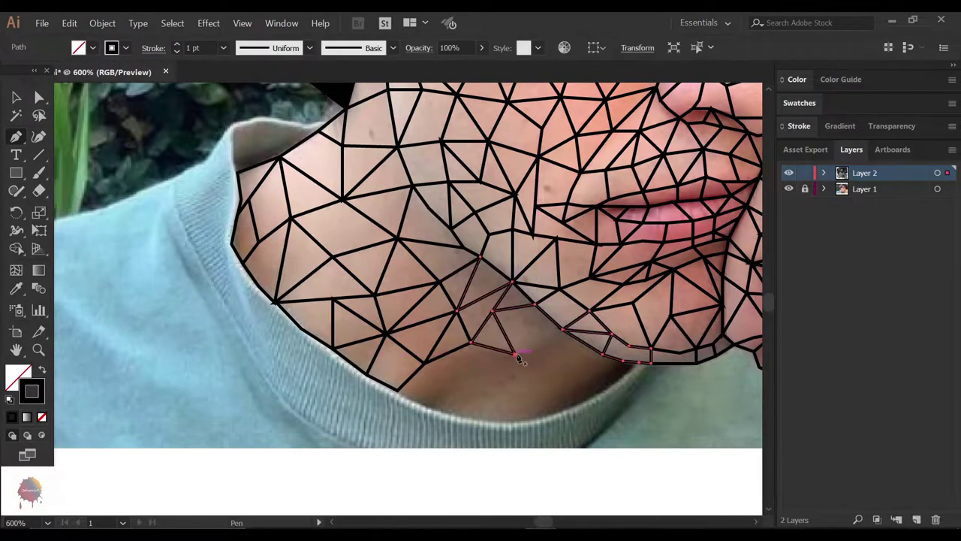
scroll(530, 319, down, 1)
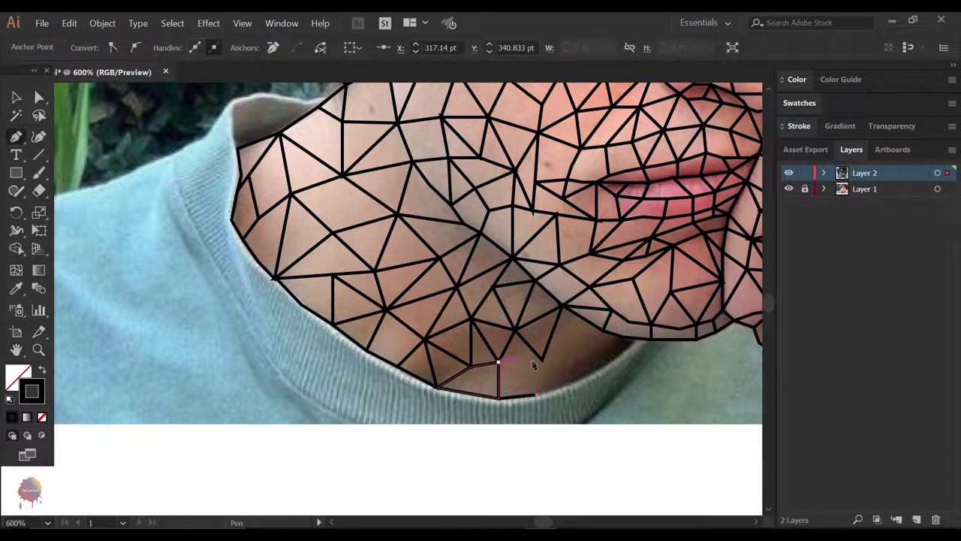
scroll(534, 365, right, 3)
click(492, 389)
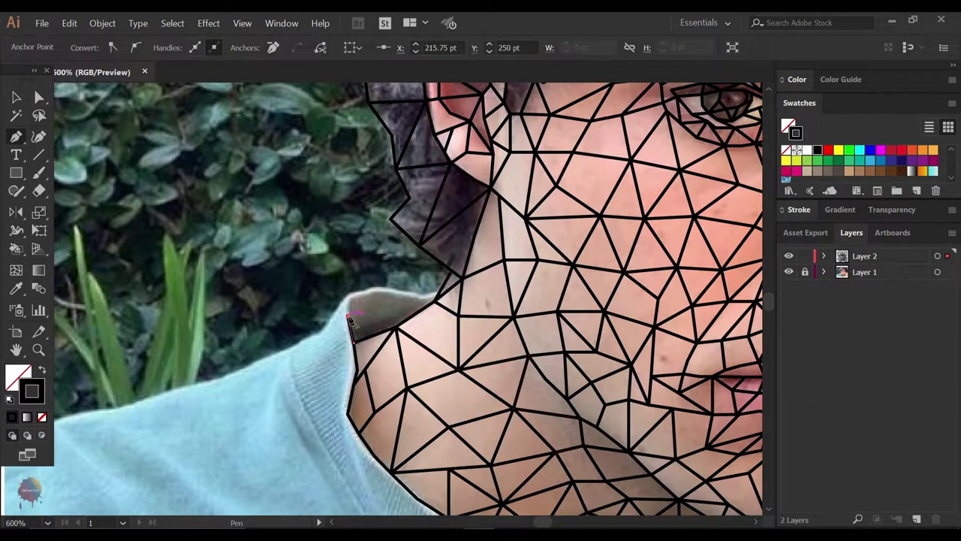
scroll(402, 298, up, 1)
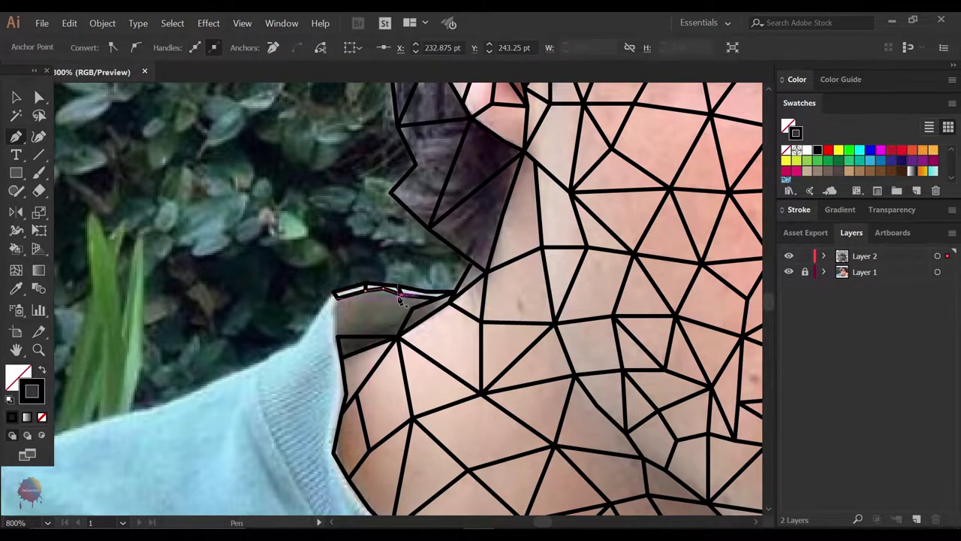
scroll(401, 299, down, 1)
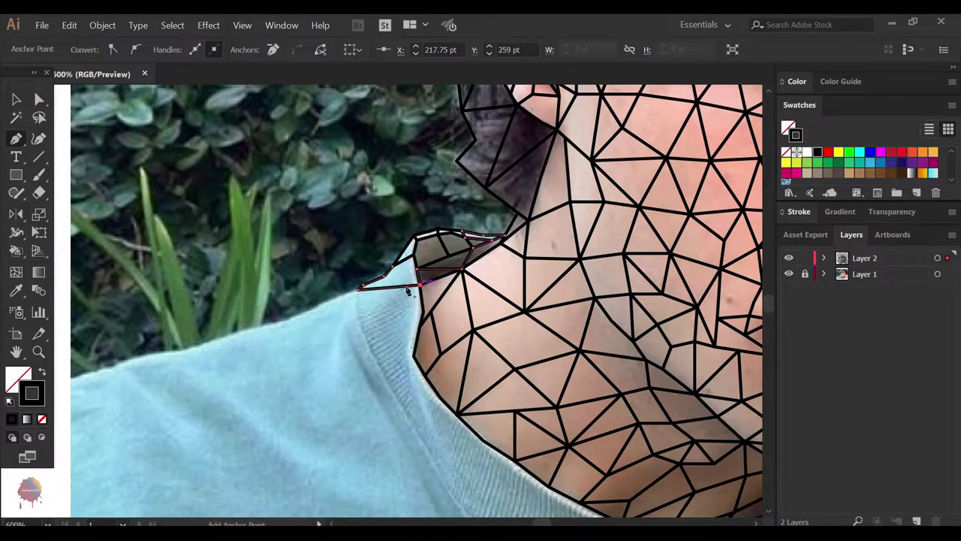
- Draw a zigzag path of triangles down the collar edge
click(377, 354)
scroll(378, 359, down, 2)
click(399, 323)
click(407, 269)
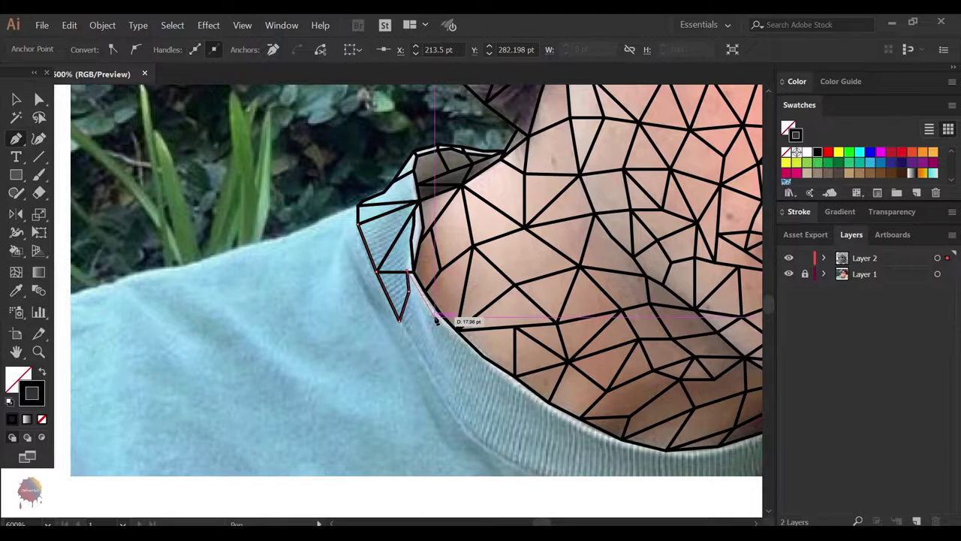
scroll(435, 318, down, 2)
click(337, 337)
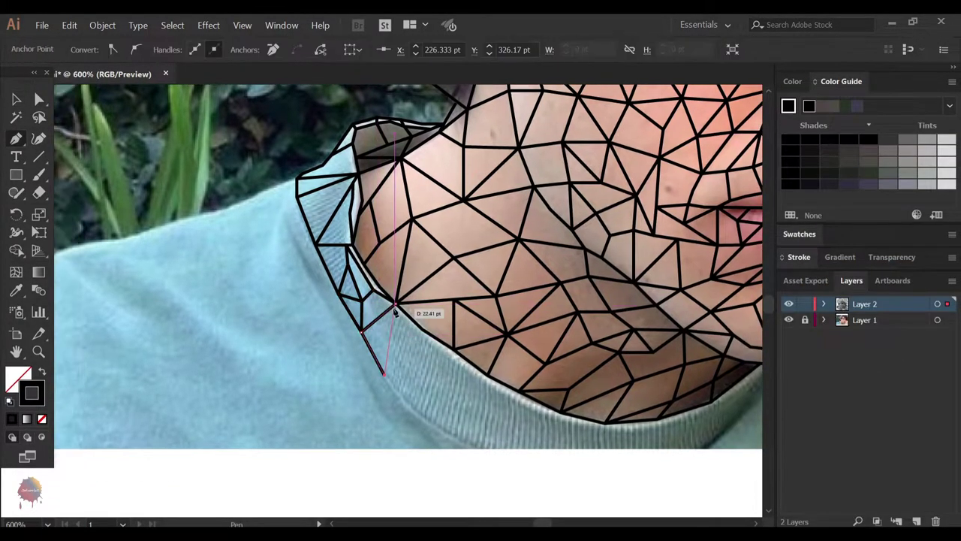
click(418, 406)
scroll(391, 375, down, 1)
click(424, 343)
click(415, 411)
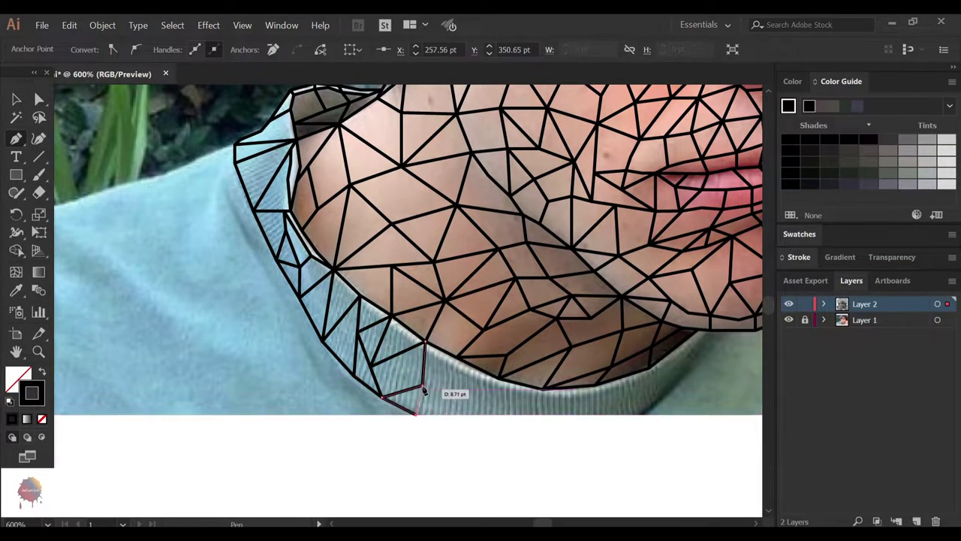
- Draw the small triangle on the collar
click(455, 414)
click(554, 418)
scroll(553, 418, right, 3)
click(433, 379)
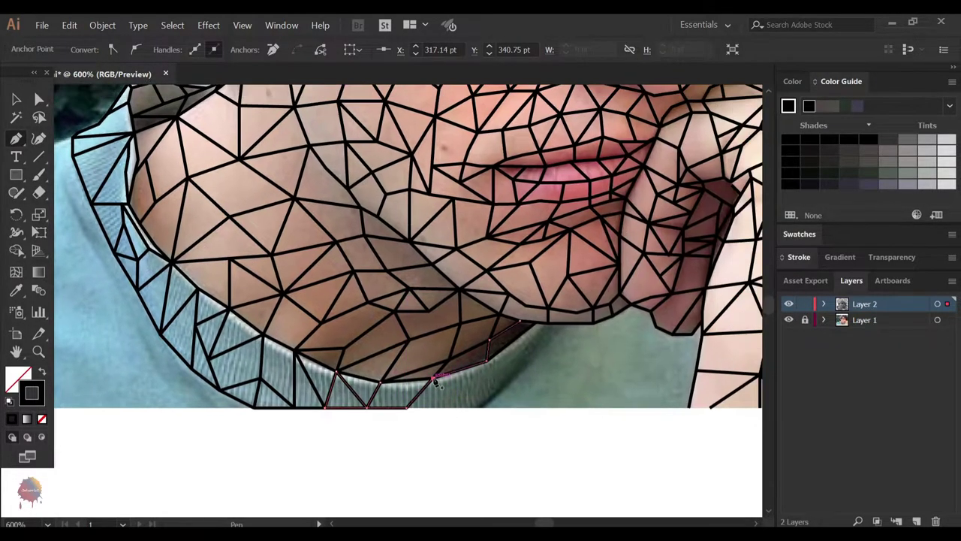
click(455, 408)
click(410, 412)
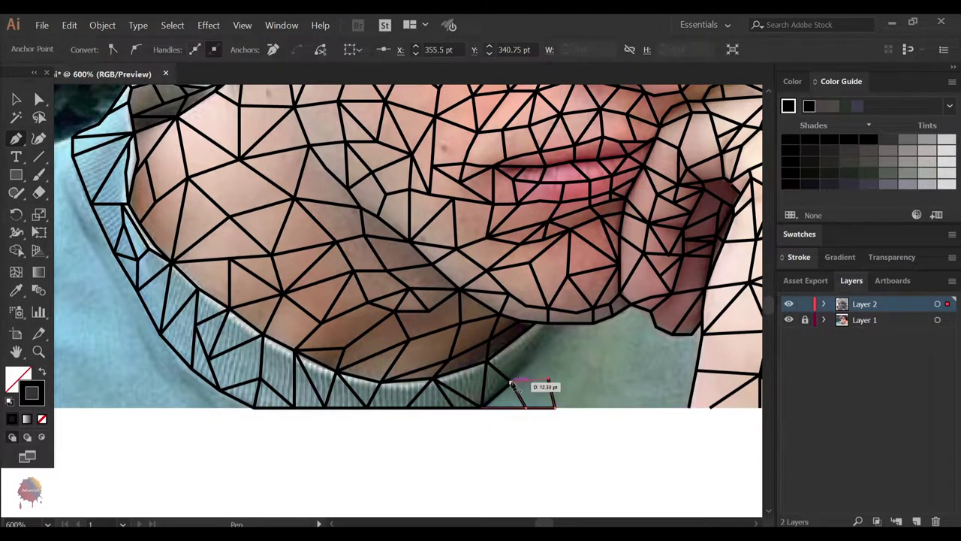
- Trace triangles along the bottom edge and back up toward the chin
click(551, 346)
scroll(551, 346, right, 2)
click(486, 324)
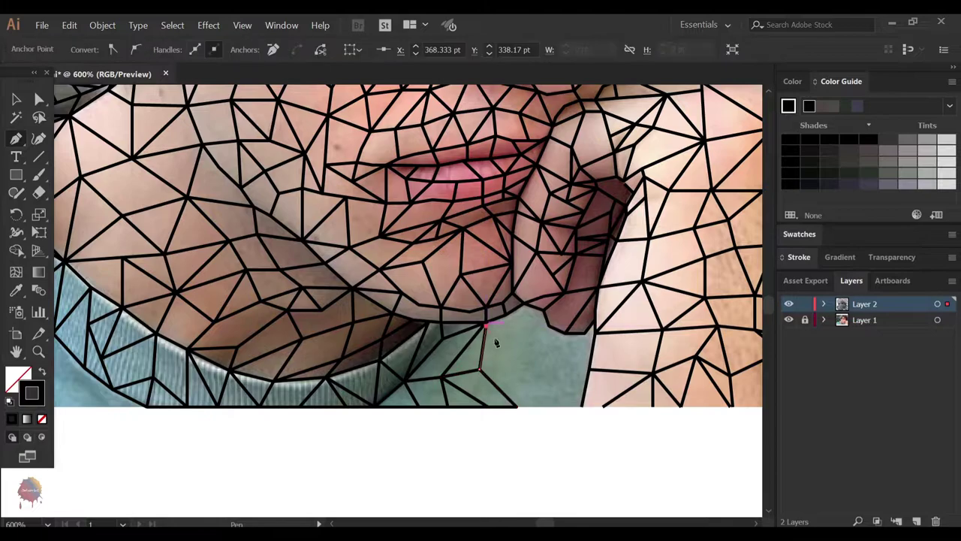
click(550, 406)
click(544, 377)
click(535, 346)
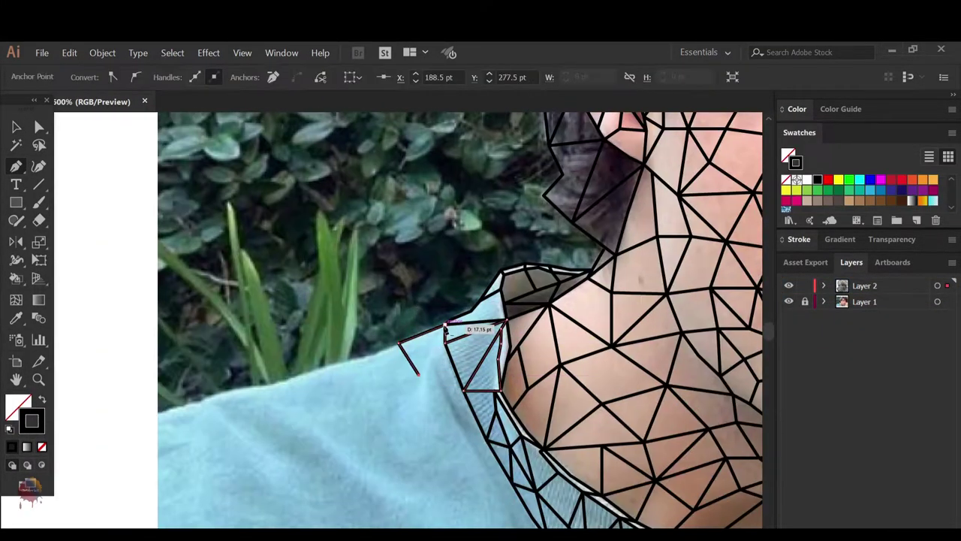
- Close off the collar segments and draw the first left-shoulder triangles
click(418, 375)
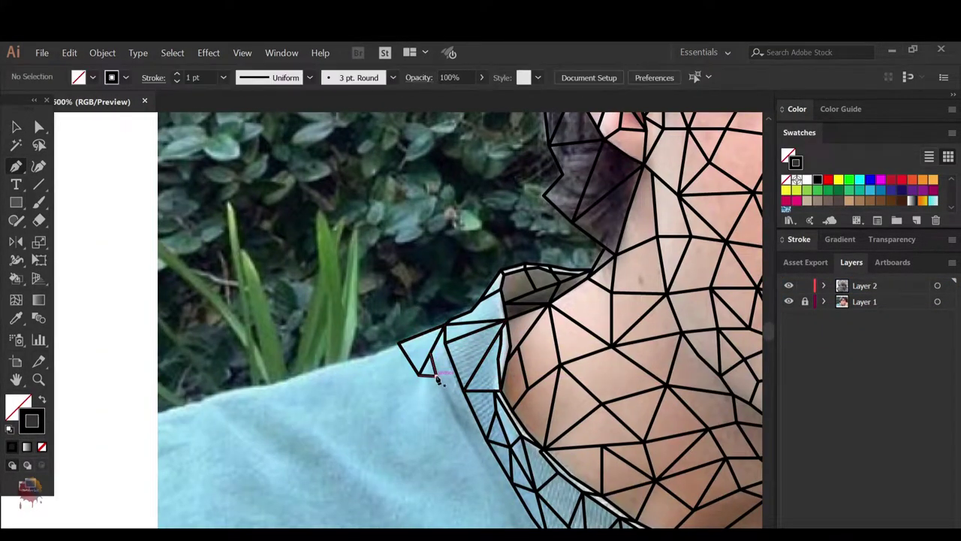
click(437, 375)
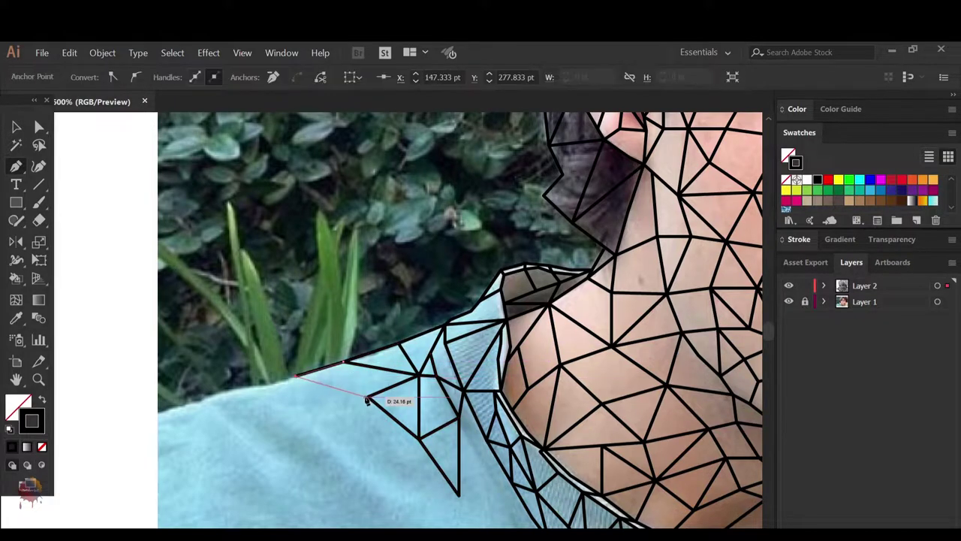
key(ctrl+minus)
click(306, 344)
click(350, 363)
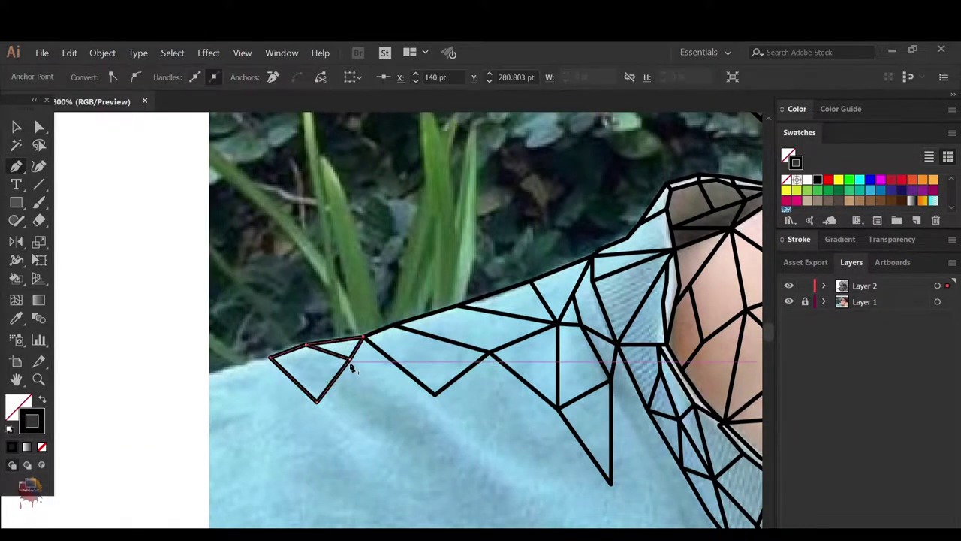
click(379, 394)
click(436, 394)
click(457, 446)
- Triangulate the shirt along the photo's left edge down toward the bottom
scroll(369, 409, down, 1)
scroll(363, 413, down, 1)
click(209, 314)
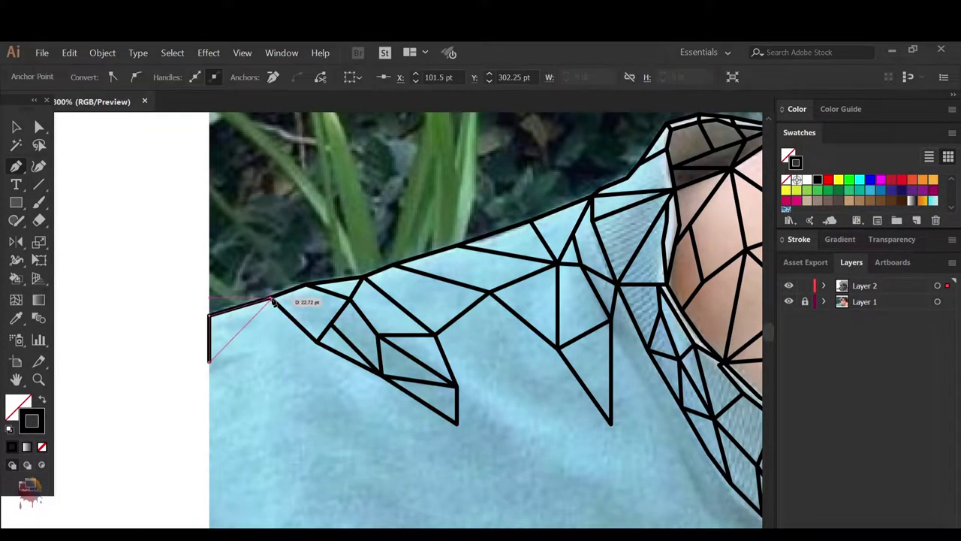
click(209, 360)
click(316, 342)
click(209, 428)
click(239, 398)
click(247, 437)
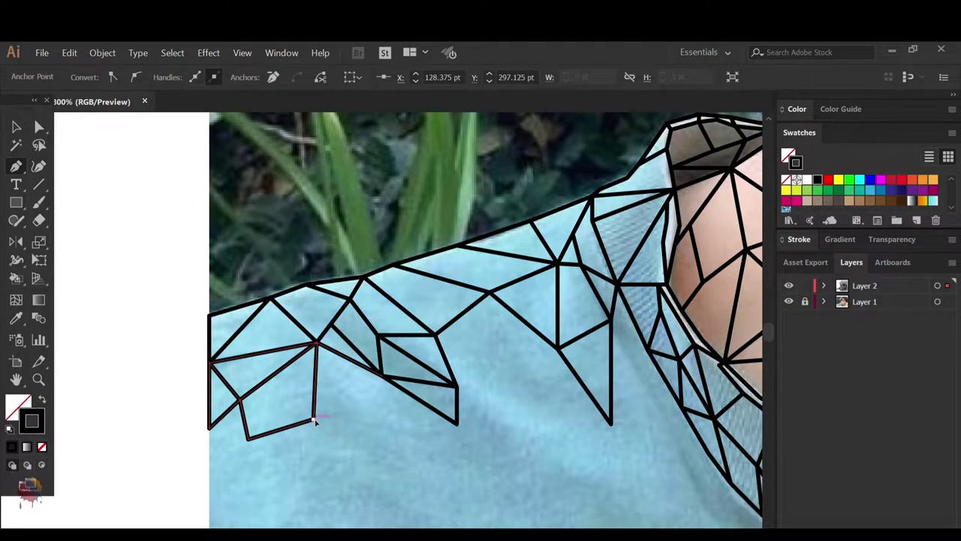
scroll(249, 442, down, 1)
click(285, 419)
click(237, 404)
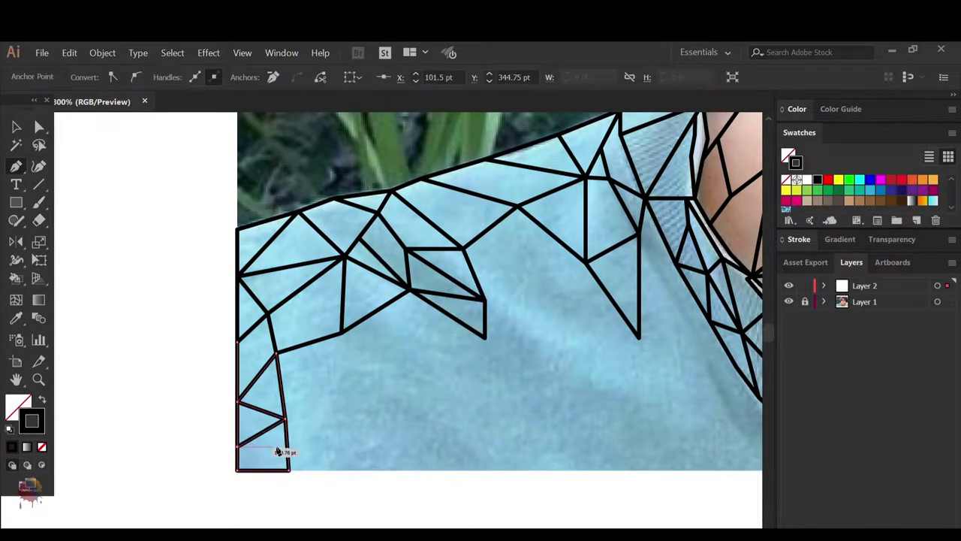
- Add lower shirt triangles running right along the bottom edge
scroll(277, 451, right, 1)
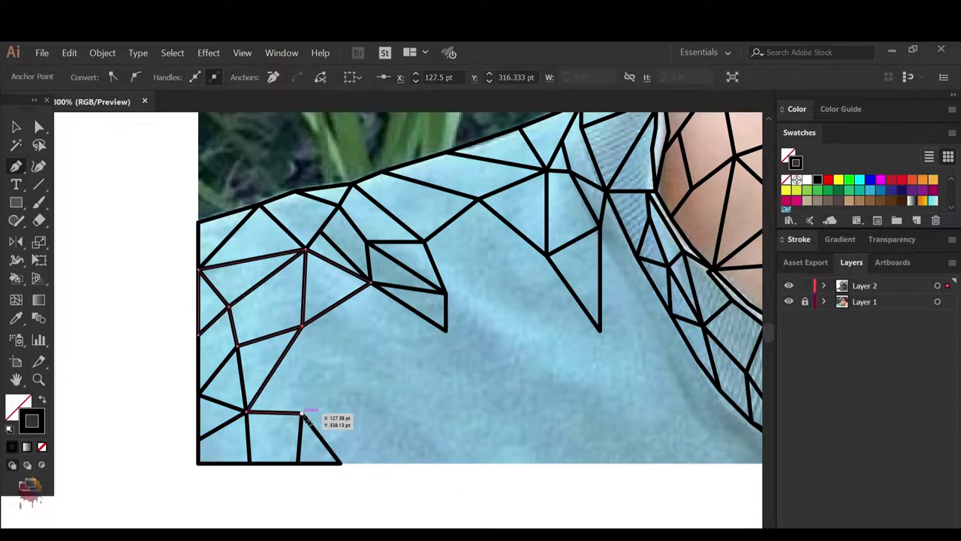
click(348, 356)
click(446, 330)
click(460, 393)
click(394, 364)
click(301, 413)
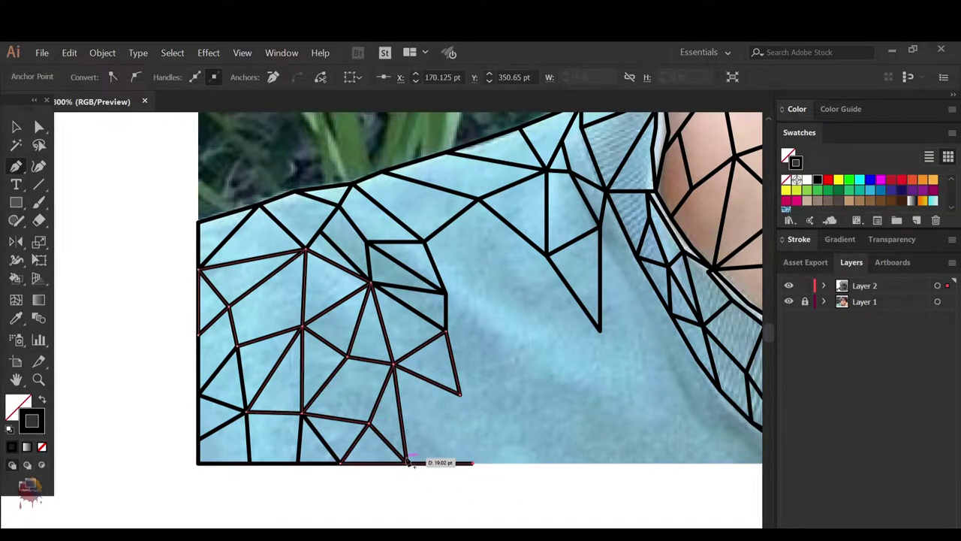
click(472, 462)
click(501, 372)
click(528, 463)
- Add mid-shirt triangles connecting down to the bottom edge
scroll(533, 451, right, 2)
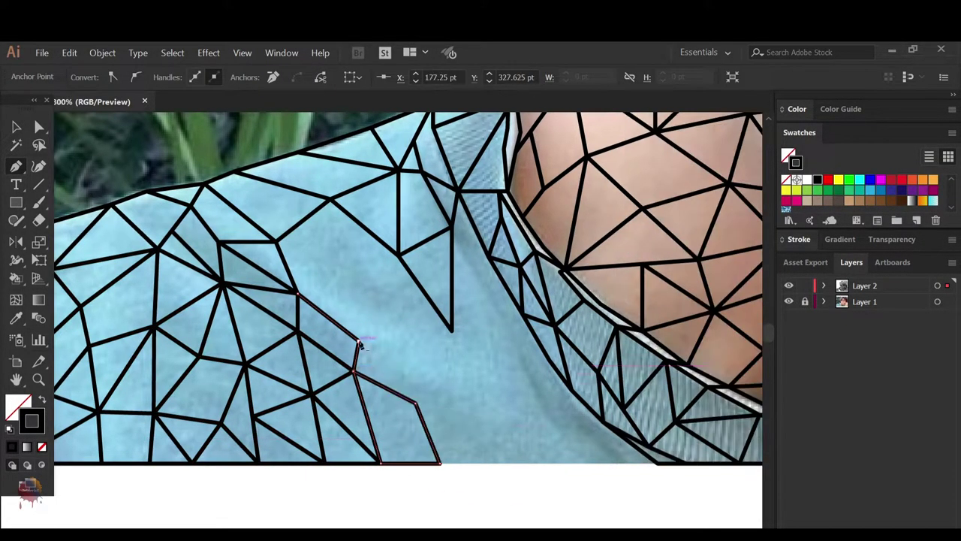
click(398, 383)
click(442, 383)
click(485, 424)
click(439, 464)
click(557, 463)
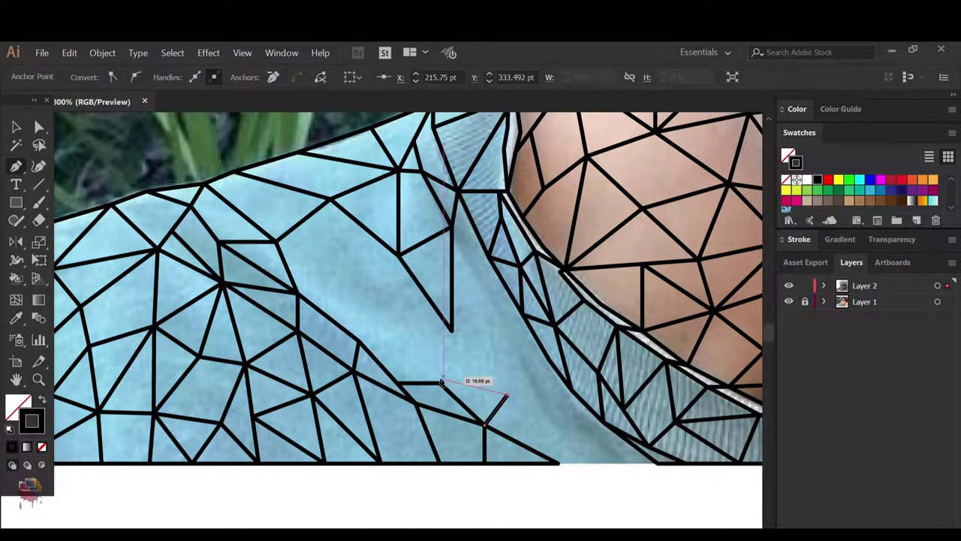
- Triangulate the shirt's upper folds
click(442, 383)
click(370, 306)
click(341, 254)
click(398, 257)
click(422, 338)
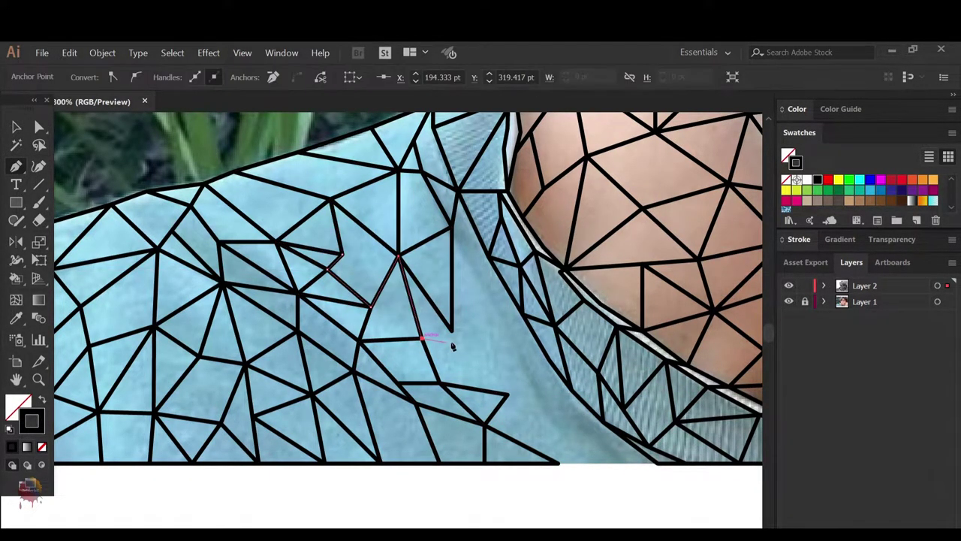
- Run a path from near the collar down to the bottom edge
scroll(452, 345, right, 1)
scroll(452, 345, down, 1)
click(482, 372)
click(567, 445)
click(512, 444)
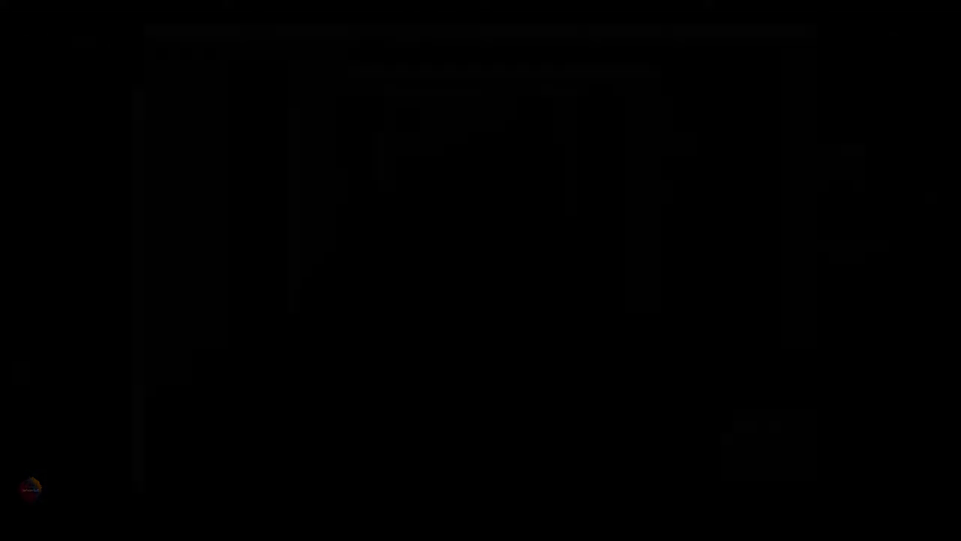
- Fill the top and right-side hair faces with black
drag(229, 129, 608, 435)
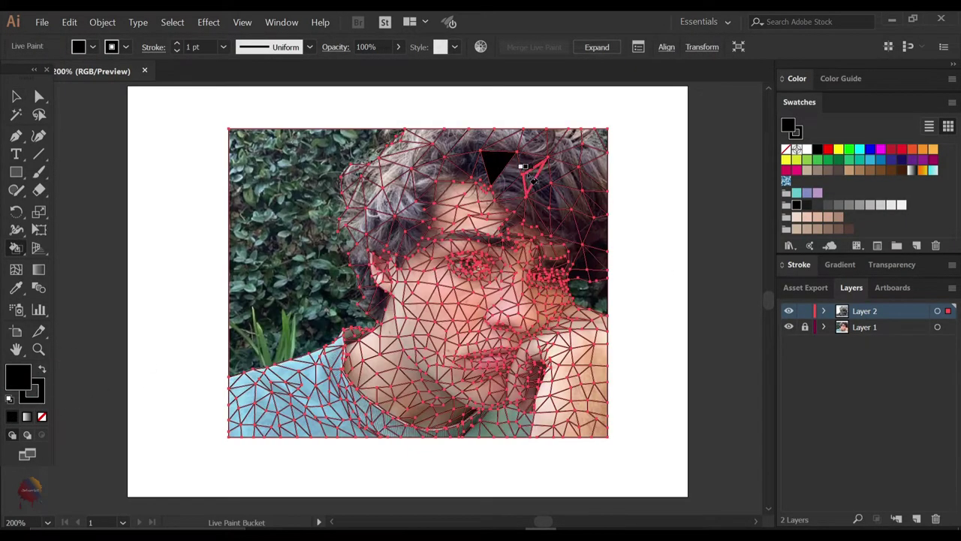
key(ctrl+shift+a)
drag(537, 143, 409, 152)
mouse_move(565, 172)
mouse_down()
mouse_move(508, 188)
mouse_move(541, 225)
mouse_up()
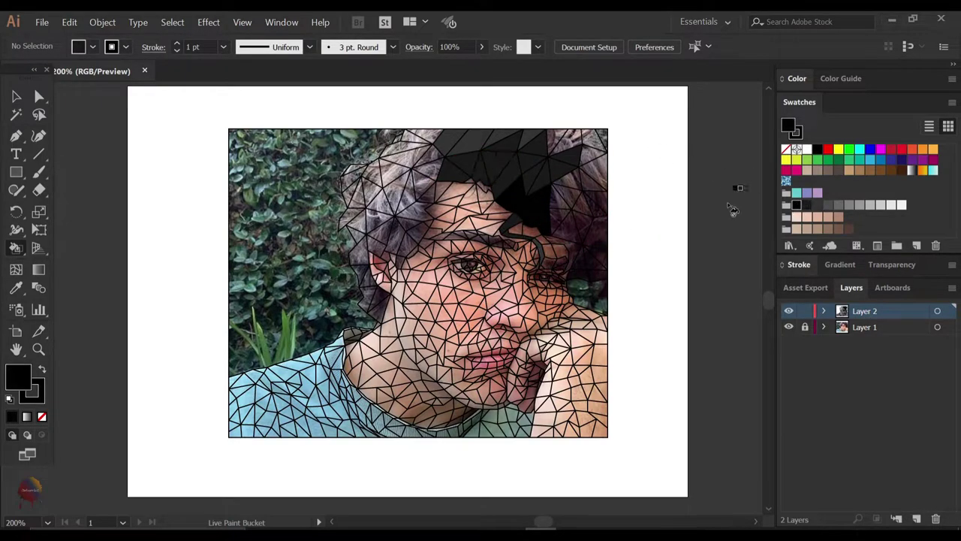
- Paint the upper and left hair faces in grey shades and the eyebrow dark gray
key(Right)
key(Right)
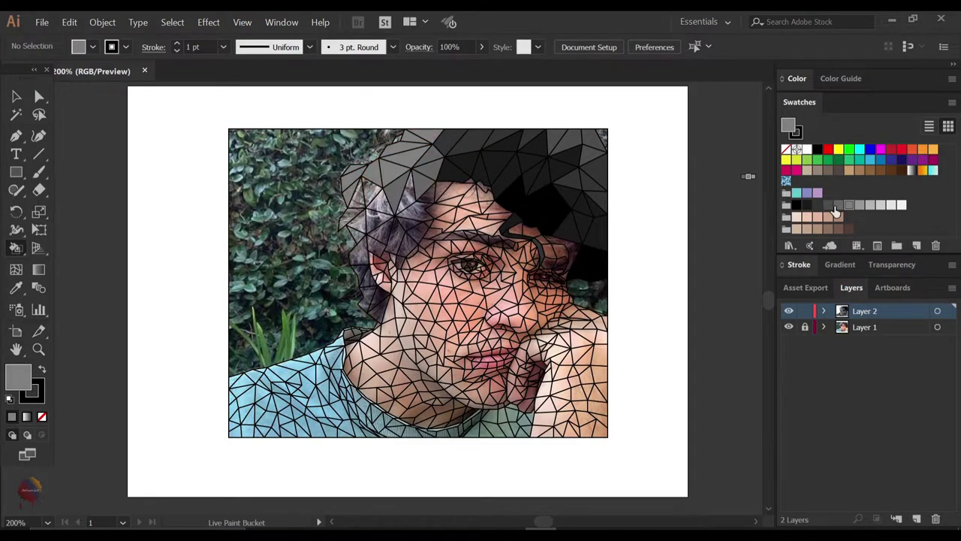
drag(406, 147, 408, 220)
key(Left)
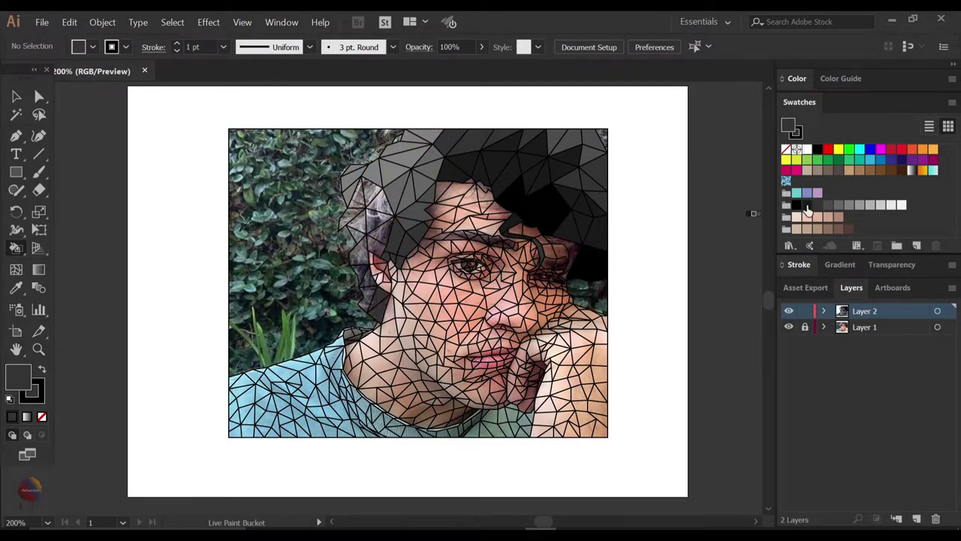
drag(375, 304, 361, 224)
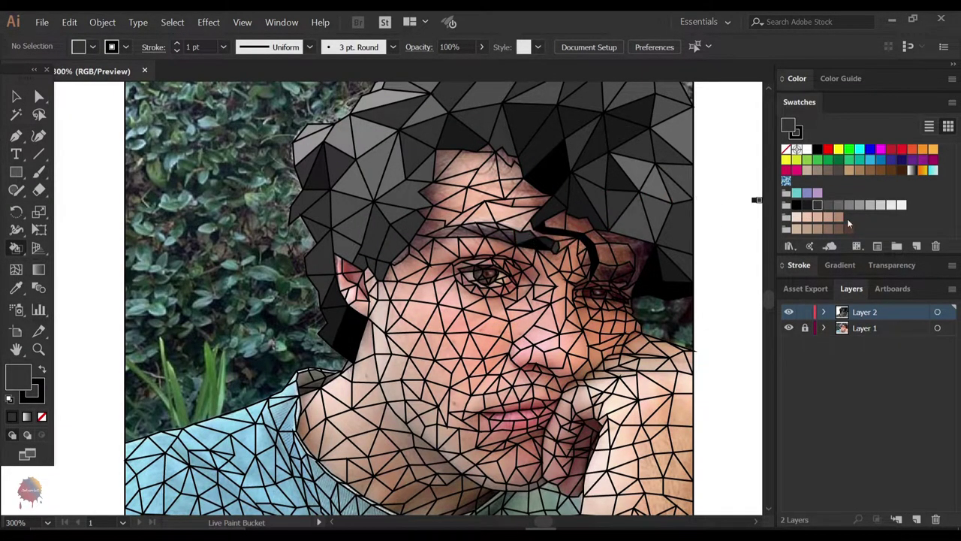
click(458, 229)
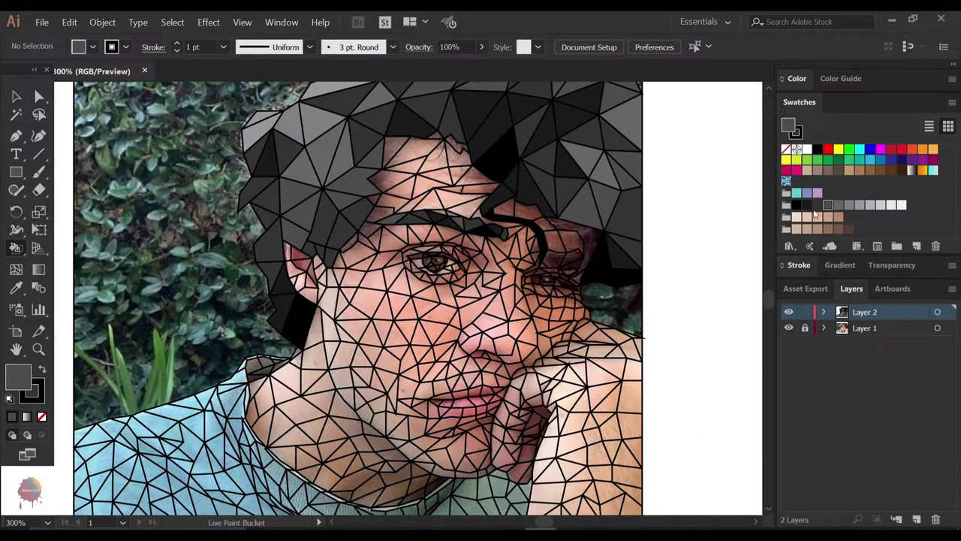
drag(709, 187, 657, 174)
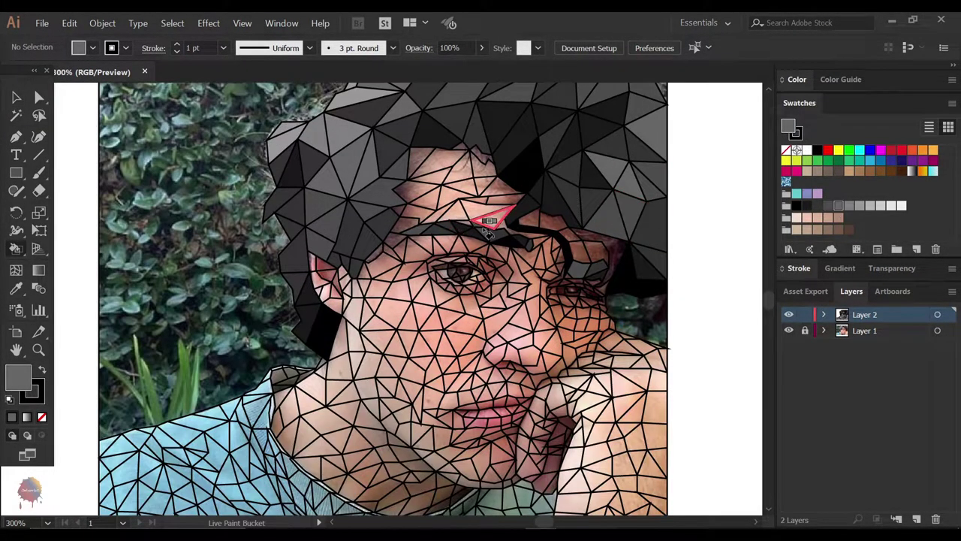
- Fill three forehead faces in progressively lighter brown and tan skin shades
alt+click(398, 233)
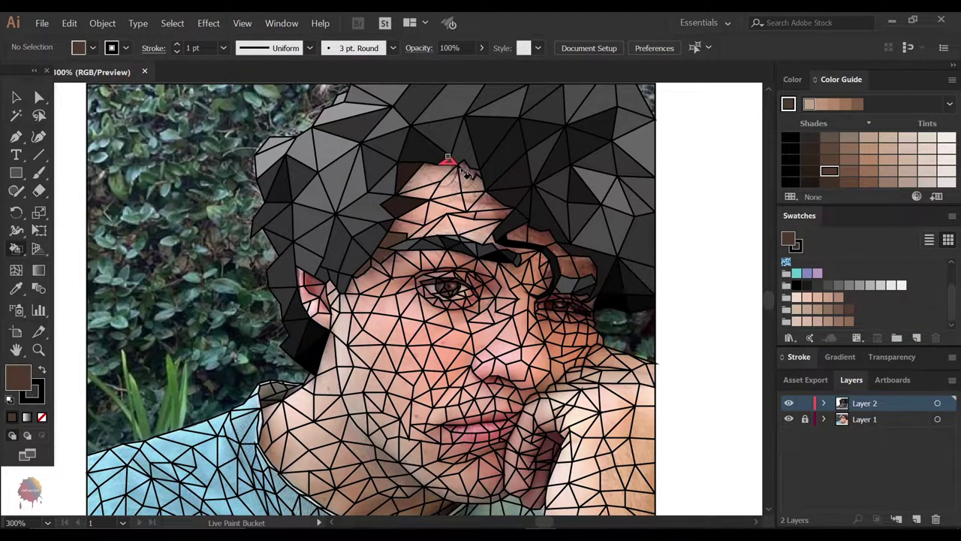
click(448, 159)
key(Right)
click(448, 191)
key(Right)
click(471, 214)
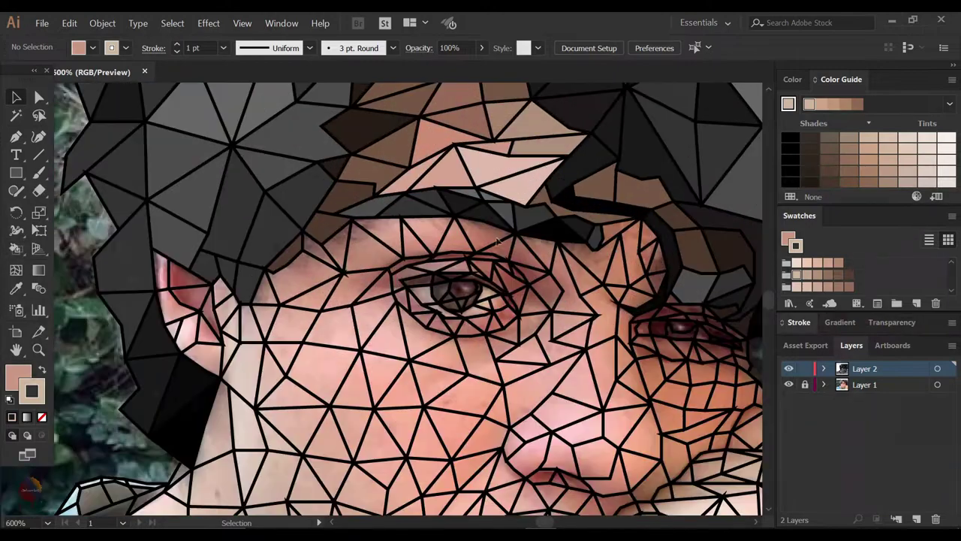
- Fill the faces near the nose with a light pink skin shade
key(k)
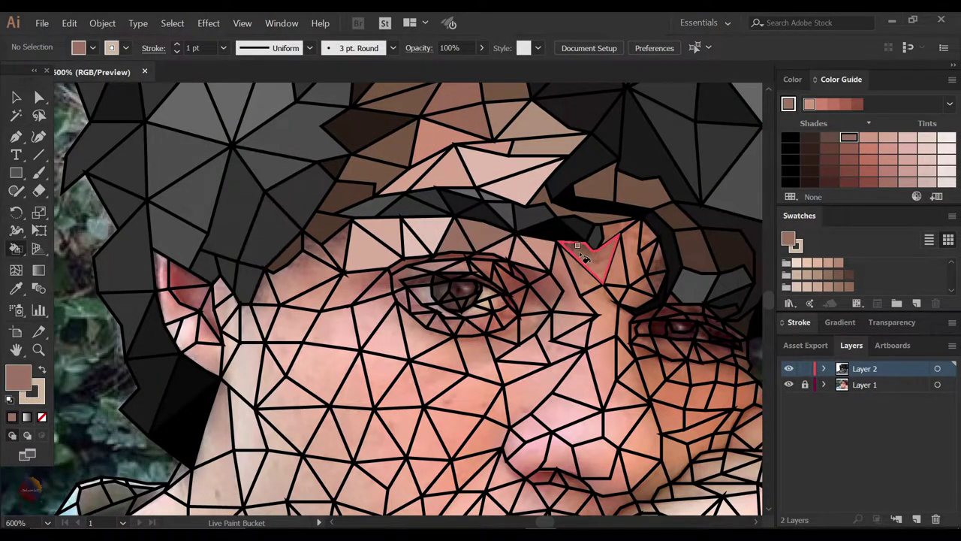
scroll(585, 257, down, 3)
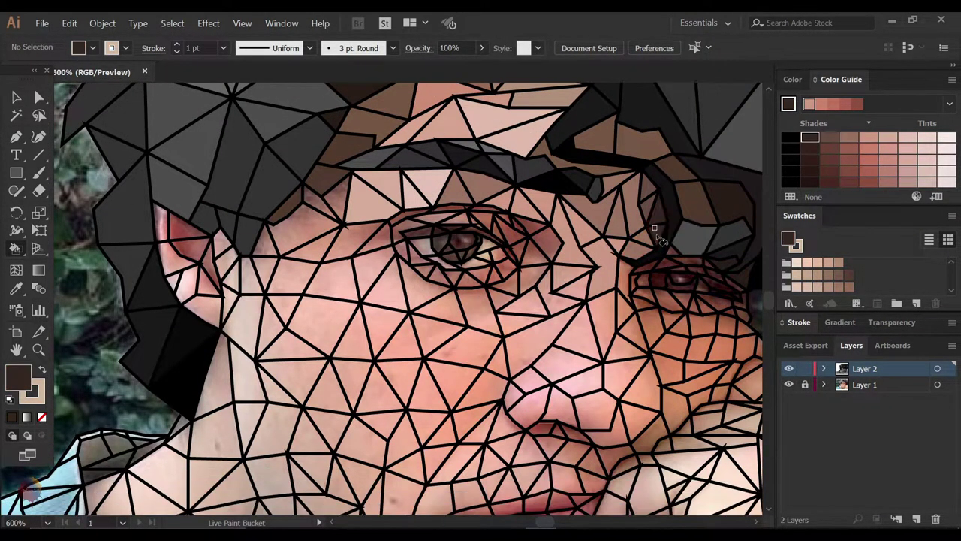
click(868, 138)
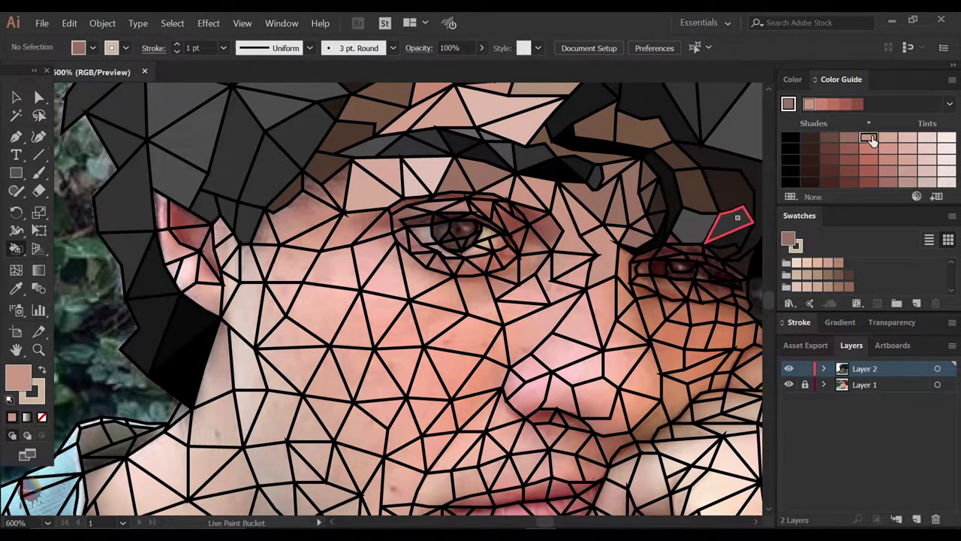
key(Right)
key(Right)
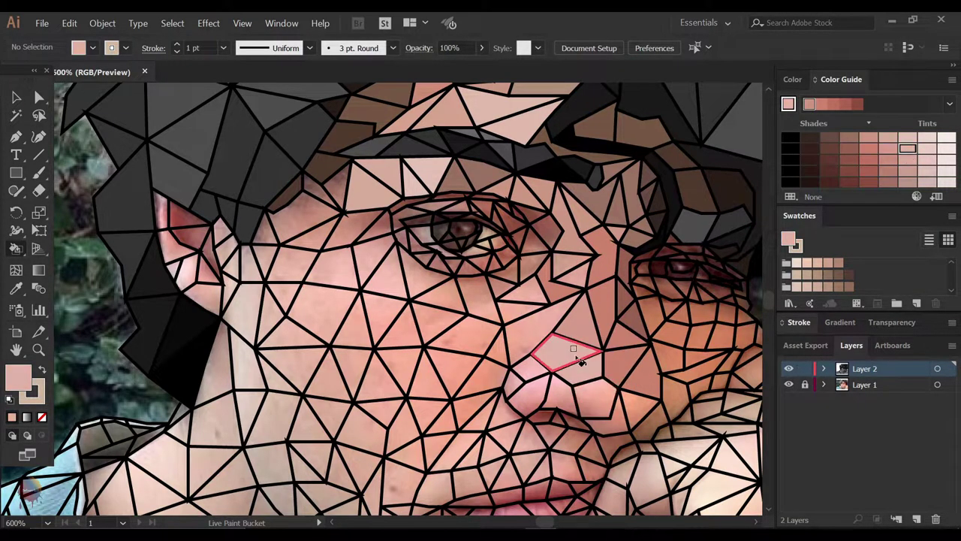
click(575, 354)
scroll(636, 365, down, 1)
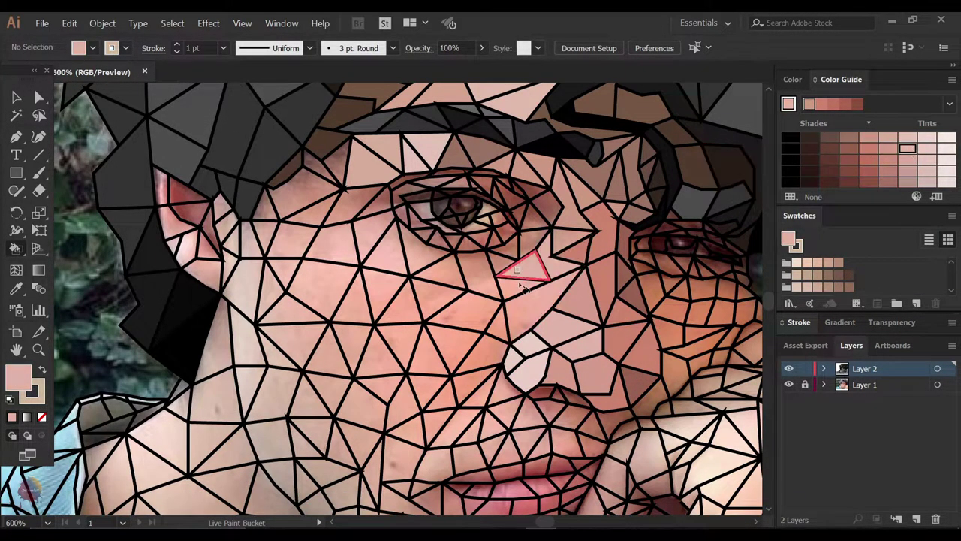
scroll(525, 288, down, 2)
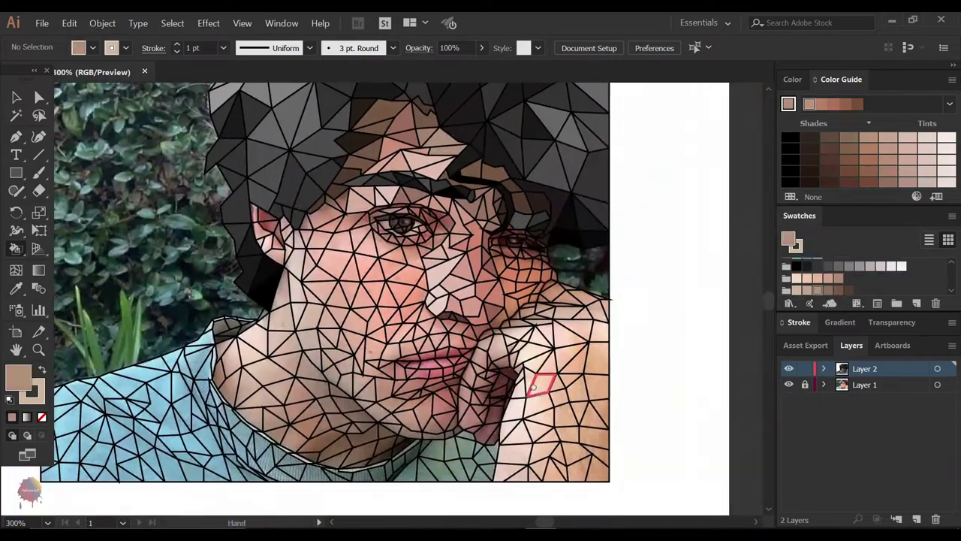
scroll(445, 346, up, 1)
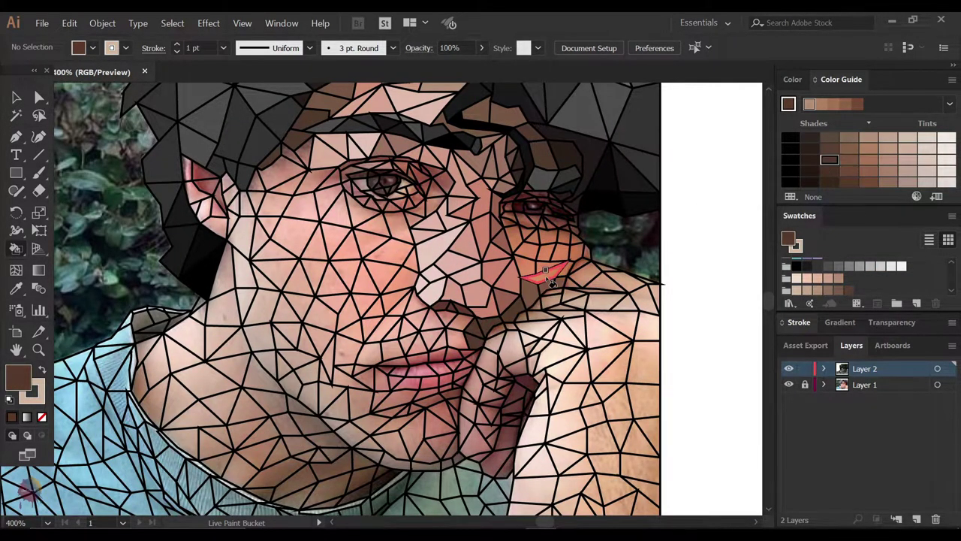
scroll(612, 225, up, 2)
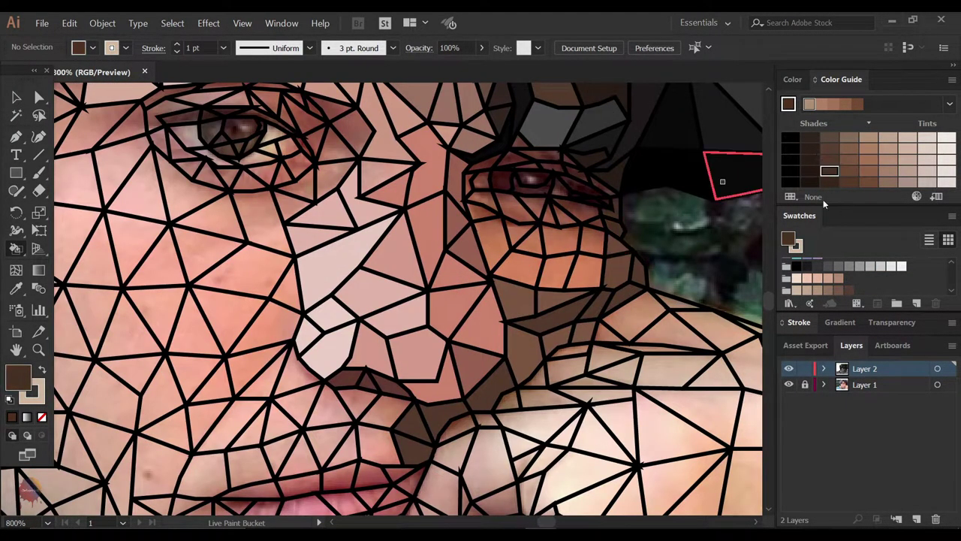
- Fill a right-cheek face with another brown shade
click(868, 182)
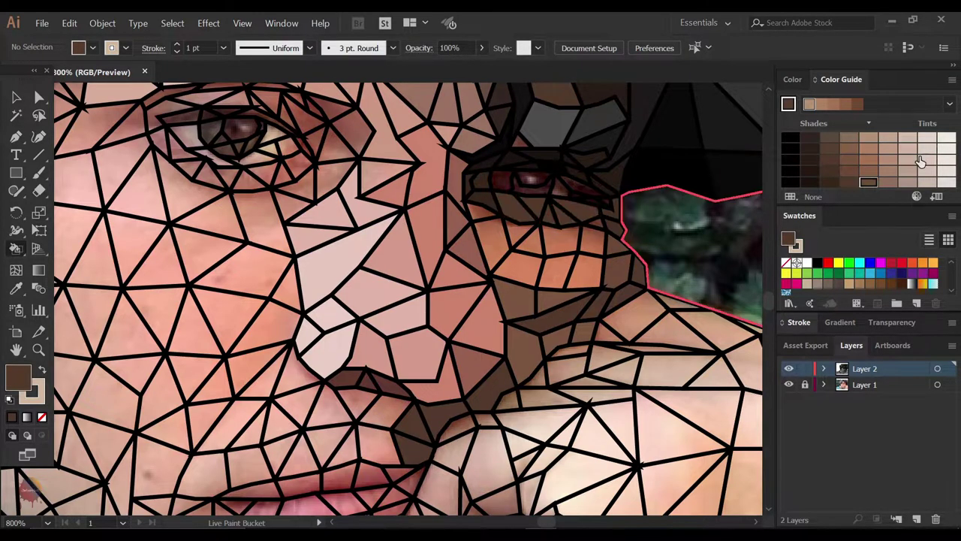
click(832, 188)
scroll(609, 181, down, 2)
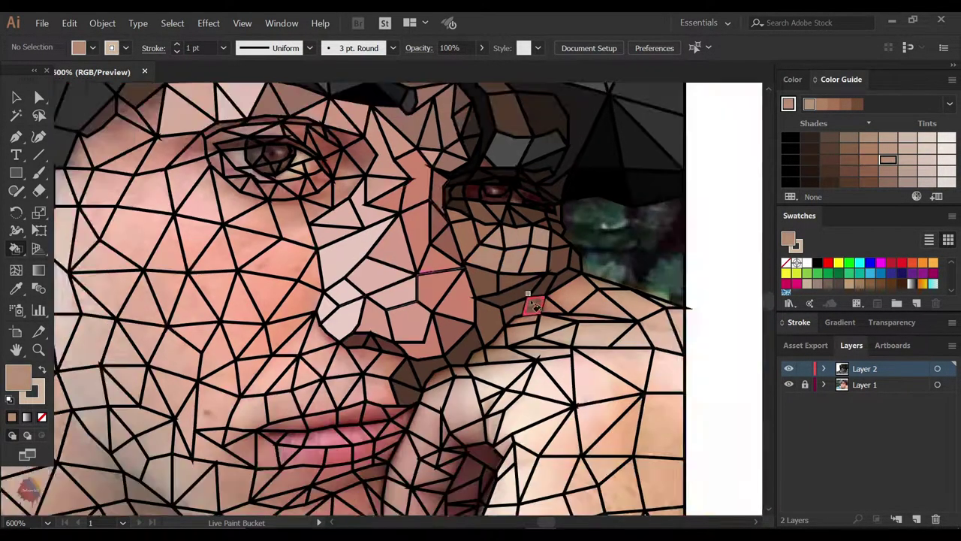
scroll(660, 194, down, 3)
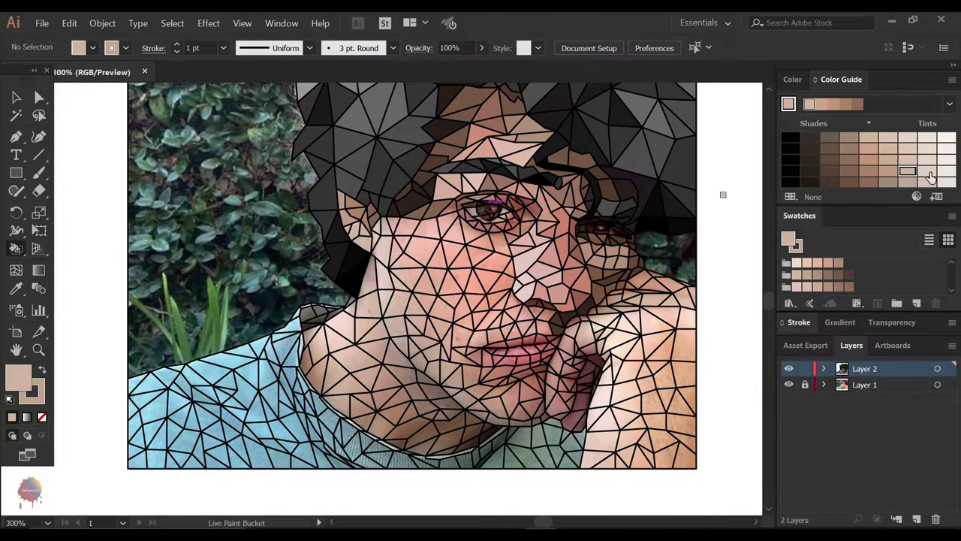
- Cycle through lighter and darker pink skin shades to choose the next fill
click(827, 281)
key(Right)
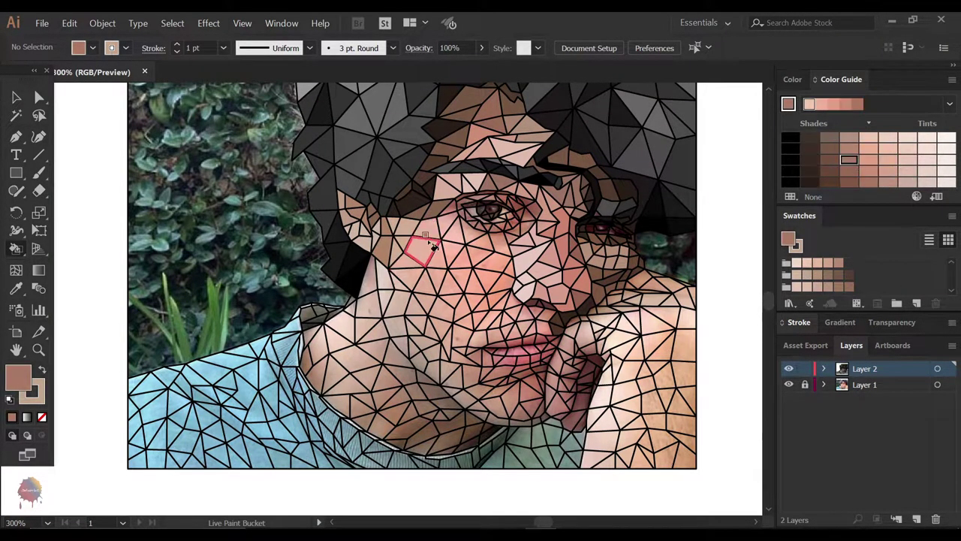
key(Right)
scroll(676, 225, down, 1)
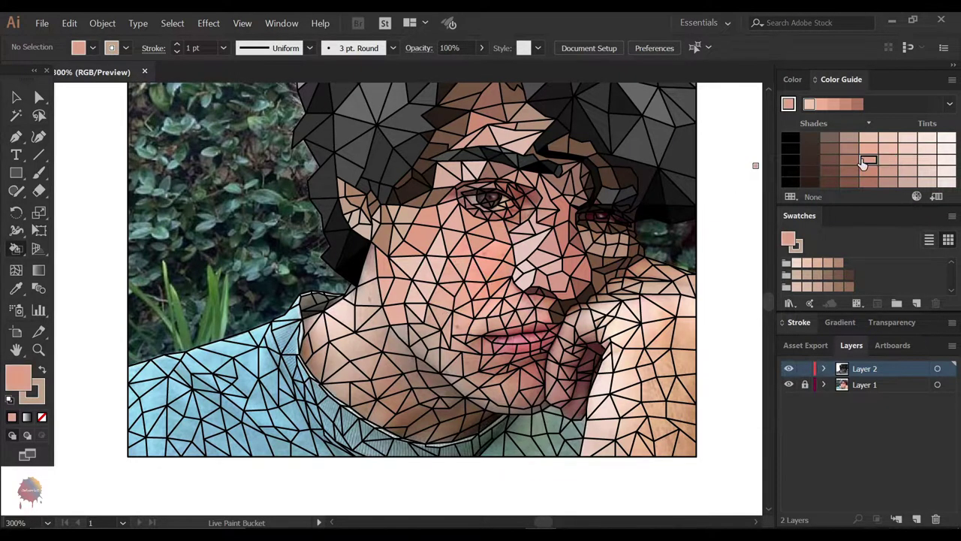
key(Down)
scroll(434, 229, down, 1)
scroll(434, 230, up, 1)
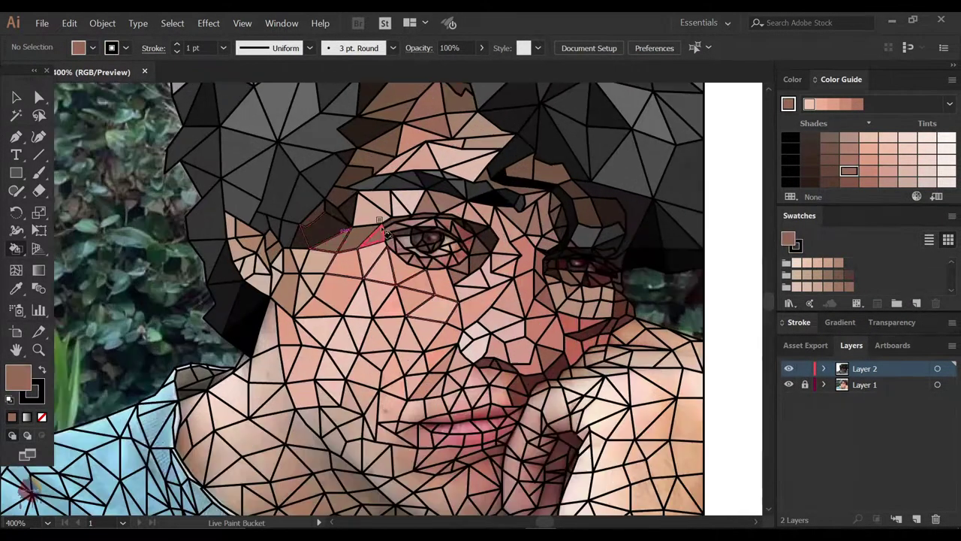
key(Right)
key(Right)
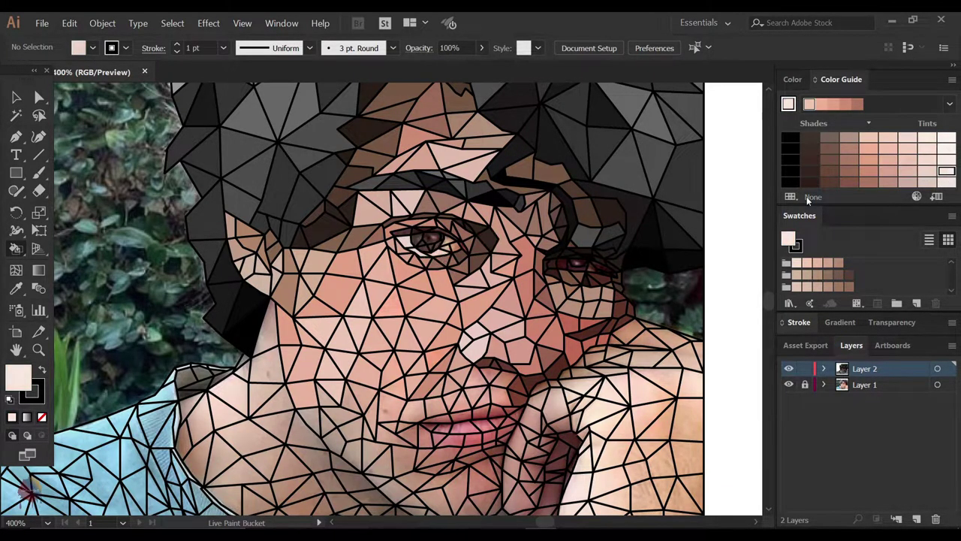
scroll(445, 223, up, 1)
scroll(519, 214, up, 2)
scroll(515, 225, up, 1)
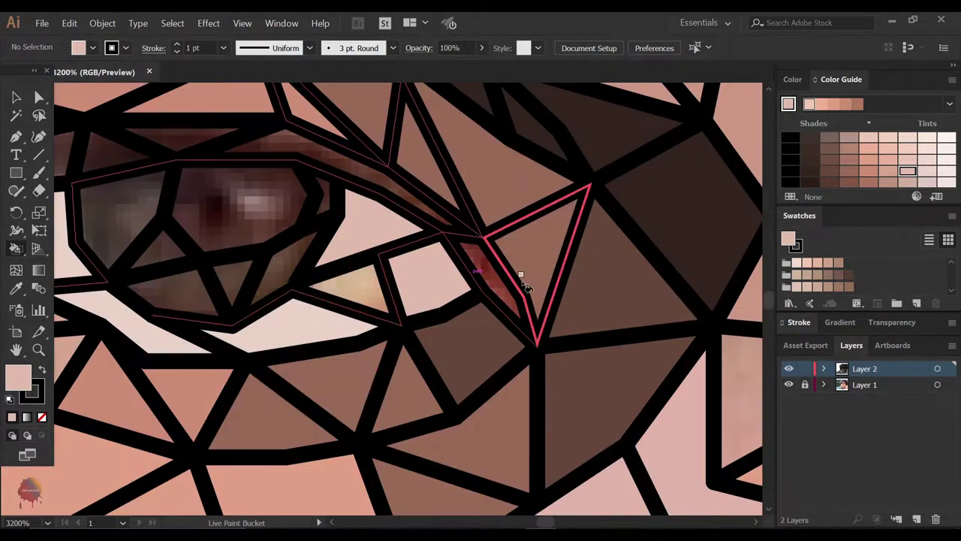
scroll(451, 285, down, 2)
scroll(361, 331, up, 1)
- Darken the eyelid face with black sampled from the artwork
alt+click(436, 275)
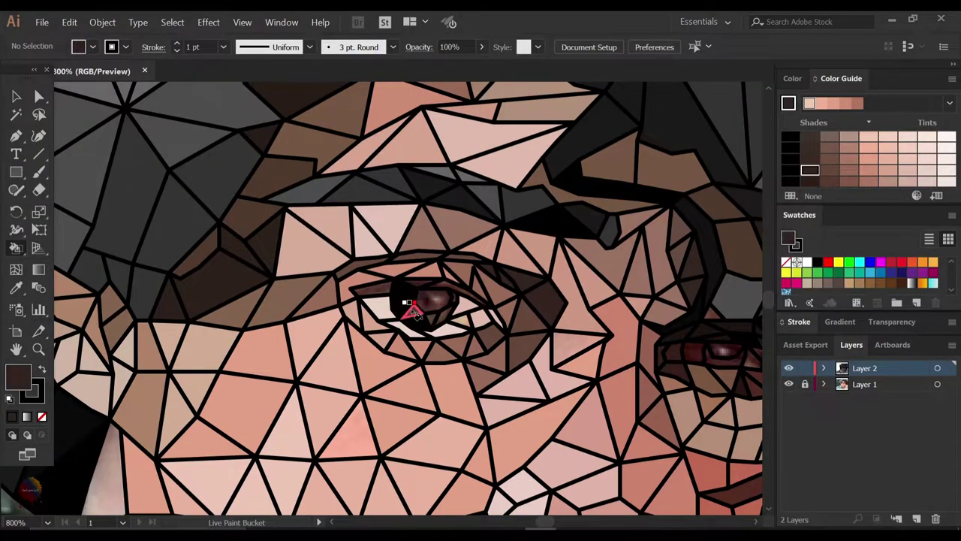
scroll(451, 285, up, 1)
key(v)
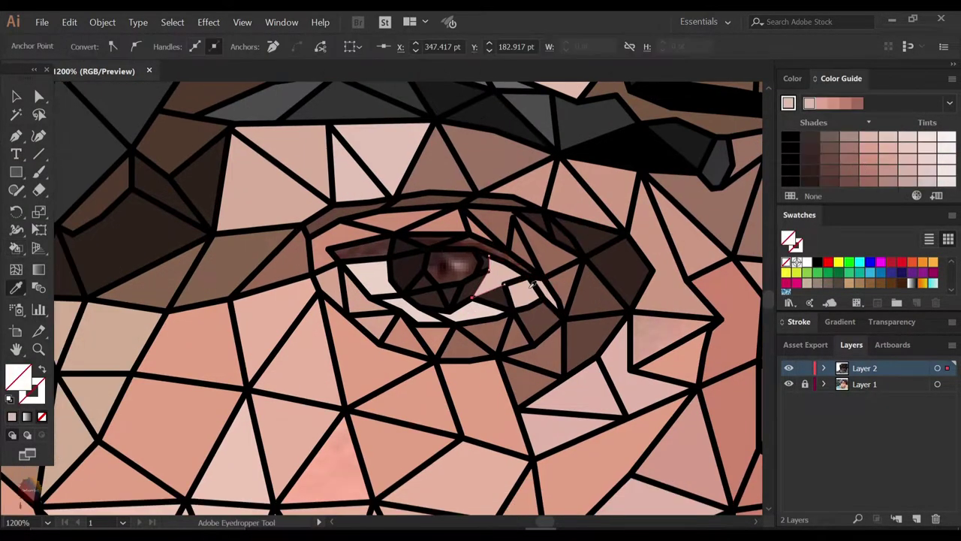
scroll(458, 269, down, 1)
key(k)
alt+click(676, 202)
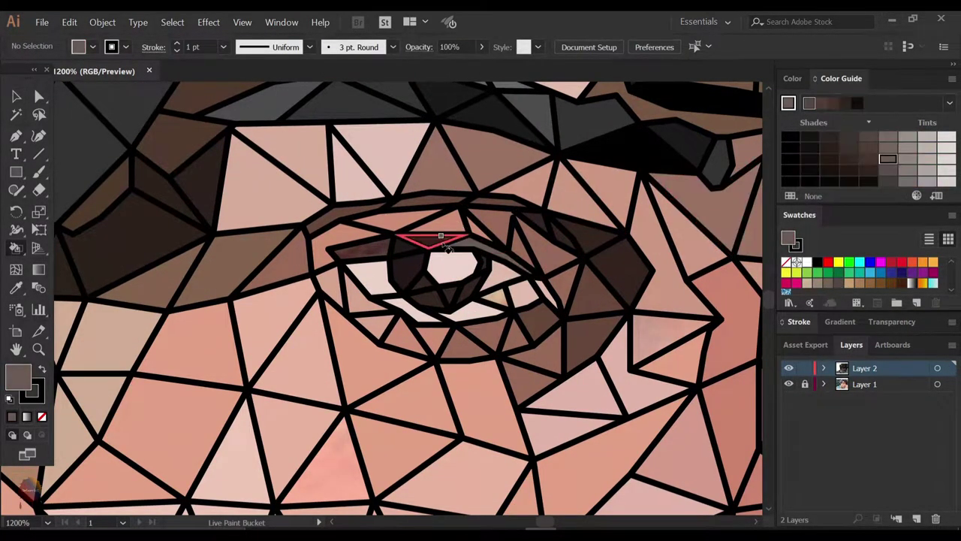
scroll(637, 282, down, 1)
scroll(631, 276, up, 2)
alt+click(560, 282)
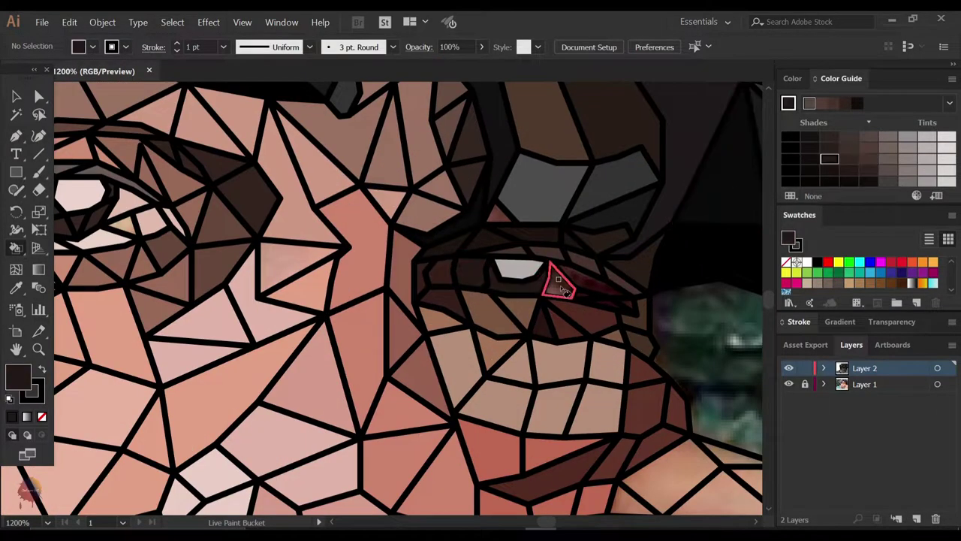
scroll(456, 357, down, 2)
- Sample skin pink from the face and try light pink, darker brown and other skin tints
alt+click(453, 350)
scroll(454, 359, down, 3)
scroll(480, 315, up, 1)
scroll(487, 290, up, 1)
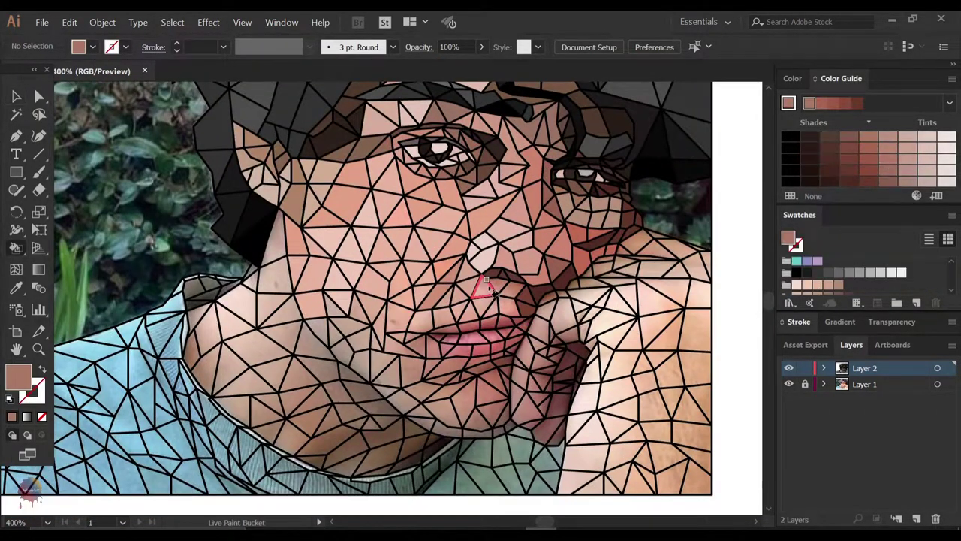
click(816, 289)
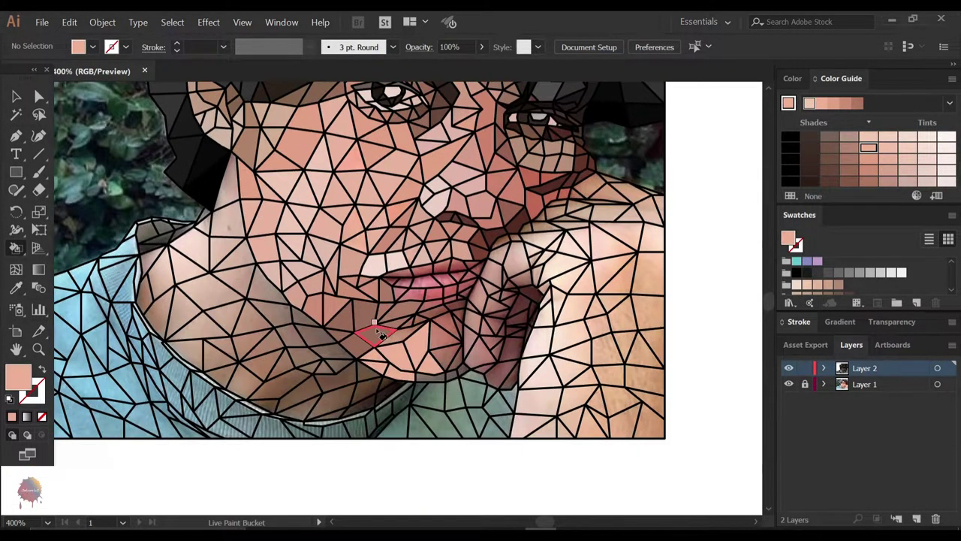
click(830, 148)
alt+click(453, 327)
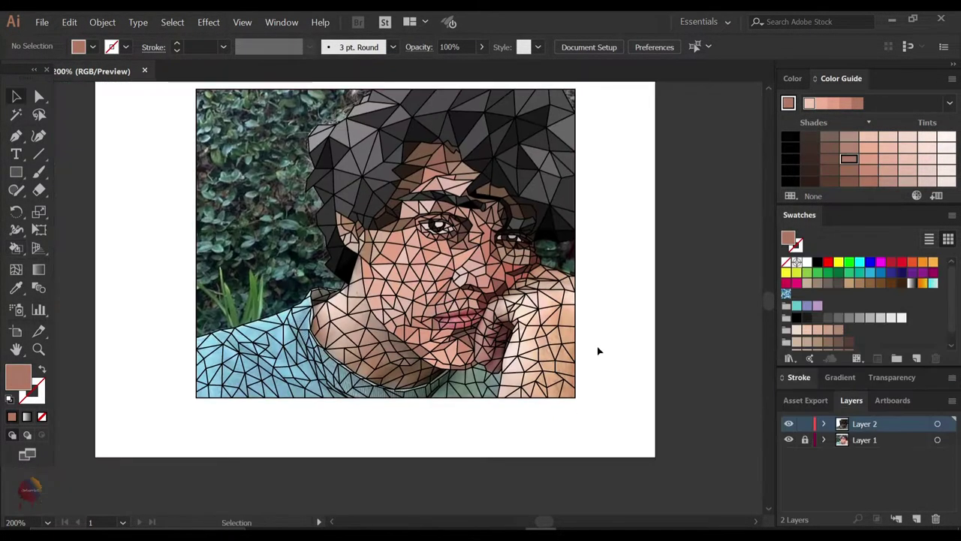
scroll(453, 327, down, 2)
scroll(454, 276, up, 1)
scroll(455, 276, up, 1)
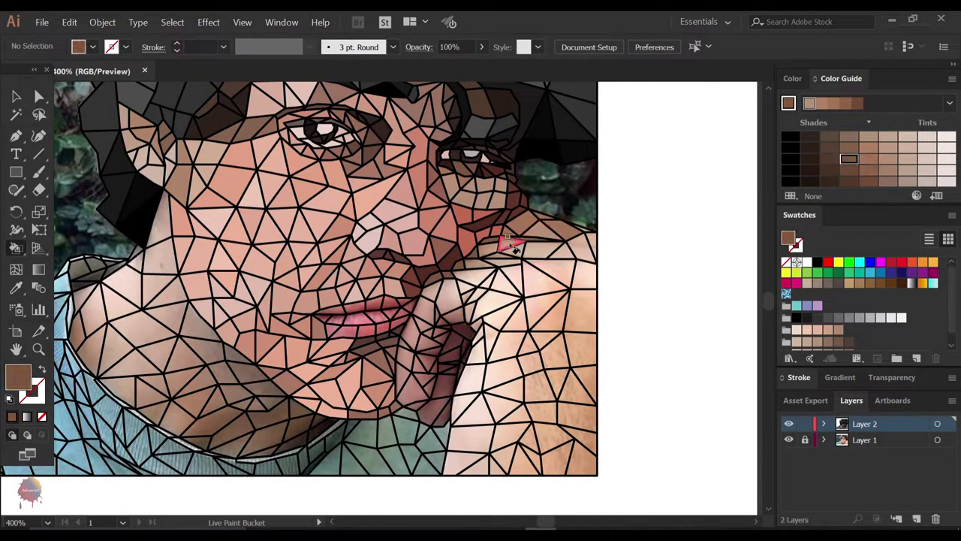
key(Right)
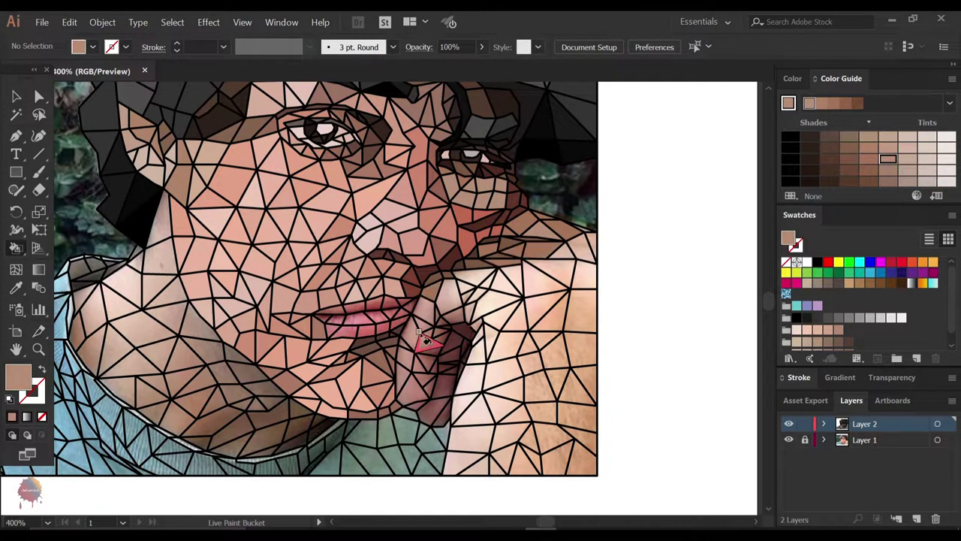
key(Down)
key(Right)
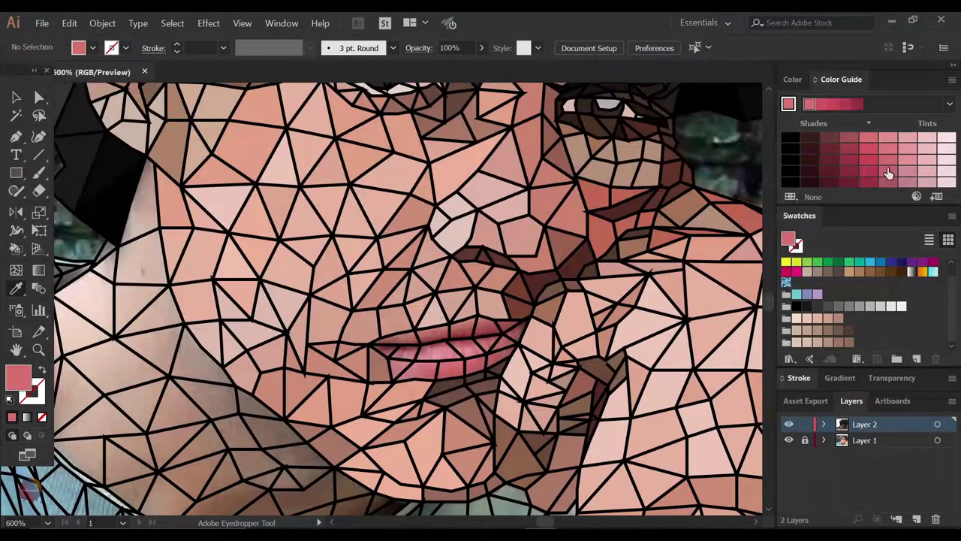
- Paint the lip faces dark pink, then zoom out to view the whole portrait
click(868, 171)
key(k)
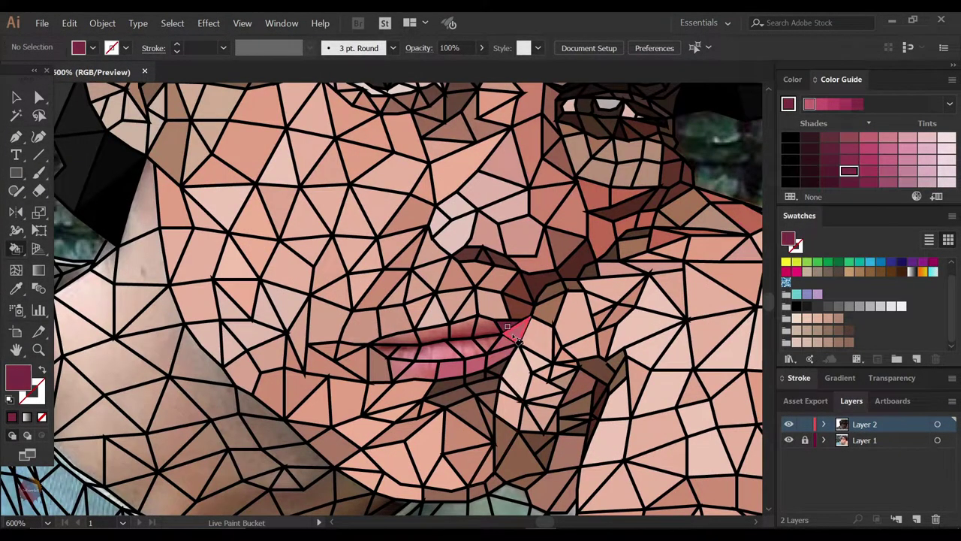
click(516, 339)
click(864, 174)
click(431, 360)
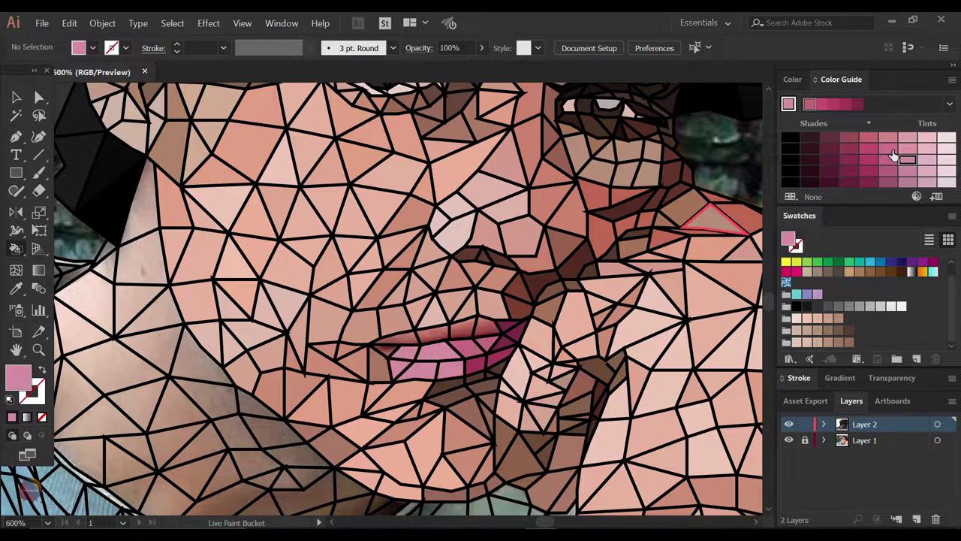
click(443, 335)
click(458, 331)
key(v)
key(ctrl+minus)
key(ctrl+minus)
key(ctrl+minus)
- Paint a chin and a neck triangle in darker skin tone, then choose a salmon shade
key(k)
key(ctrl+plus)
key(ctrl+plus)
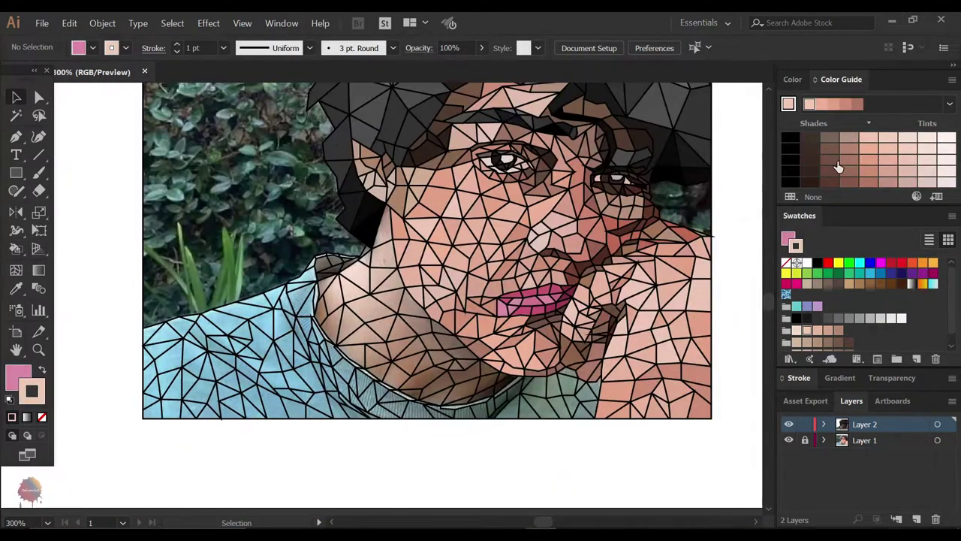
click(831, 167)
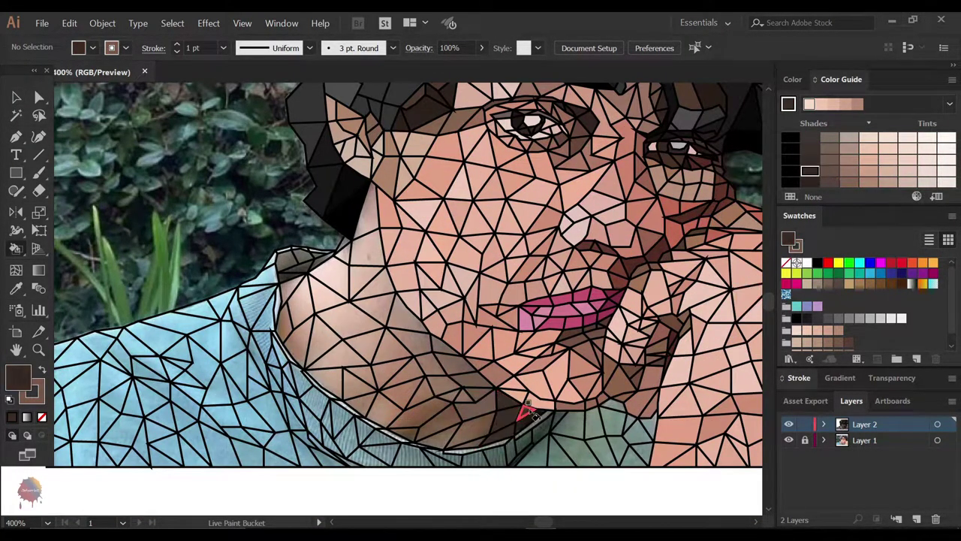
key(ctrl+plus)
click(849, 182)
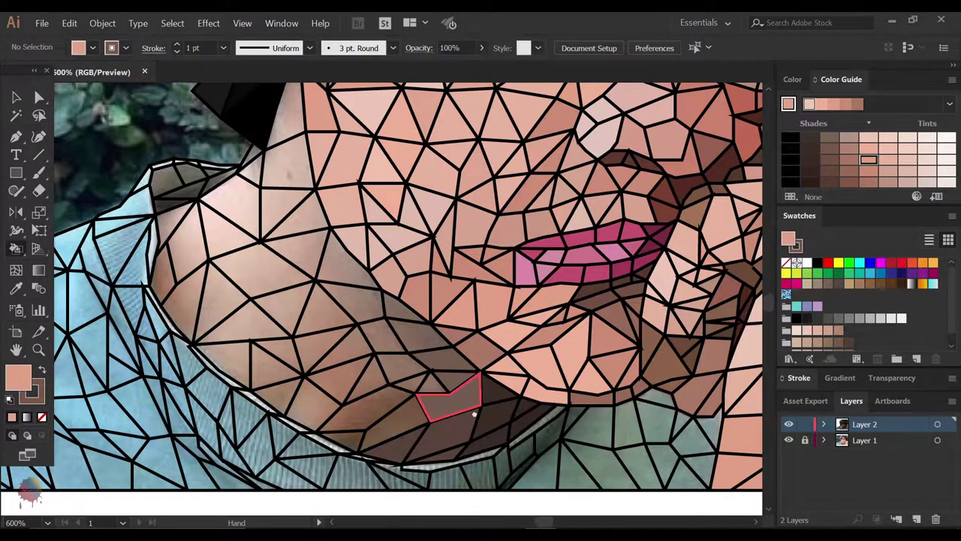
scroll(451, 390, left, 1)
click(849, 171)
click(359, 256)
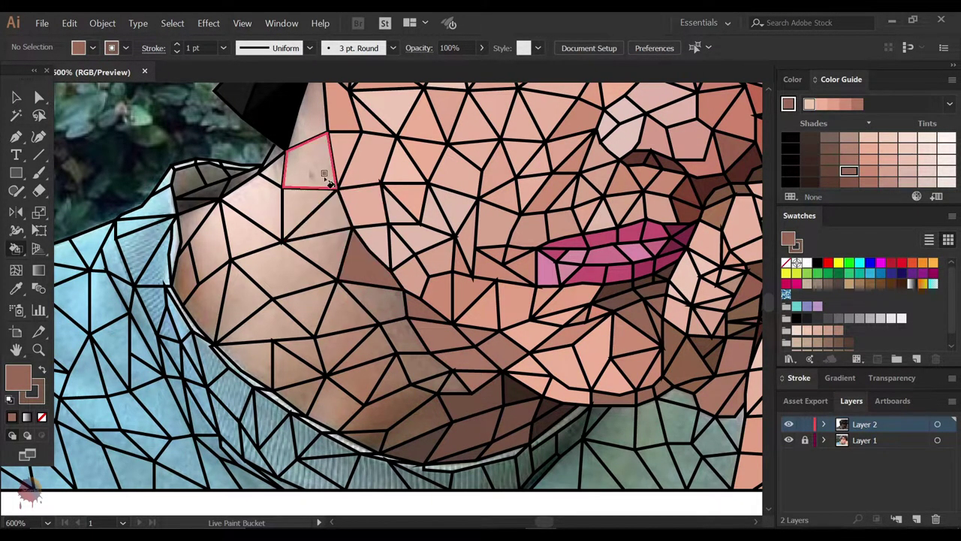
click(314, 154)
click(865, 175)
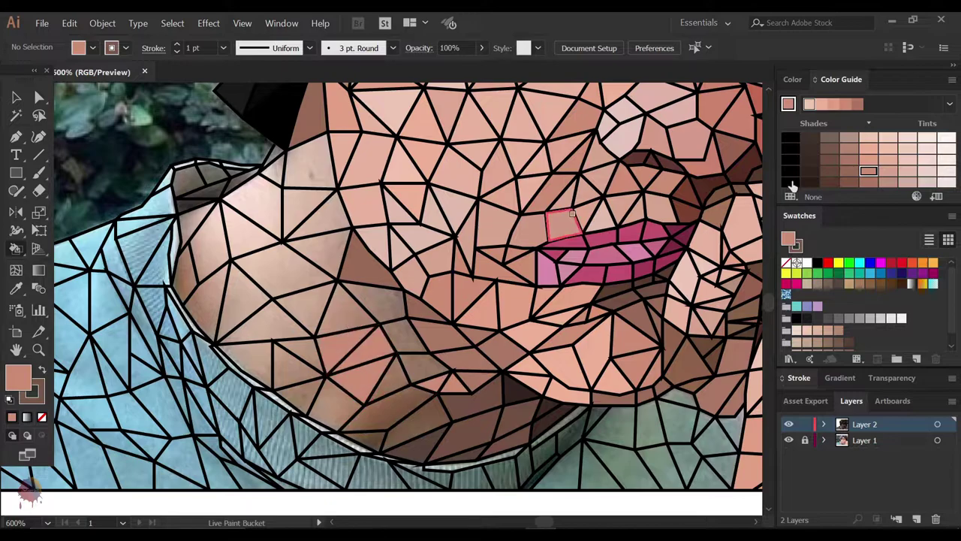
drag(292, 193, 350, 199)
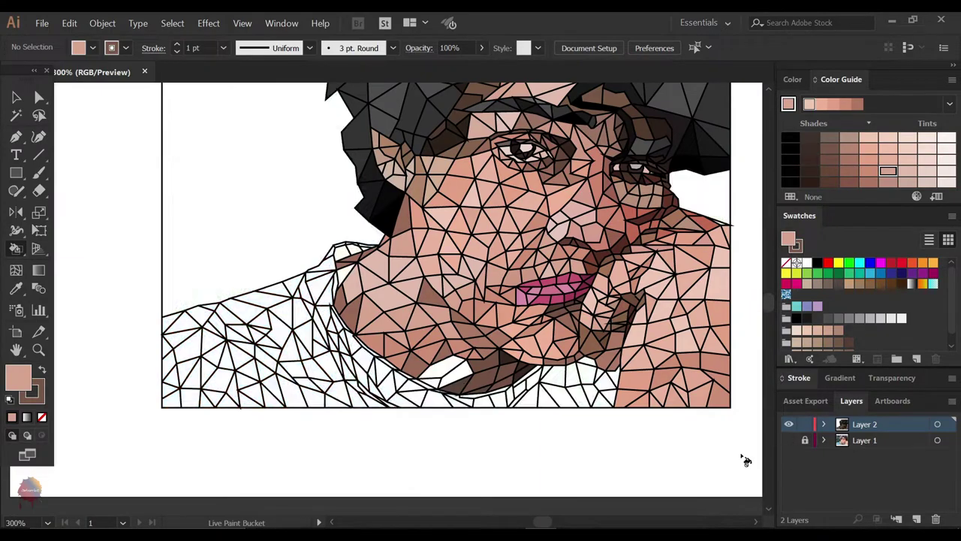
key(ctrl+equal)
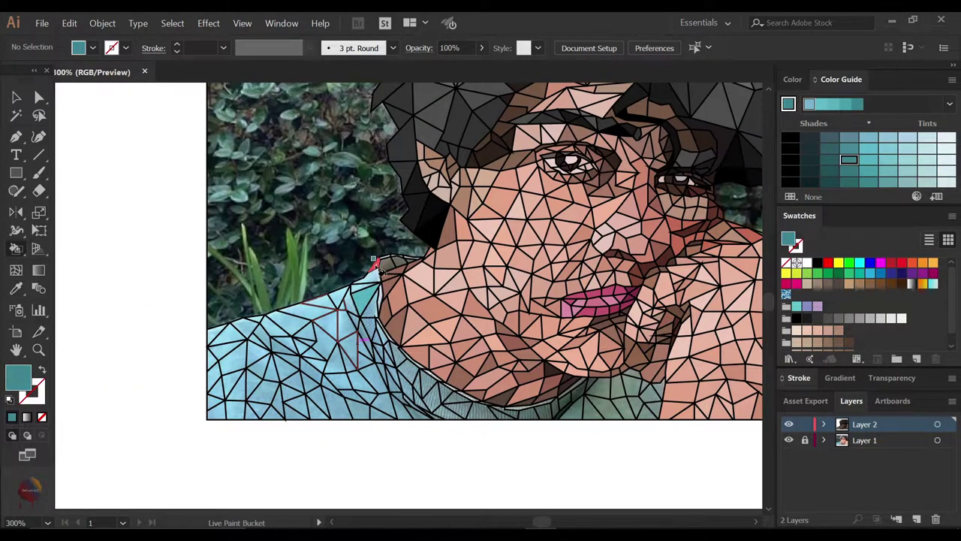
- Fill four collar triangles with light teal
key(ctrl+equal)
key(ctrl+equal)
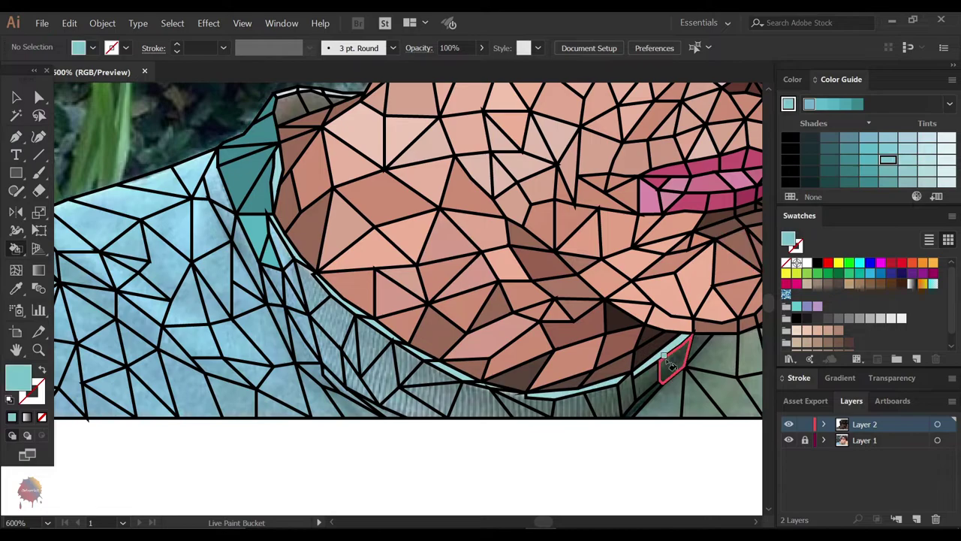
scroll(661, 375, right, 3)
scroll(579, 408, right, 3)
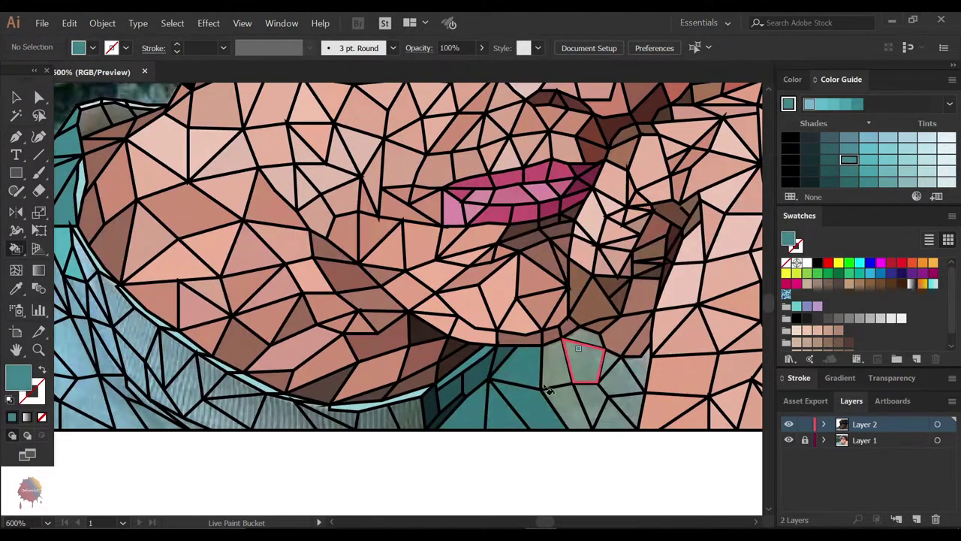
click(548, 389)
click(577, 361)
click(568, 406)
click(635, 368)
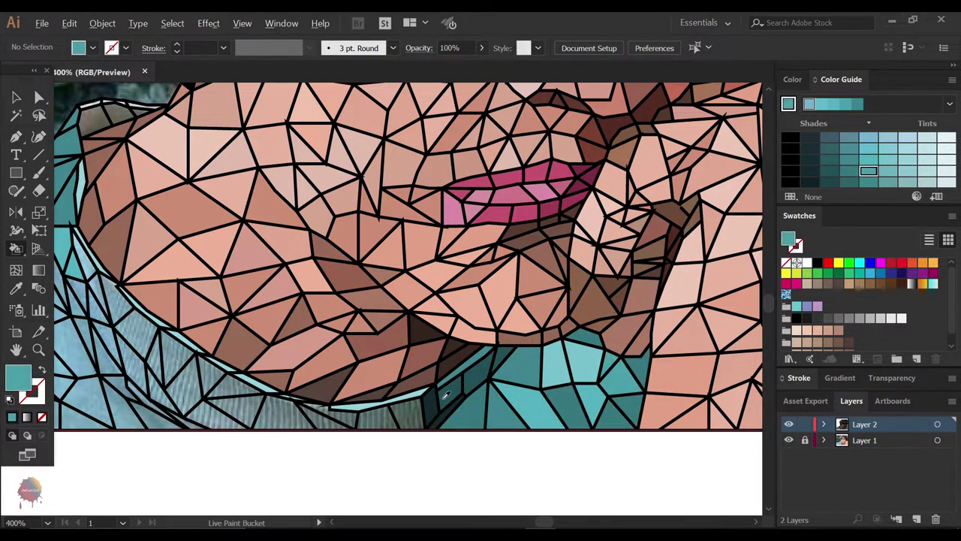
key(ctrl+equal)
- Paint a shirt face light teal and the shirt fold faces in darker teal
click(829, 171)
click(887, 170)
scroll(451, 330, left, 3)
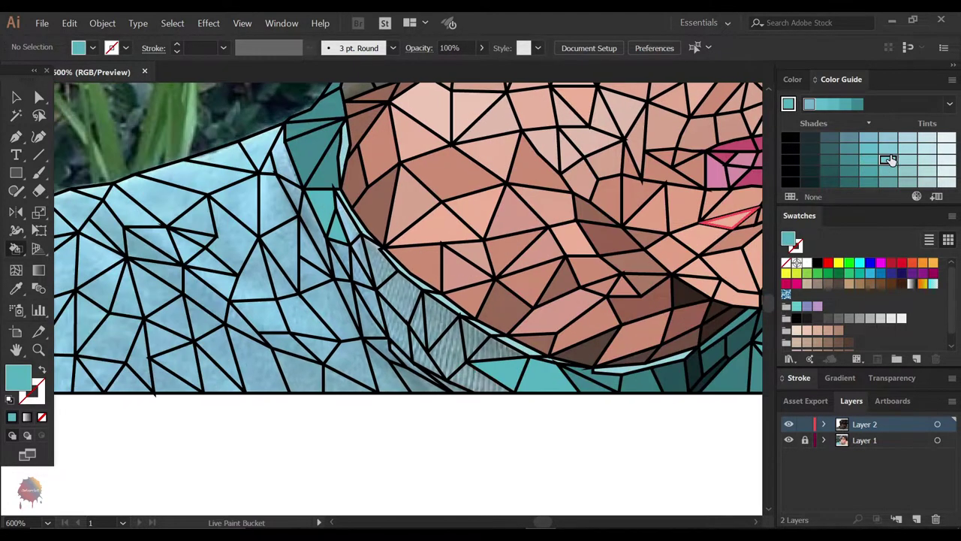
scroll(541, 349, left, 3)
click(541, 349)
key(Left)
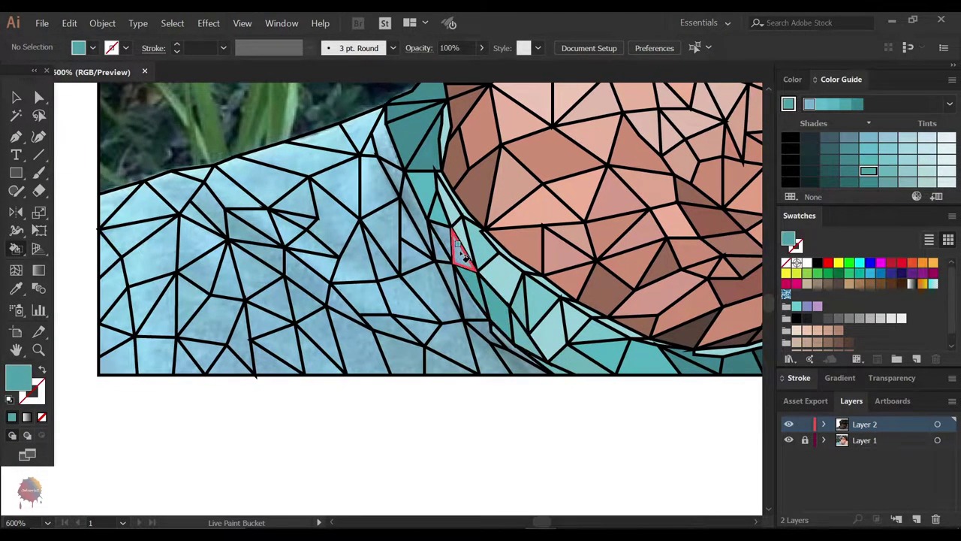
click(431, 239)
scroll(391, 248, left, 2)
click(473, 248)
click(541, 353)
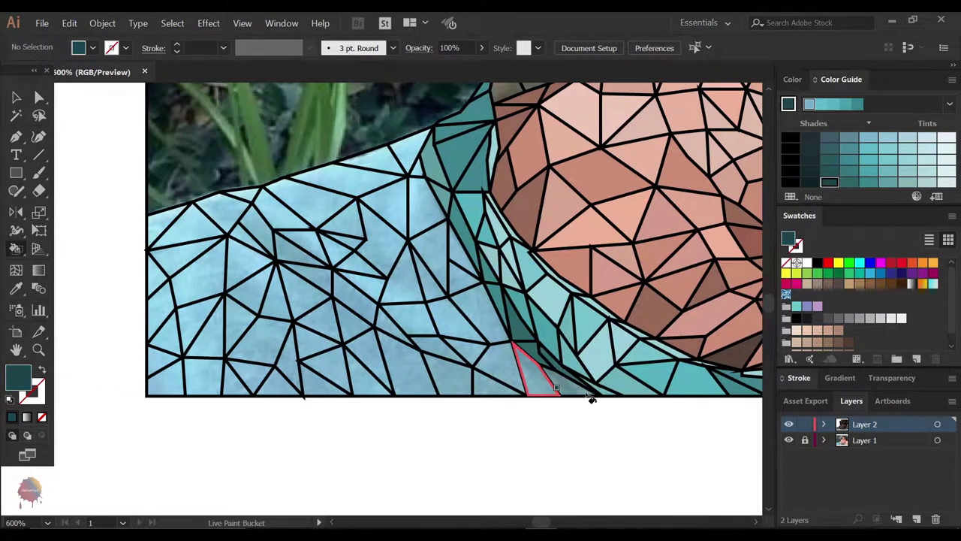
click(443, 300)
click(499, 368)
click(225, 214)
click(353, 300)
- Fill four more shirt faces with a lighter teal shade
key(Right)
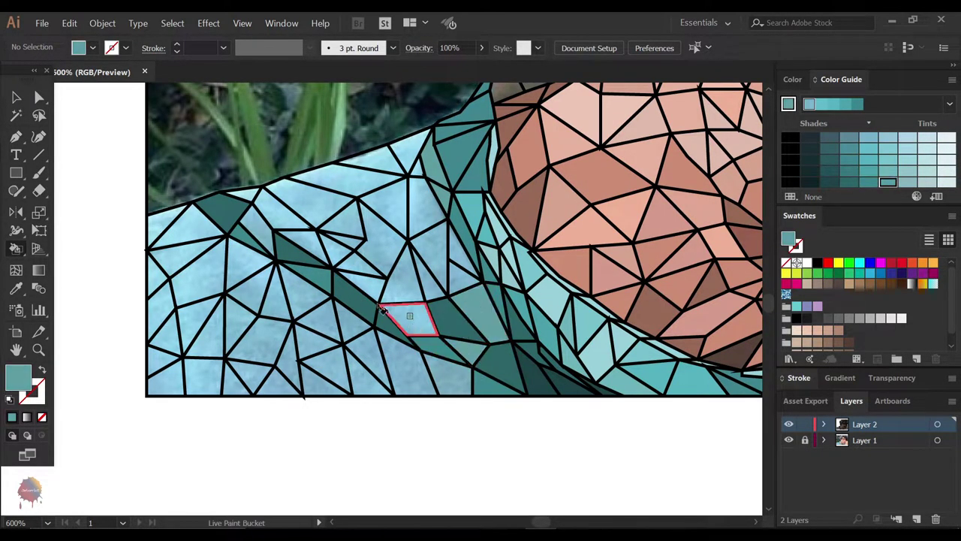
click(405, 315)
click(316, 191)
click(383, 214)
click(459, 278)
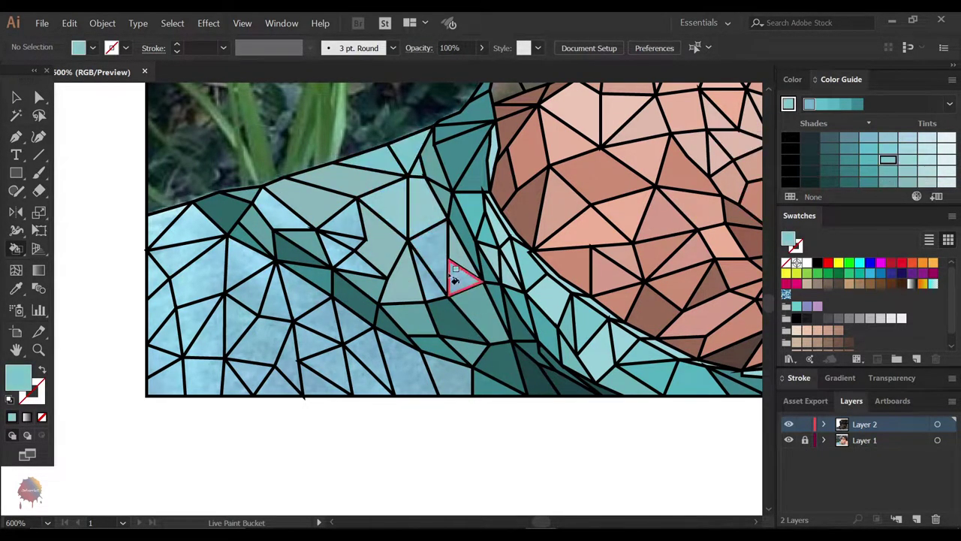
- Fill more shirt faces with a neighbouring teal and a pale blue-teal, then sample dark teal
click(869, 161)
scroll(301, 242, left, 3)
click(296, 200)
click(308, 246)
click(359, 236)
click(437, 341)
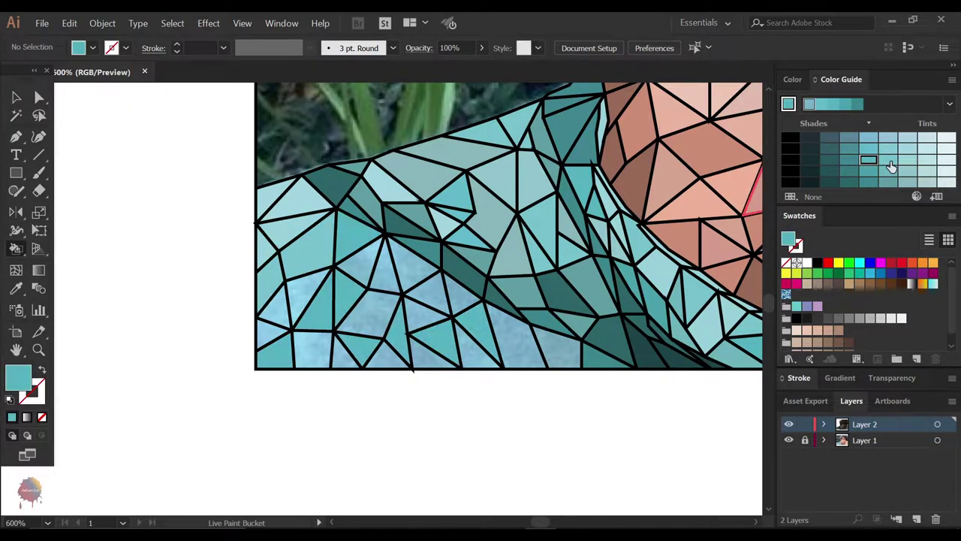
click(907, 138)
click(368, 316)
scroll(314, 308, down, 3)
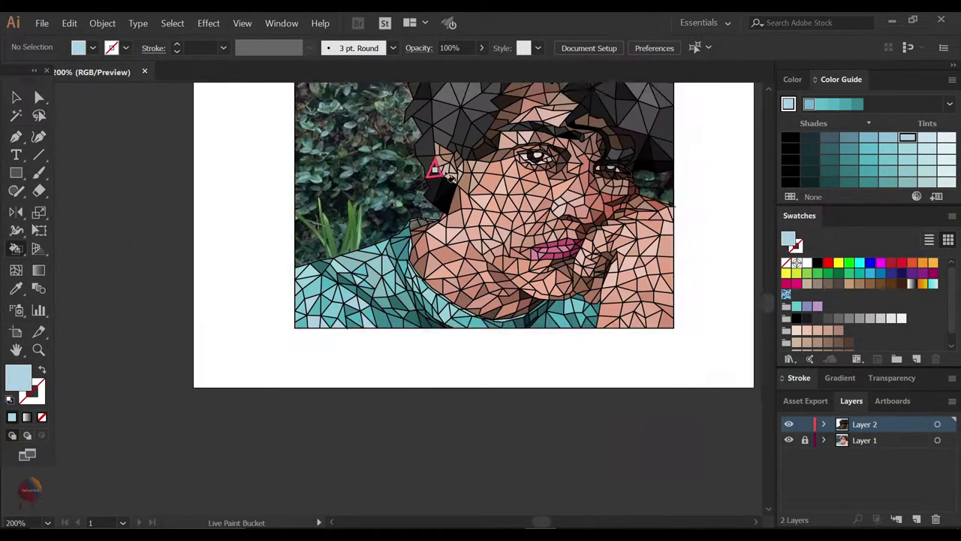
scroll(436, 169, up, 3)
alt+click(368, 323)
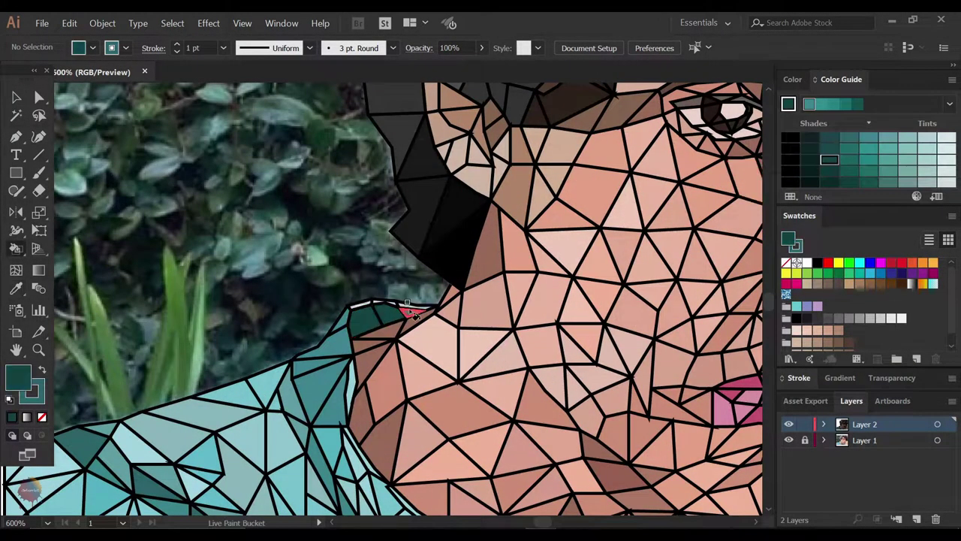
- Hide the reference photo layer and select the Live Paint artwork, undoing an accidental move
click(869, 161)
key(ctrl+0)
key(v)
click(789, 440)
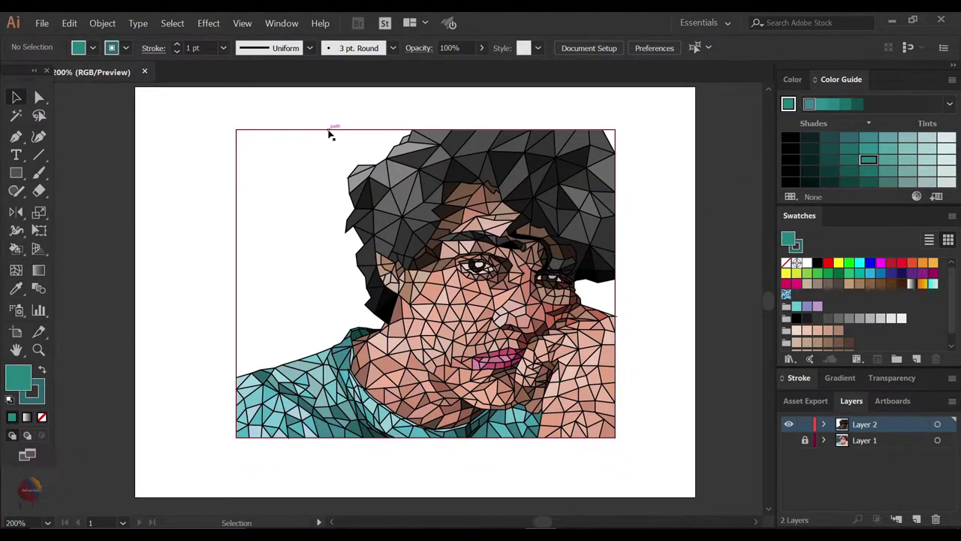
click(313, 132)
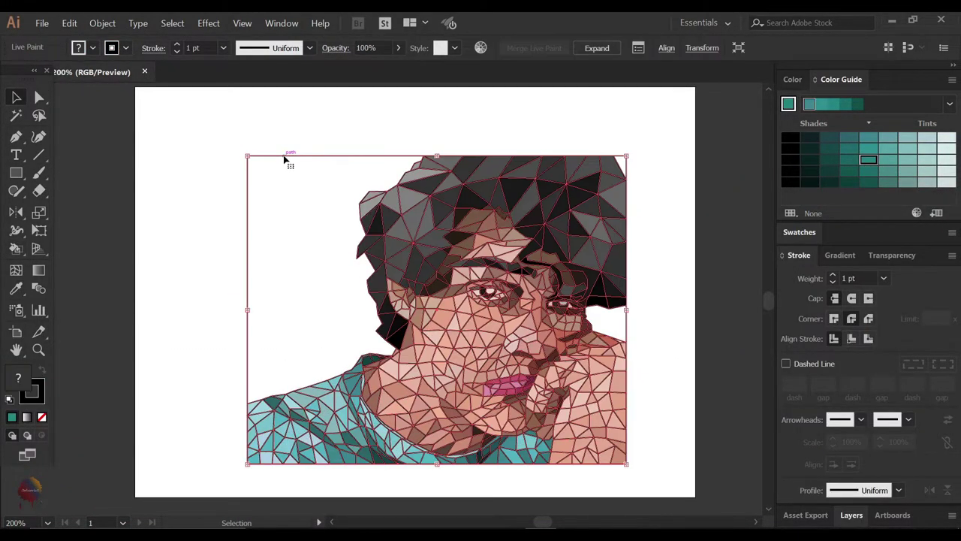
key(ctrl+z)
- Select all and expand the Live Paint with Object, Fill and Stroke, then deselect
click(172, 22)
click(176, 36)
click(102, 22)
click(176, 140)
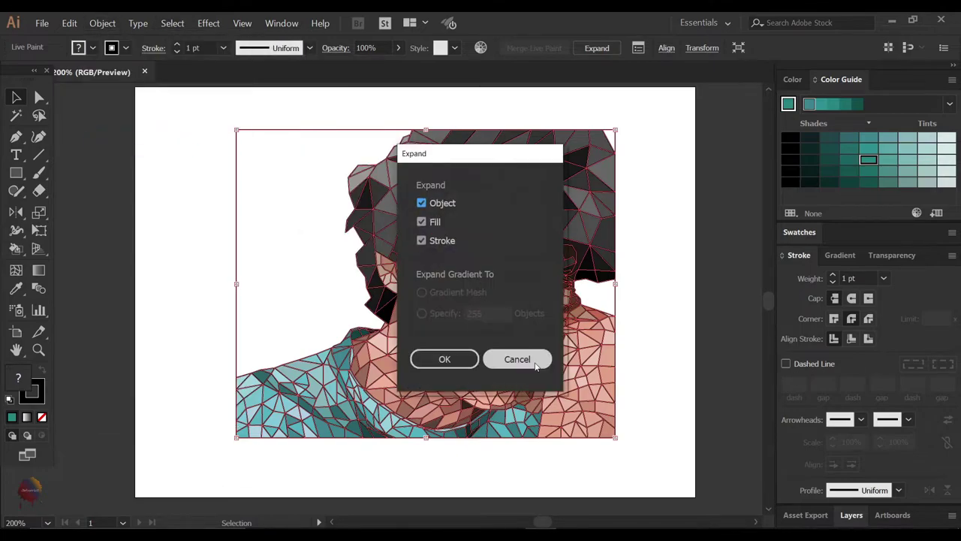
click(537, 365)
click(103, 22)
click(268, 300)
right_click(584, 208)
click(526, 180)
right_click(562, 203)
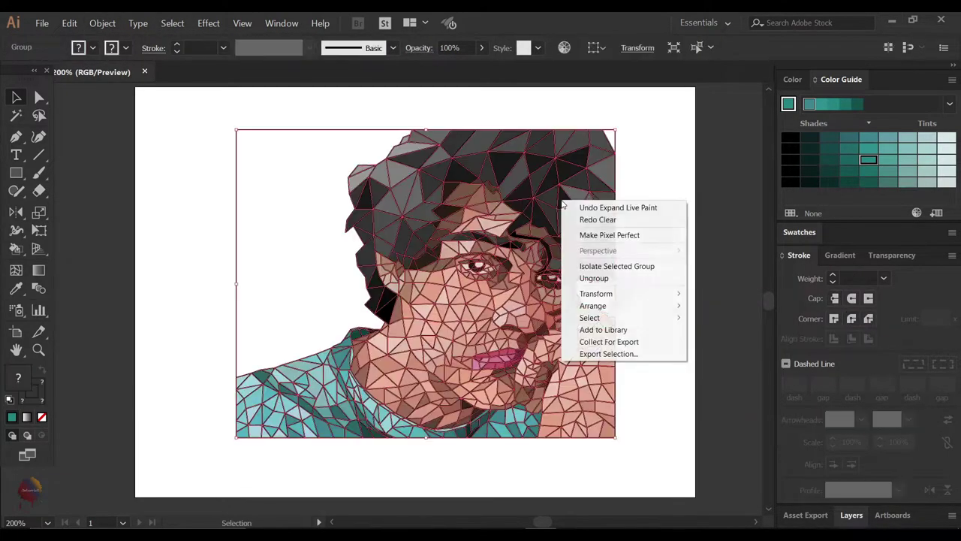
click(721, 280)
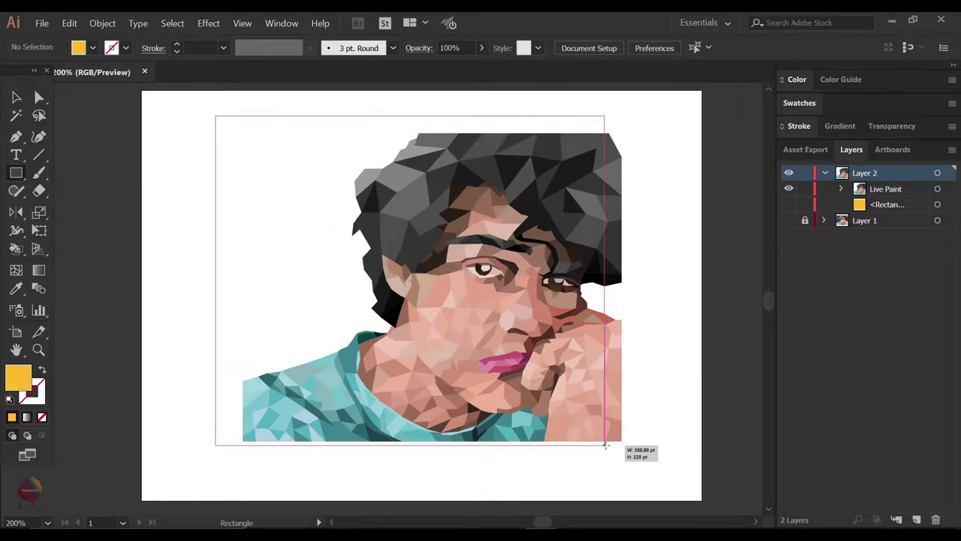
- Draw a rectangle snapped to the portrait's edges, fill it yellow FFB822, and send it to back
drag(485, 316, 622, 441)
click(42, 417)
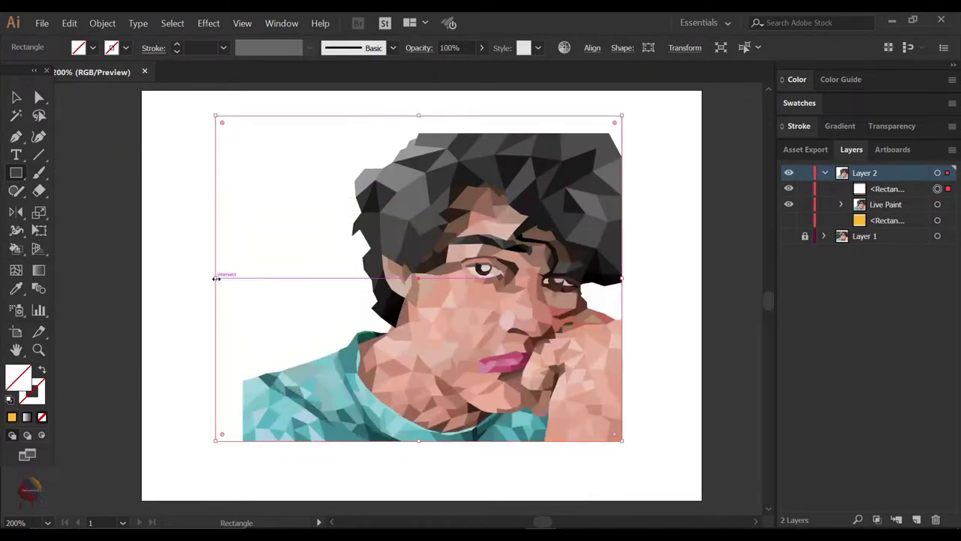
drag(215, 277, 242, 278)
drag(419, 116, 435, 132)
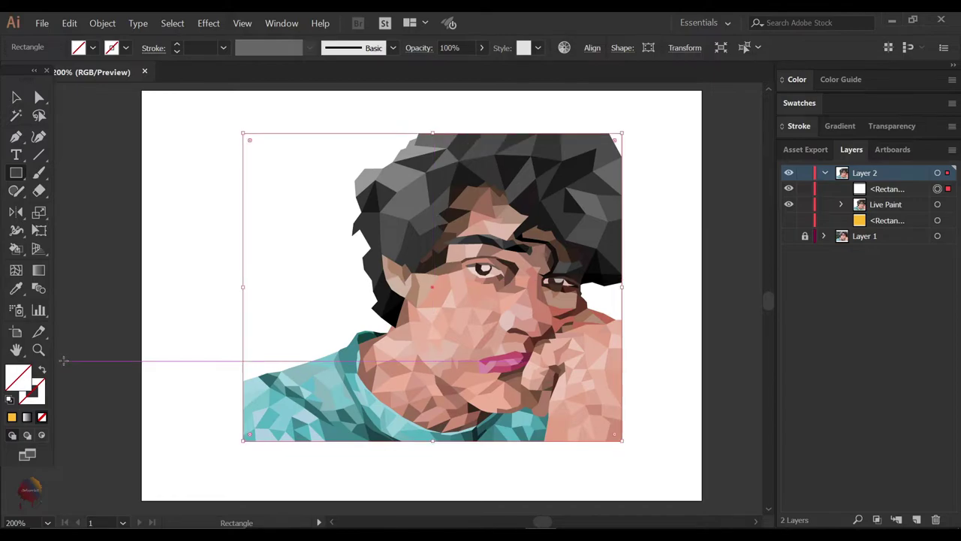
click(13, 418)
right_click(284, 223)
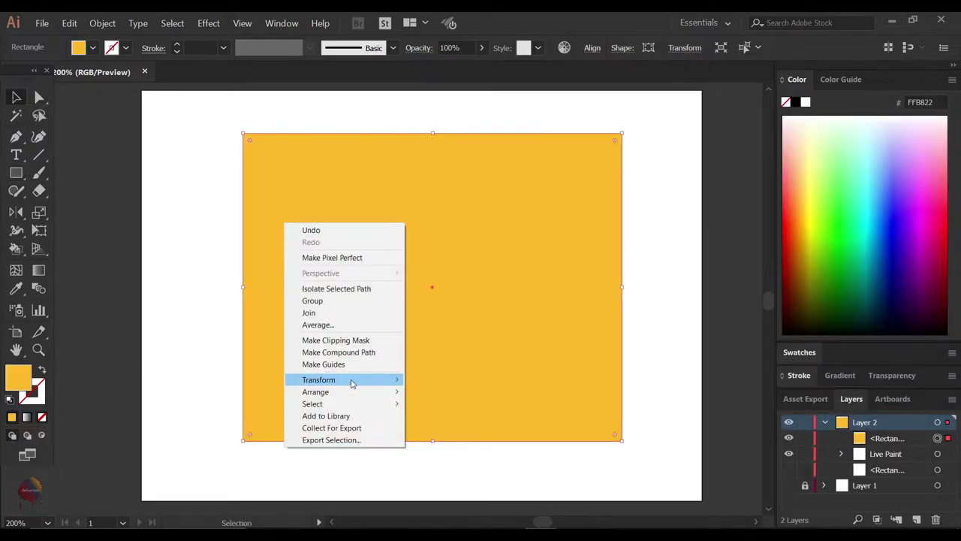
click(441, 429)
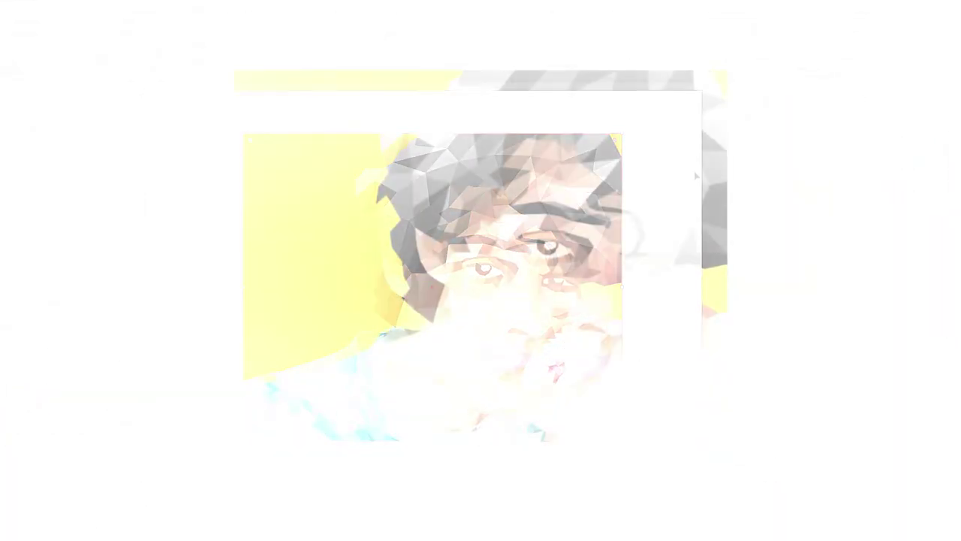